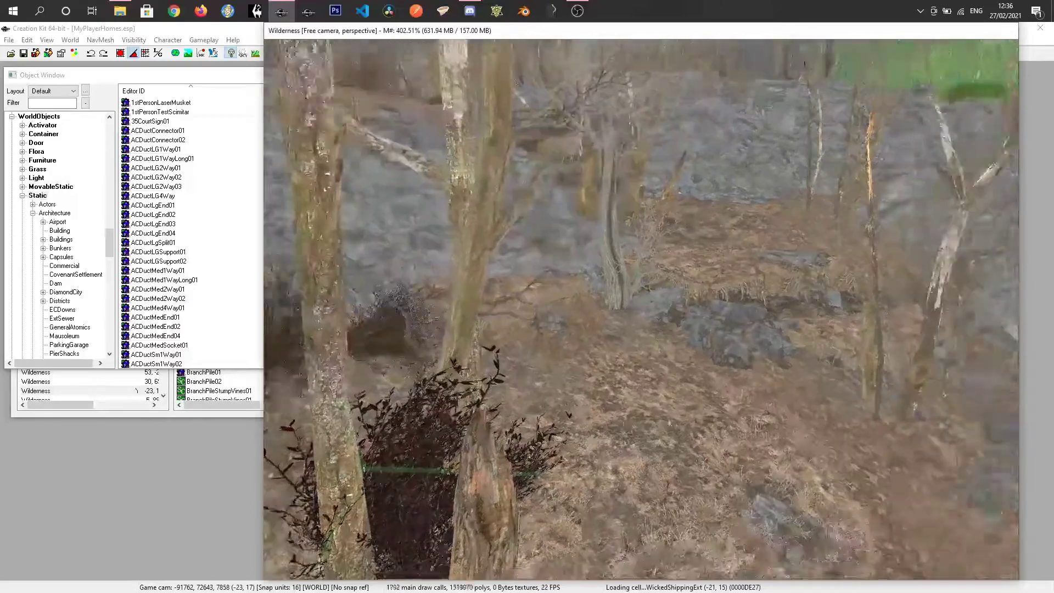
Step: List the DiamondCity objects under Static Architecture and look through them for the DiamondShack models
{"action": "middle_click_drag", "start_coordinate": [607, 419], "coordinate": [566, 432], "text": "shift"}
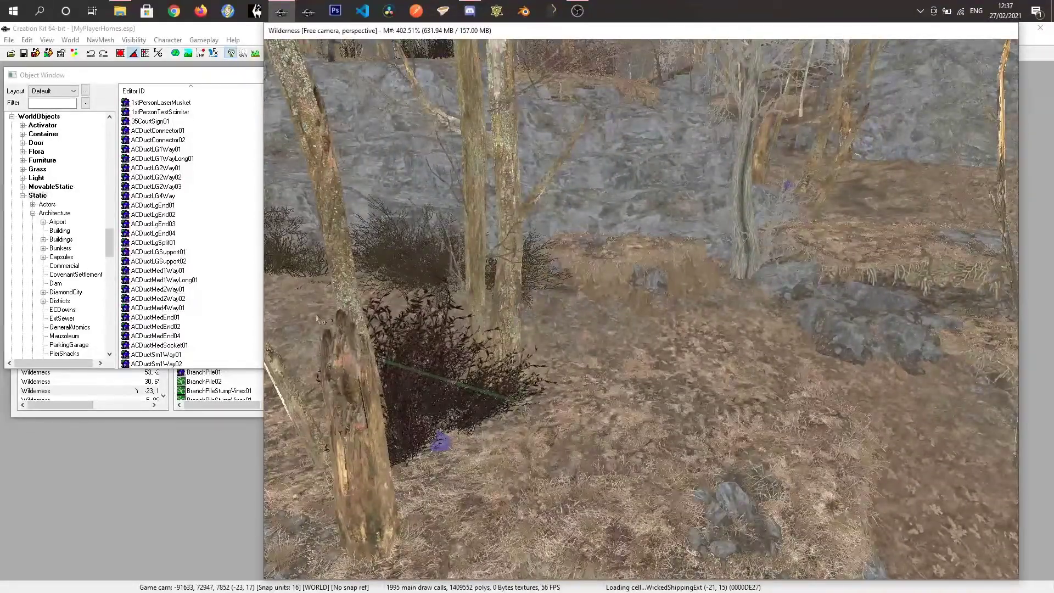
{"action": "left_click_drag", "start_coordinate": [110, 240], "coordinate": [109, 234]}
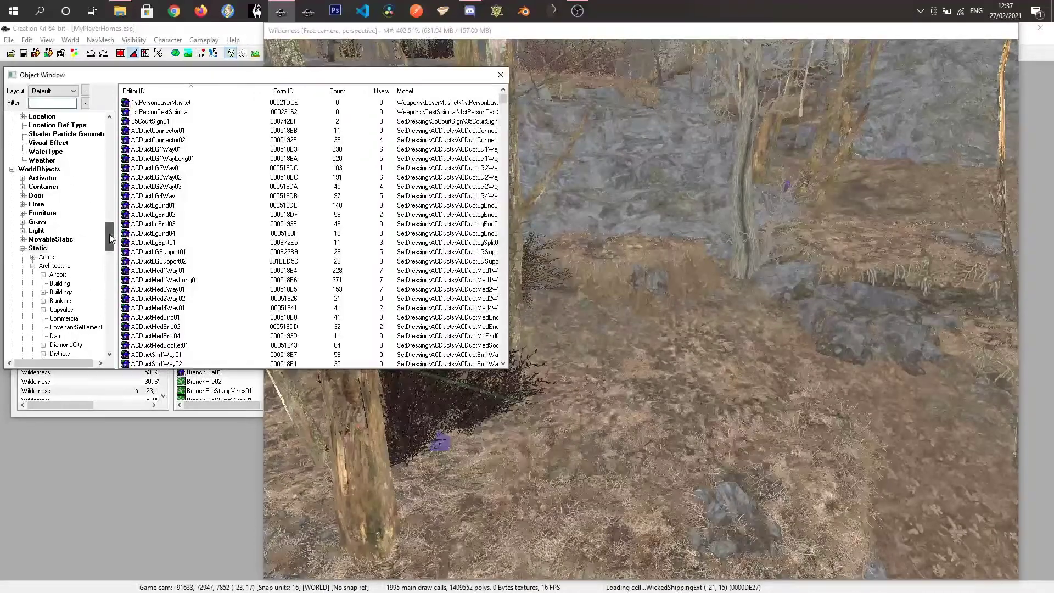
{"action": "left_click", "coordinate": [41, 102]}
{"action": "scroll", "coordinate": [66, 236], "scroll_direction": "down", "scroll_amount": 4}
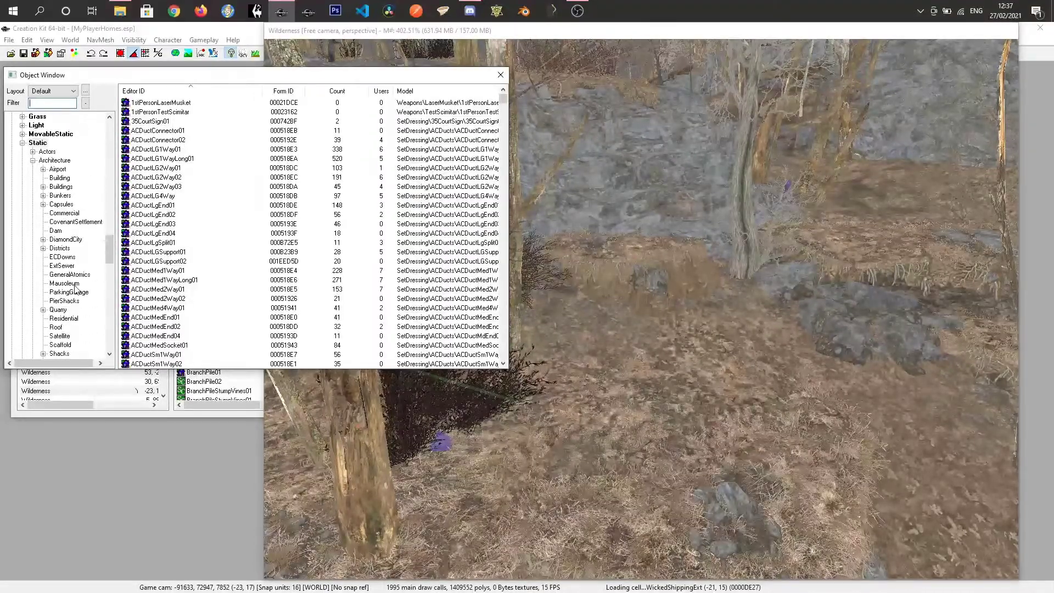
{"action": "left_click", "coordinate": [67, 240]}
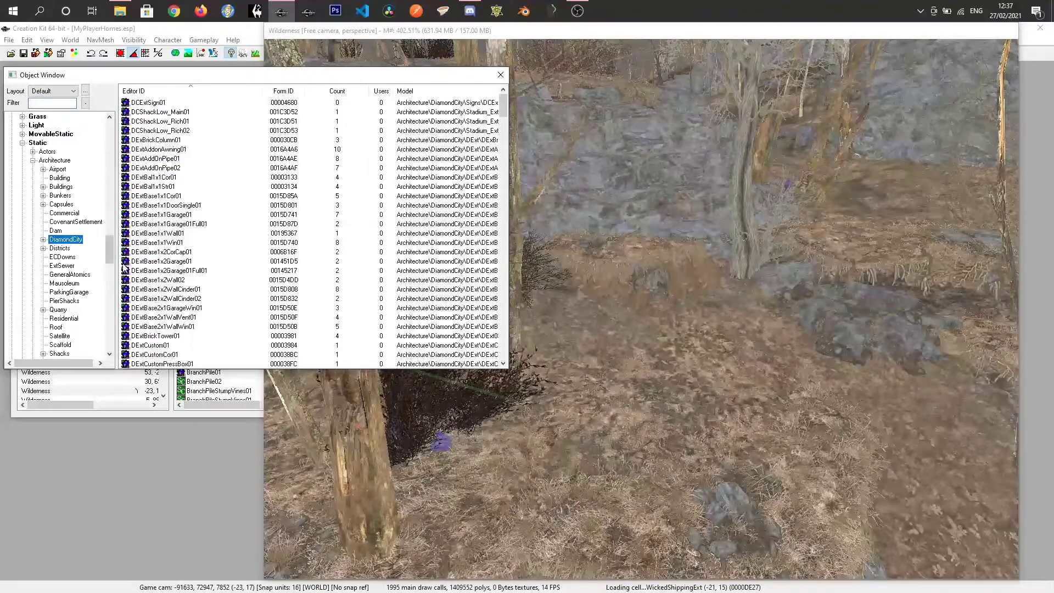
{"action": "scroll", "coordinate": [214, 249], "scroll_direction": "down", "scroll_amount": 15}
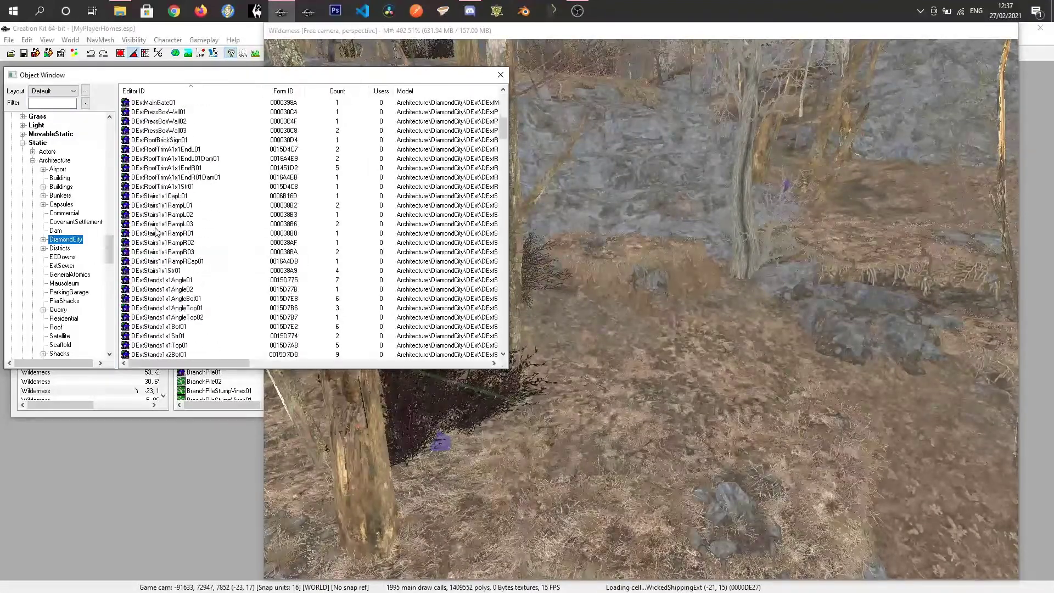
{"action": "scroll", "coordinate": [163, 249], "scroll_direction": "down", "scroll_amount": 15}
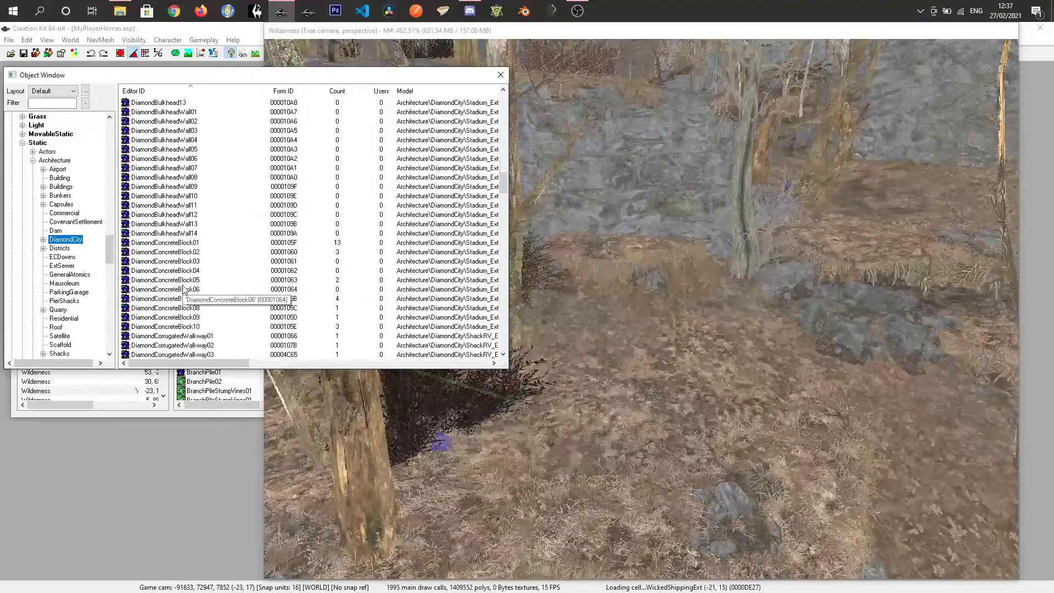
{"action": "scroll", "coordinate": [184, 290], "scroll_direction": "down", "scroll_amount": 20}
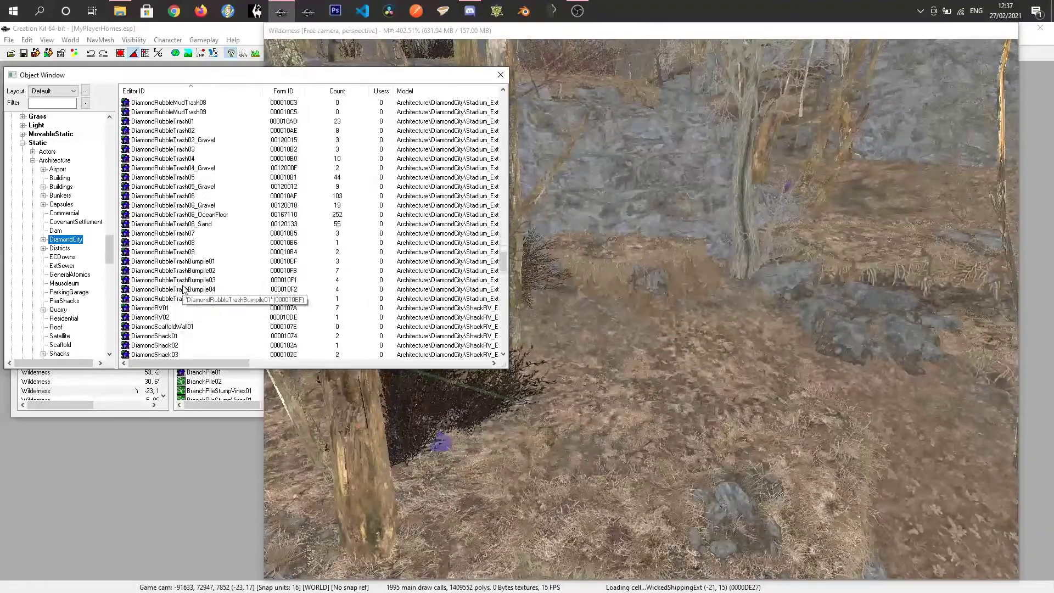
{"action": "scroll", "coordinate": [184, 289], "scroll_direction": "up", "scroll_amount": 3}
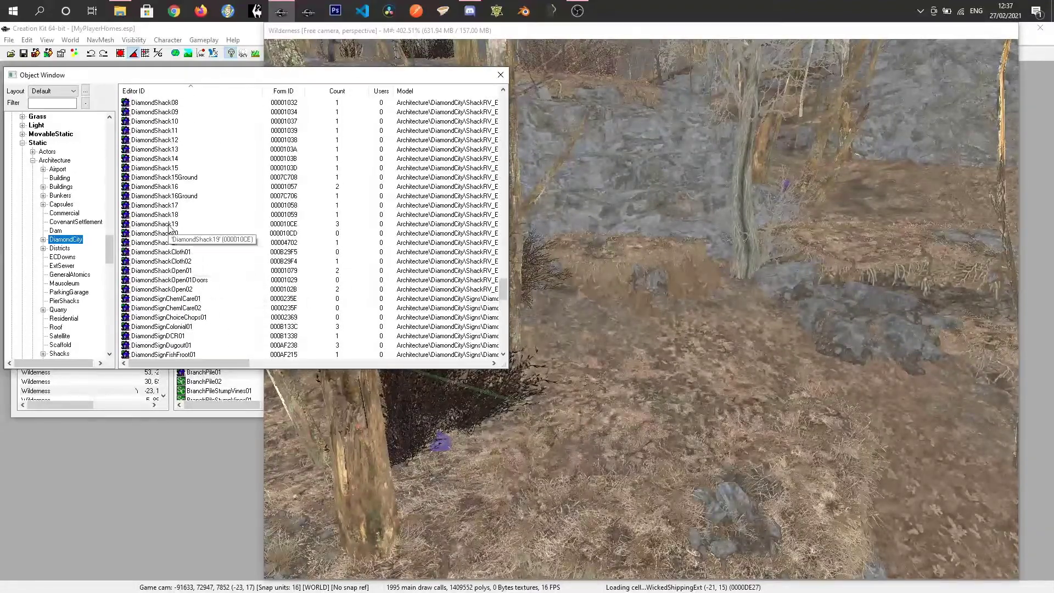
Step: Preview the DiamondShack17 model and inspect it from several angles
{"action": "right_click", "coordinate": [168, 207]}
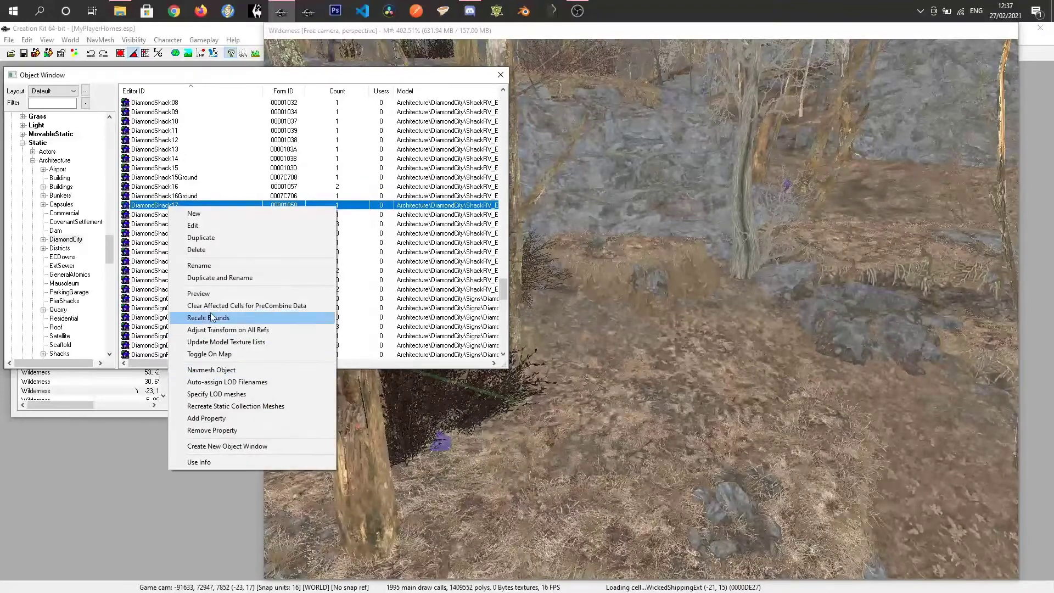
{"action": "left_click", "coordinate": [198, 293]}
{"action": "left_click_drag", "start_coordinate": [691, 310], "coordinate": [739, 291]}
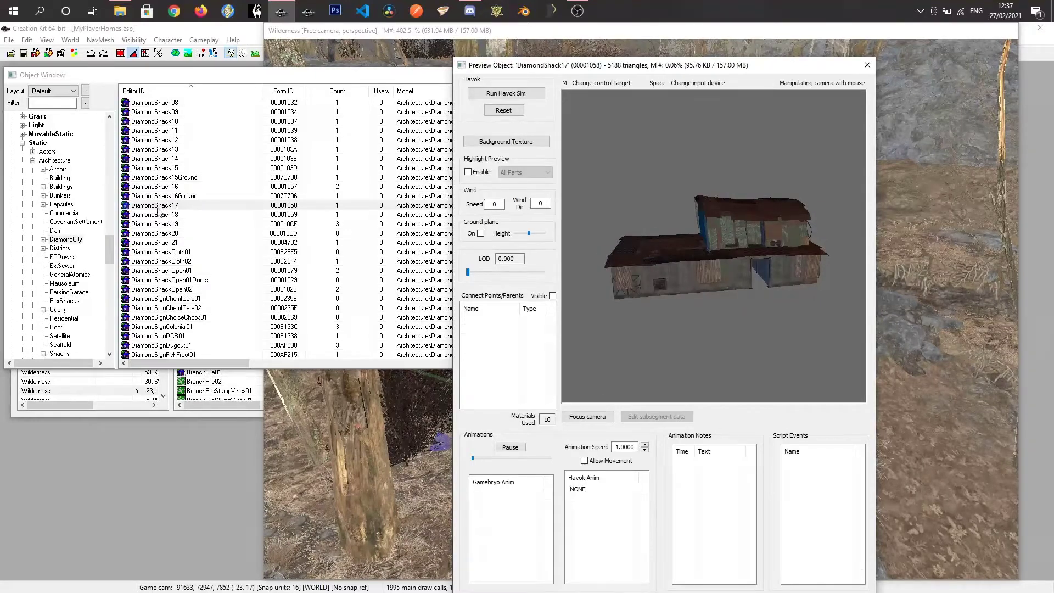
{"action": "left_click_drag", "start_coordinate": [748, 308], "coordinate": [776, 313]}
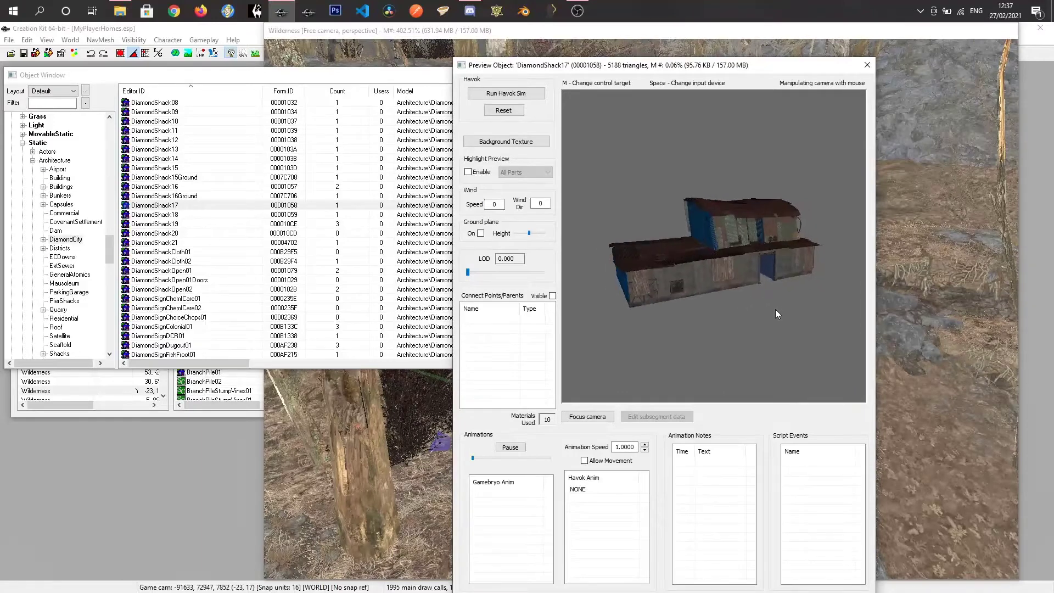
Step: Compare the DiamondShack18, 19, 20 and 21 models in the object preview
{"action": "left_click", "coordinate": [169, 236]}
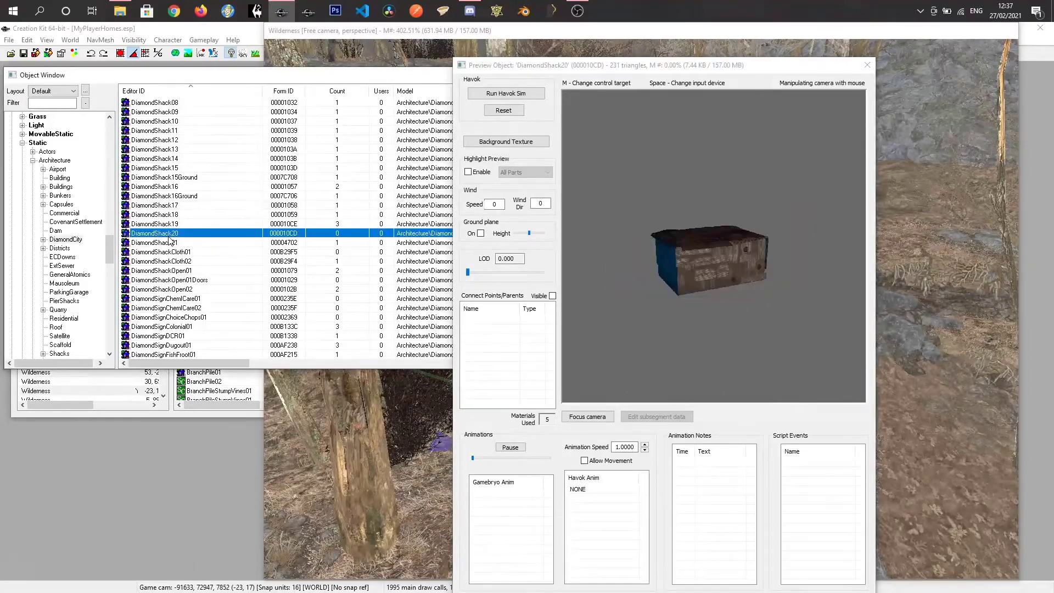
{"action": "left_click", "coordinate": [167, 224]}
{"action": "left_click", "coordinate": [165, 214]}
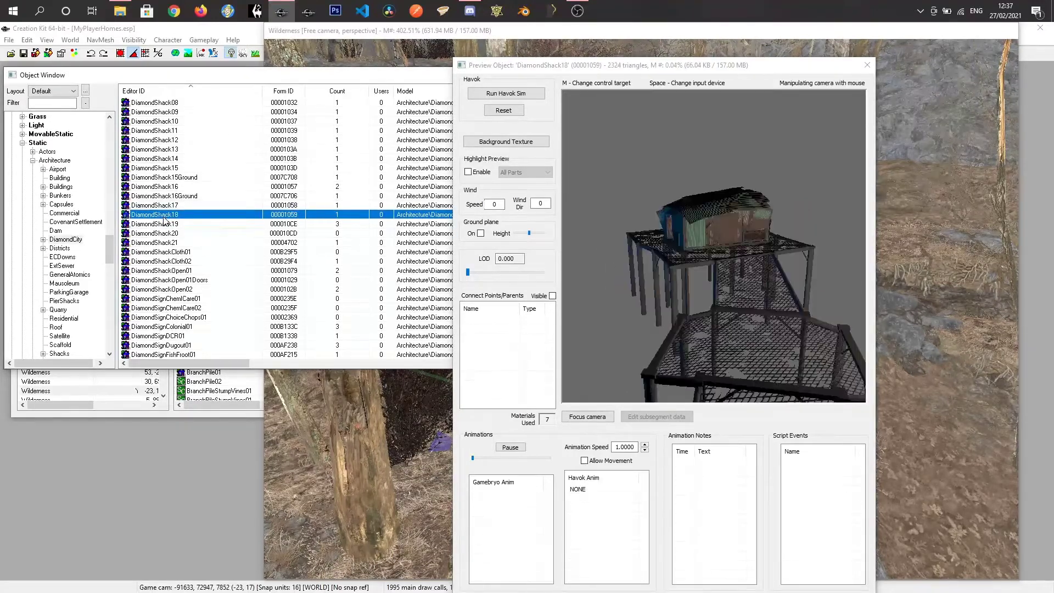
{"action": "left_click", "coordinate": [166, 234]}
{"action": "left_click", "coordinate": [167, 243]}
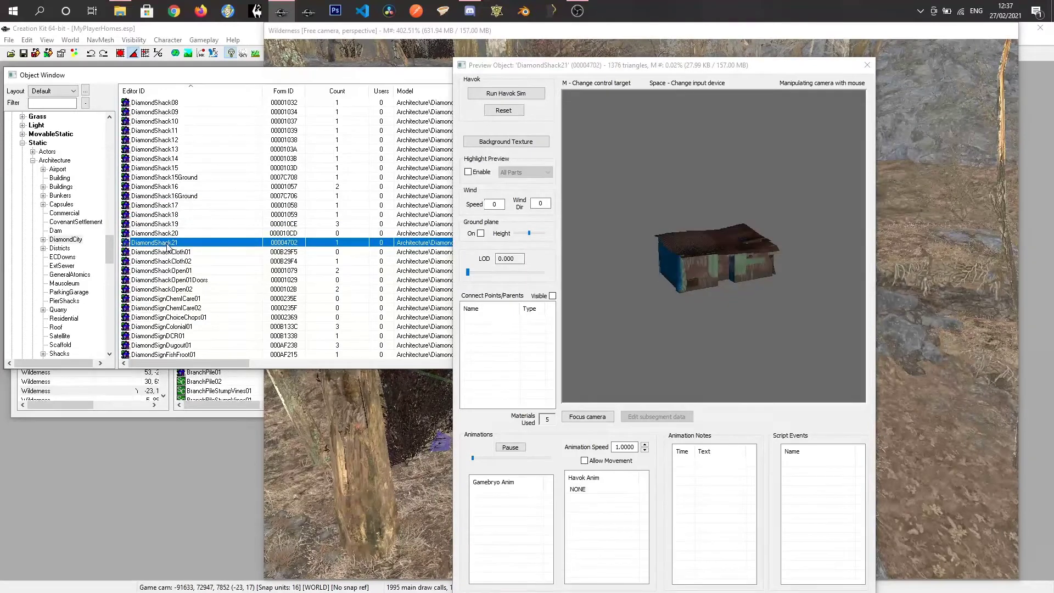
Step: Preview the DiamondShack16Ground, 16, 15 and 13 models, inspect DiamondShack13 from another side, and close the preview
{"action": "left_click", "coordinate": [168, 196]}
{"action": "left_click", "coordinate": [169, 186]}
{"action": "left_click_drag", "start_coordinate": [648, 257], "coordinate": [614, 251]}
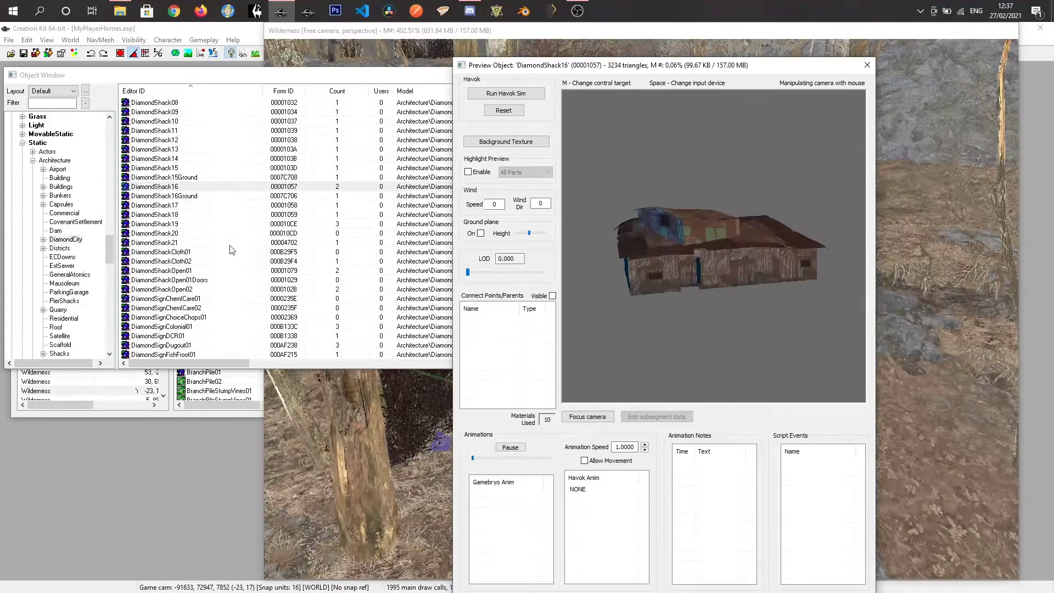
{"action": "left_click", "coordinate": [168, 168]}
{"action": "left_click", "coordinate": [162, 150]}
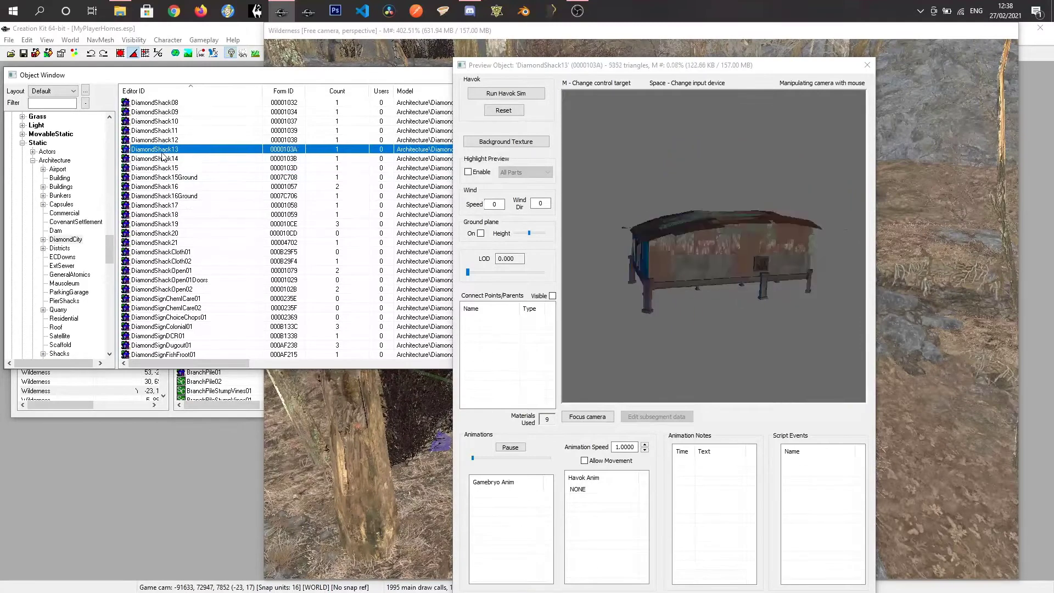
{"action": "left_click_drag", "start_coordinate": [681, 308], "coordinate": [769, 318]}
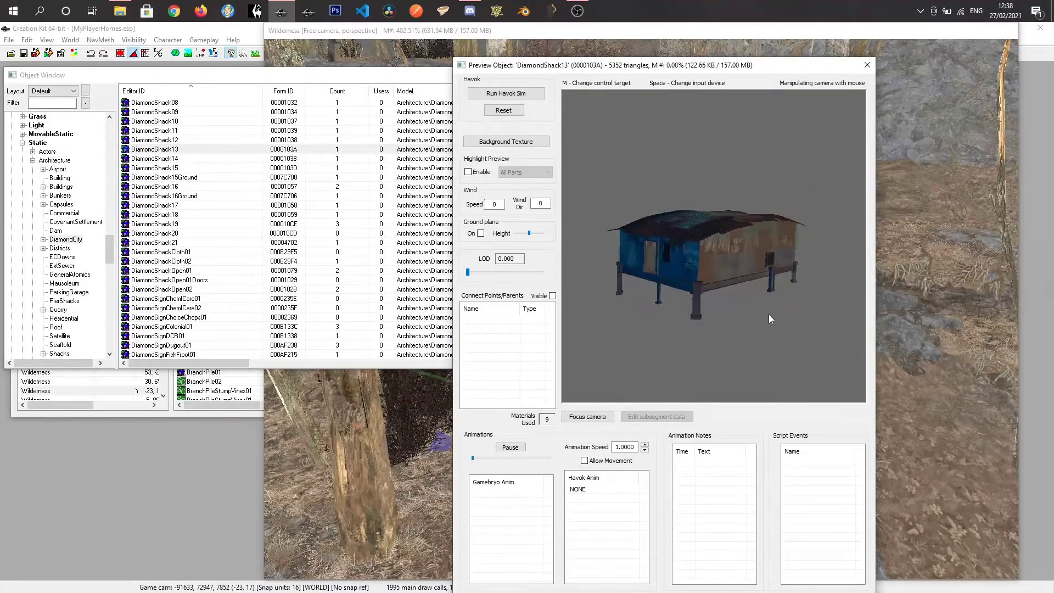
{"action": "left_click", "coordinate": [866, 66]}
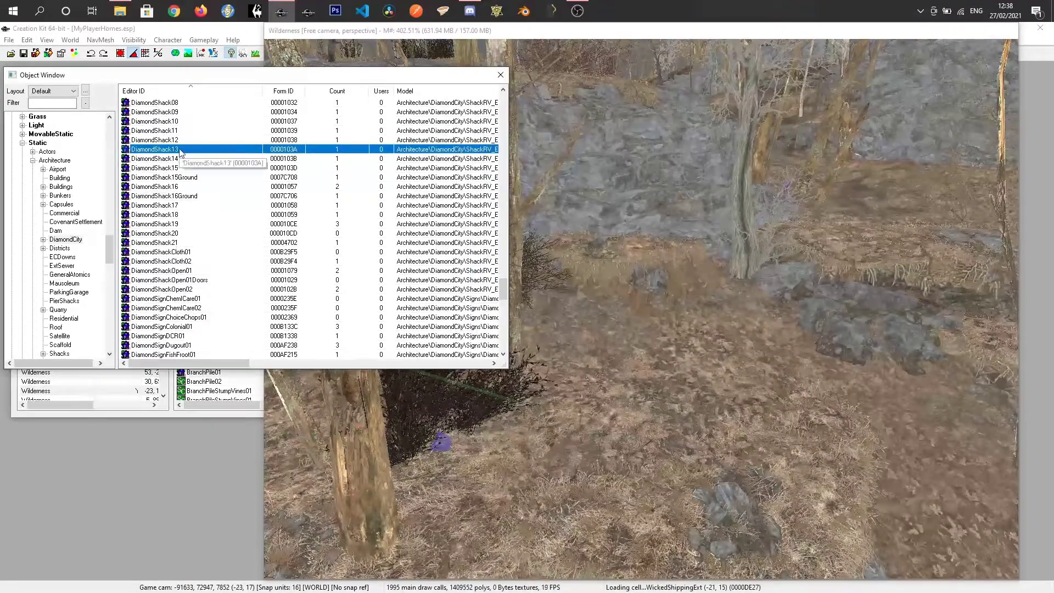
Step: Place DiamondShack13 in the wooded clearing of the Wilderness cell and rotate it to set its orientation
{"action": "left_click_drag", "start_coordinate": [155, 149], "coordinate": [700, 382]}
{"action": "scroll", "coordinate": [700, 383], "scroll_direction": "down", "scroll_amount": 5}
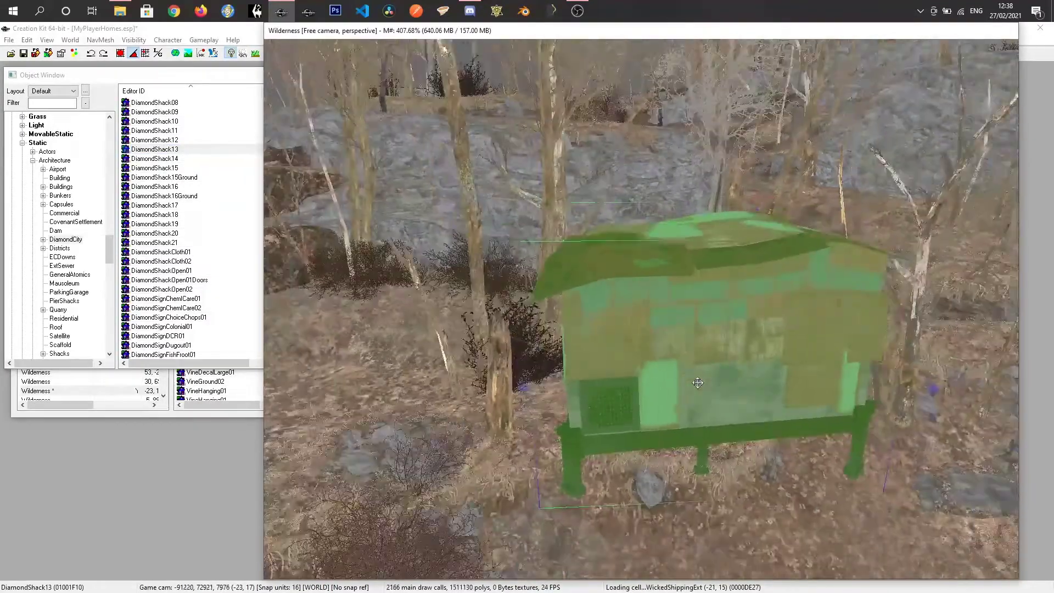
{"action": "mouse_move", "coordinate": [704, 385]}
{"action": "middle_mouse_down", "text": "shift"}
{"action": "mouse_move", "coordinate": [726, 388]}
{"action": "mouse_move", "coordinate": [555, 370]}
{"action": "mouse_move", "coordinate": [460, 384]}
{"action": "mouse_move", "coordinate": [616, 388]}
{"action": "mouse_move", "coordinate": [708, 375]}
{"action": "middle_mouse_up", "text": "shift"}
{"action": "right_click_drag", "start_coordinate": [709, 374], "coordinate": [741, 375]}
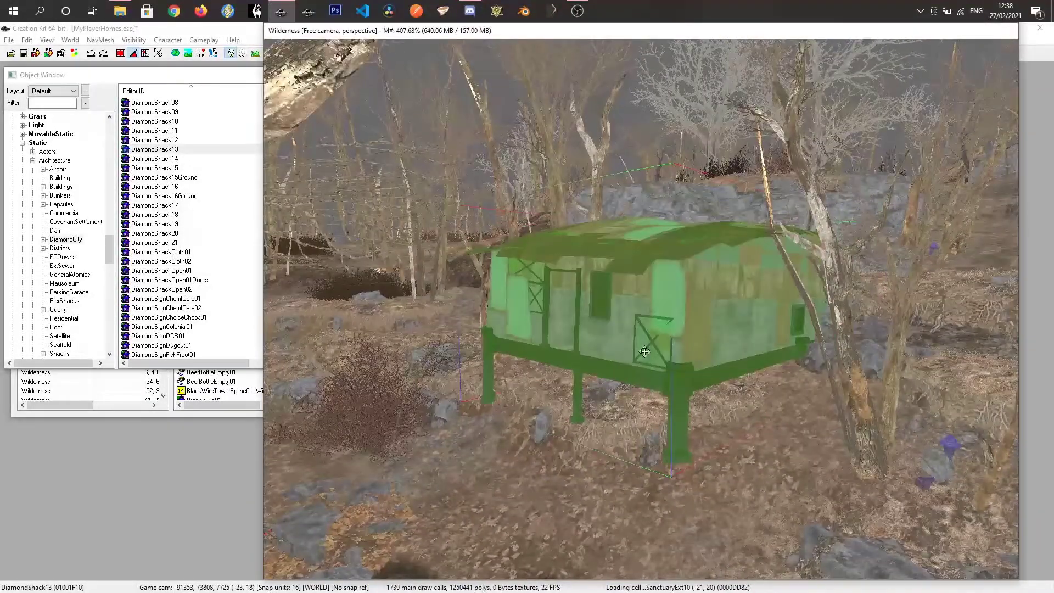
Step: Position the placed shack in the clearing and lower it along the Z axis so its stilts sit in the slope
{"action": "left_click_drag", "start_coordinate": [644, 351], "coordinate": [649, 357]}
{"action": "middle_click_drag", "start_coordinate": [649, 357], "coordinate": [692, 358]}
{"action": "left_click_drag", "start_coordinate": [693, 363], "coordinate": [696, 351]}
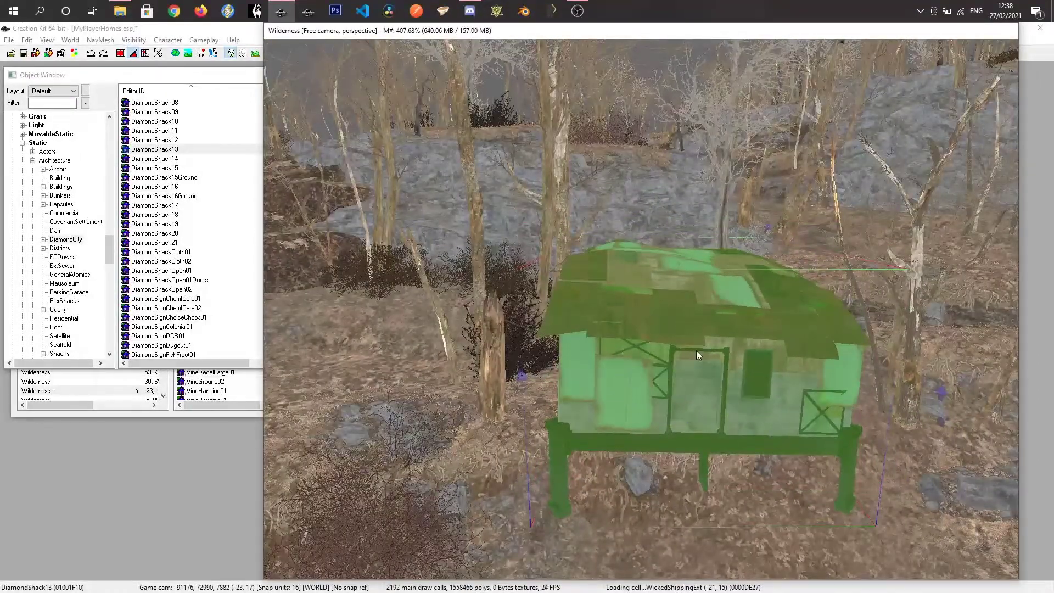
{"action": "scroll", "coordinate": [696, 350], "scroll_direction": "up", "scroll_amount": 3}
{"action": "mouse_move", "coordinate": [698, 349]}
{"action": "middle_mouse_down"}
{"action": "mouse_move", "coordinate": [664, 345]}
{"action": "mouse_move", "coordinate": [662, 354]}
{"action": "mouse_move", "coordinate": [713, 354]}
{"action": "mouse_move", "coordinate": [702, 347]}
{"action": "middle_mouse_up"}
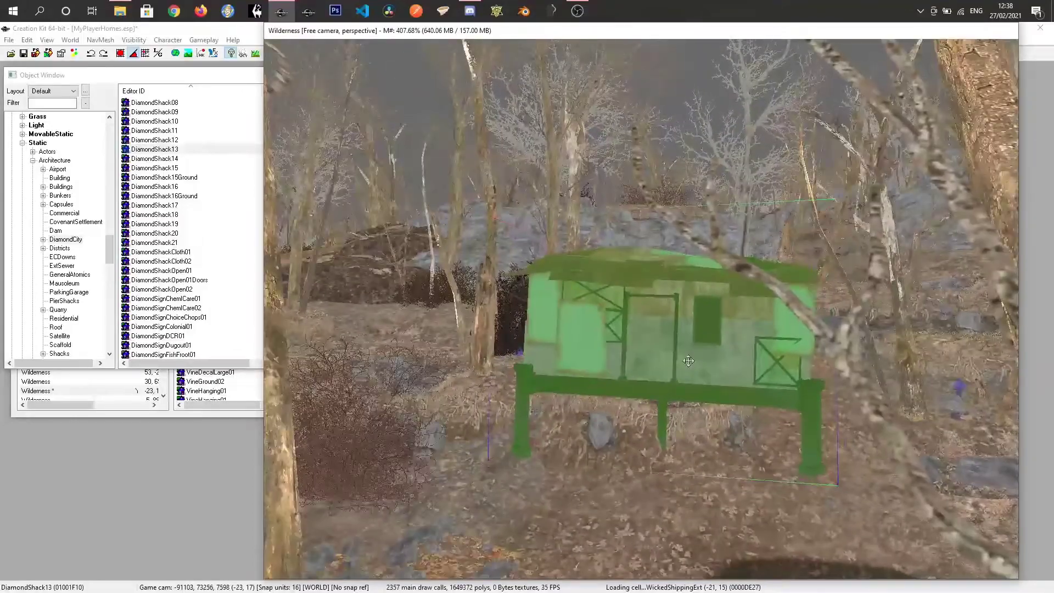
{"action": "key", "text": "z"}
{"action": "left_click_drag", "start_coordinate": [686, 359], "coordinate": [686, 382]}
{"action": "middle_click_drag", "start_coordinate": [686, 382], "coordinate": [675, 364], "text": "shift"}
{"action": "middle_click_drag", "start_coordinate": [584, 501], "coordinate": [612, 486], "text": "shift"}
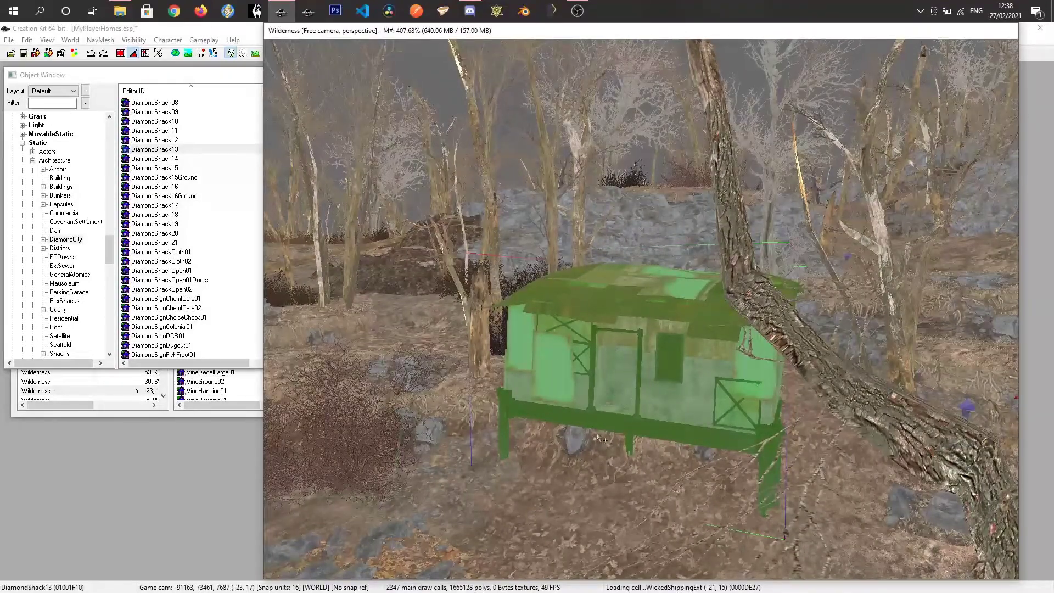
Step: Create a new cell in the Interiors world space with the editor ID MPHSancHome01 and accept the cell settings
{"action": "left_click", "coordinate": [148, 80]}
{"action": "middle_click_drag", "start_coordinate": [701, 393], "coordinate": [701, 429], "text": "shift"}
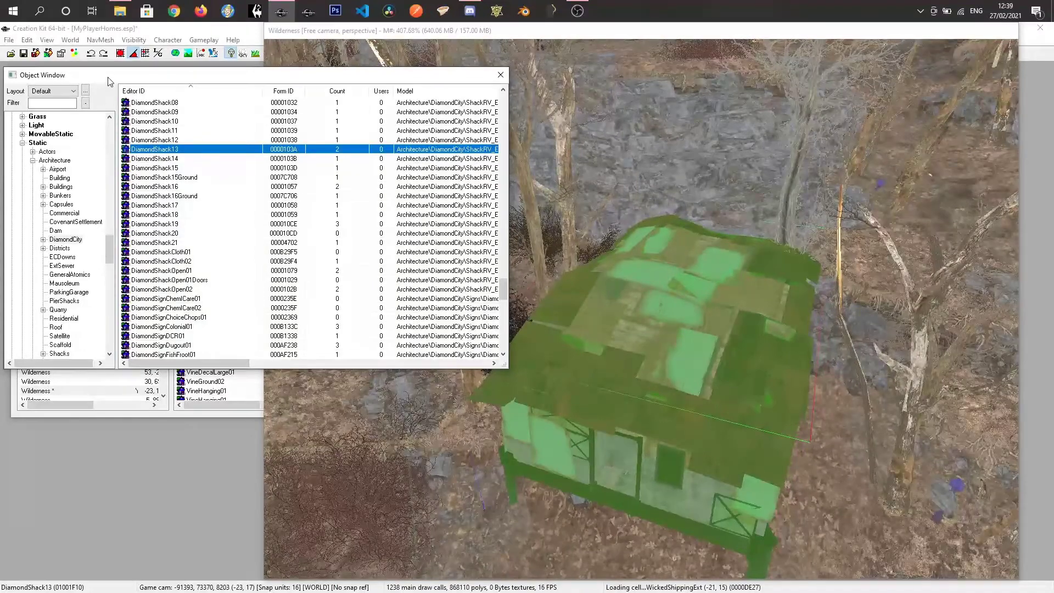
{"action": "left_click", "coordinate": [70, 40]}
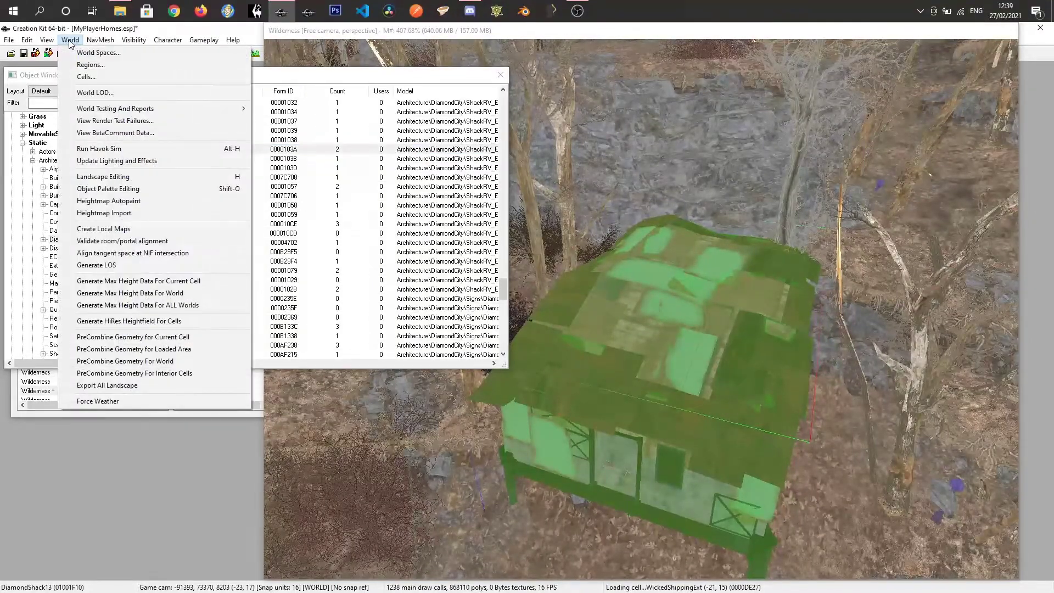
{"action": "left_click", "coordinate": [86, 77]}
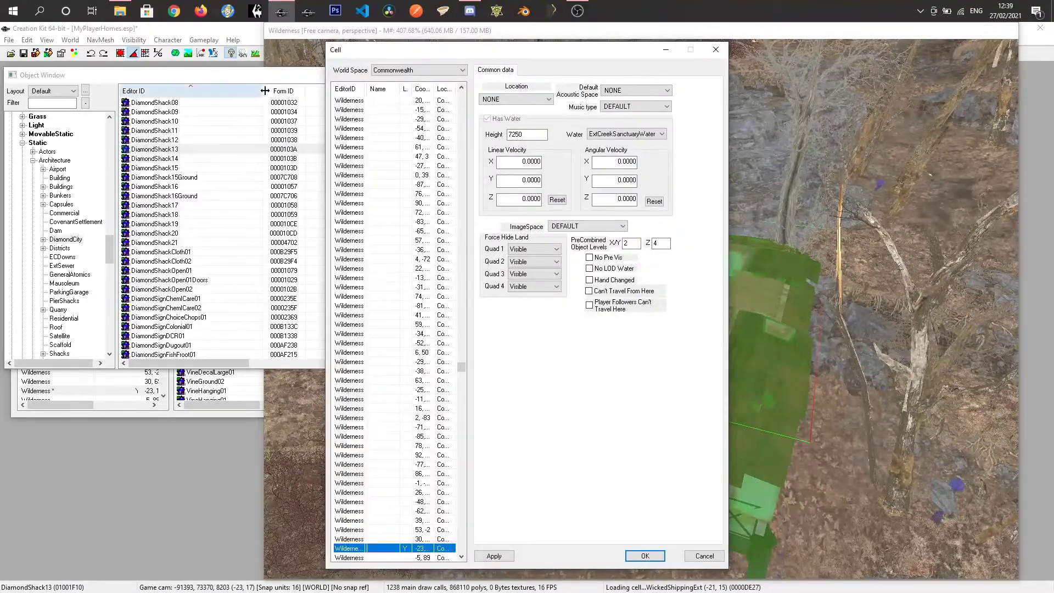
{"action": "left_click", "coordinate": [428, 71]}
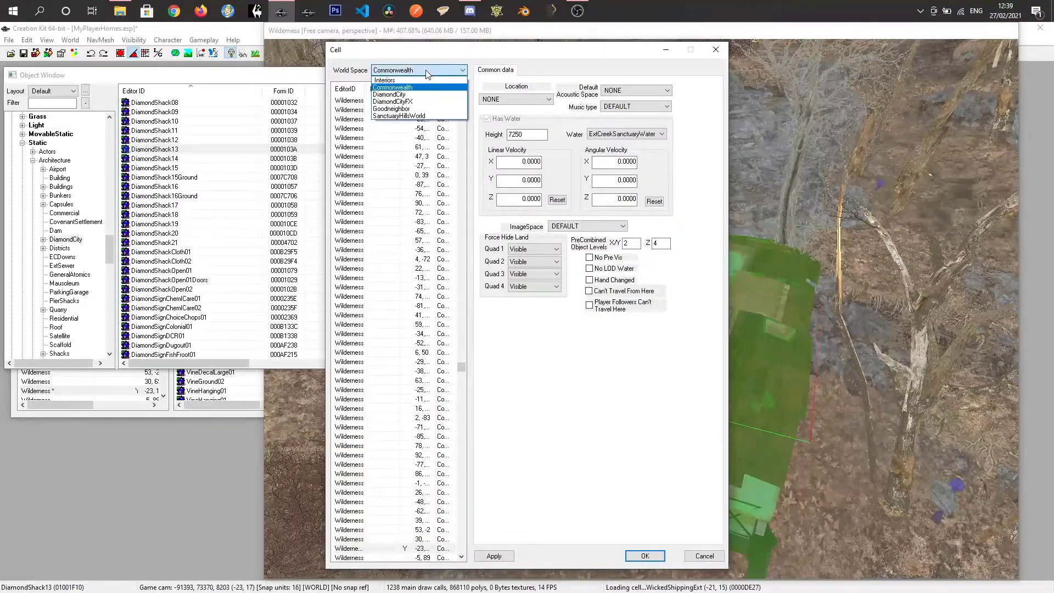
{"action": "left_click", "coordinate": [410, 80]}
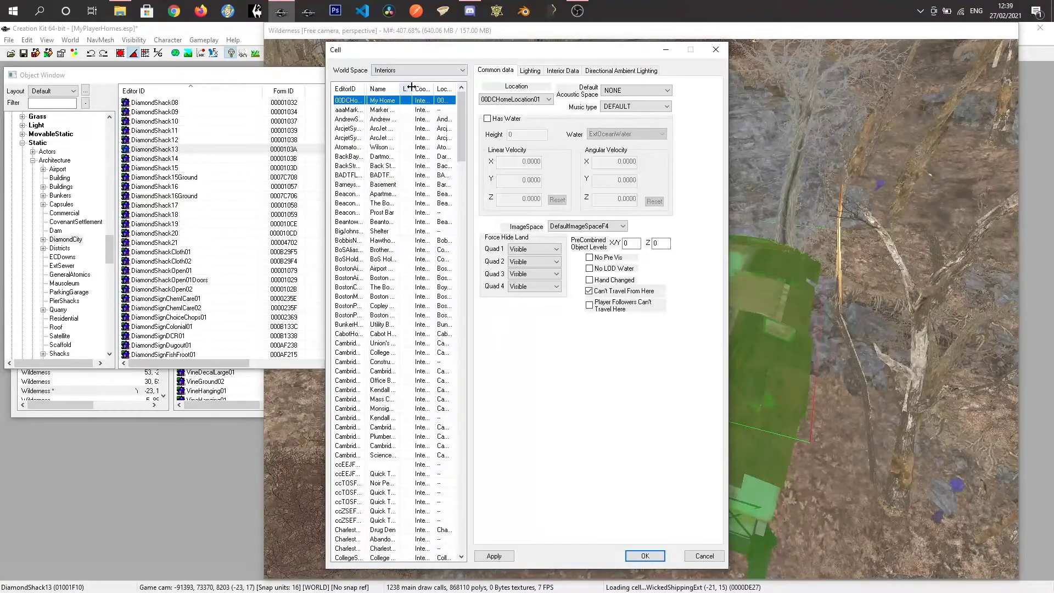
{"action": "left_click", "coordinate": [379, 120]}
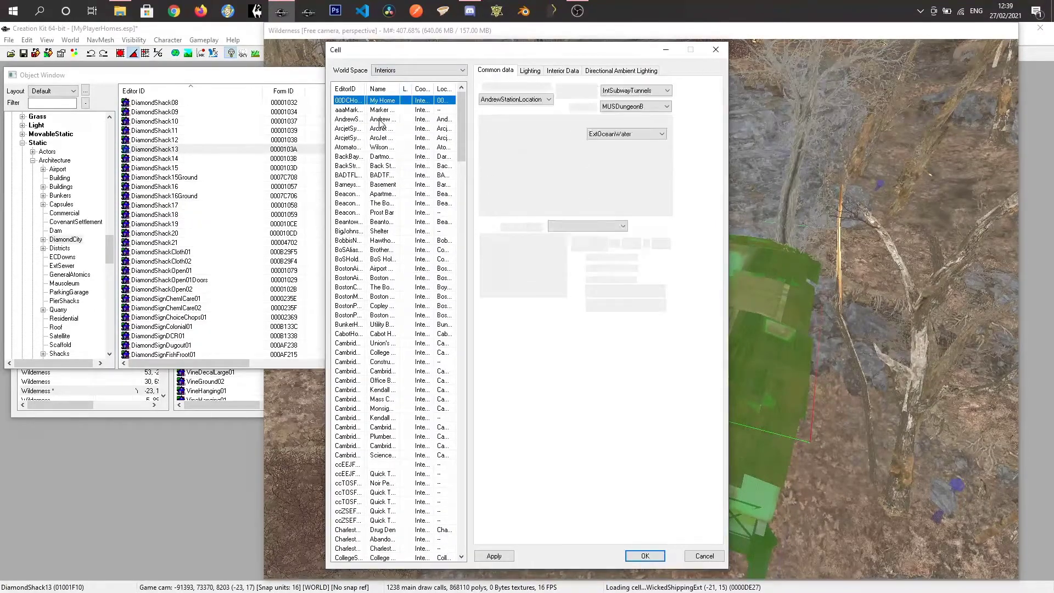
{"action": "right_click", "coordinate": [380, 120]}
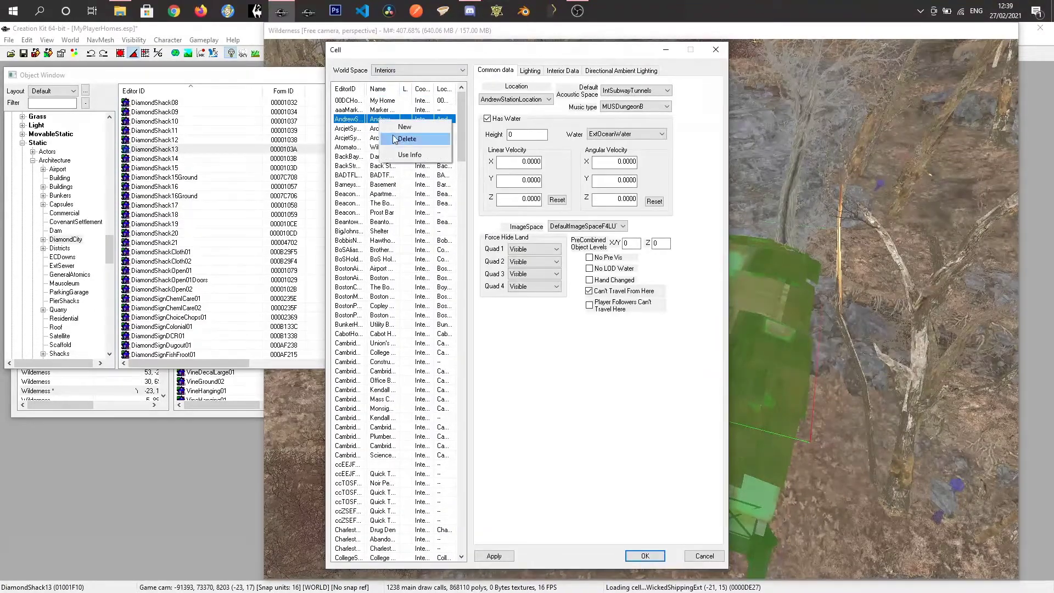
{"action": "left_click", "coordinate": [406, 127]}
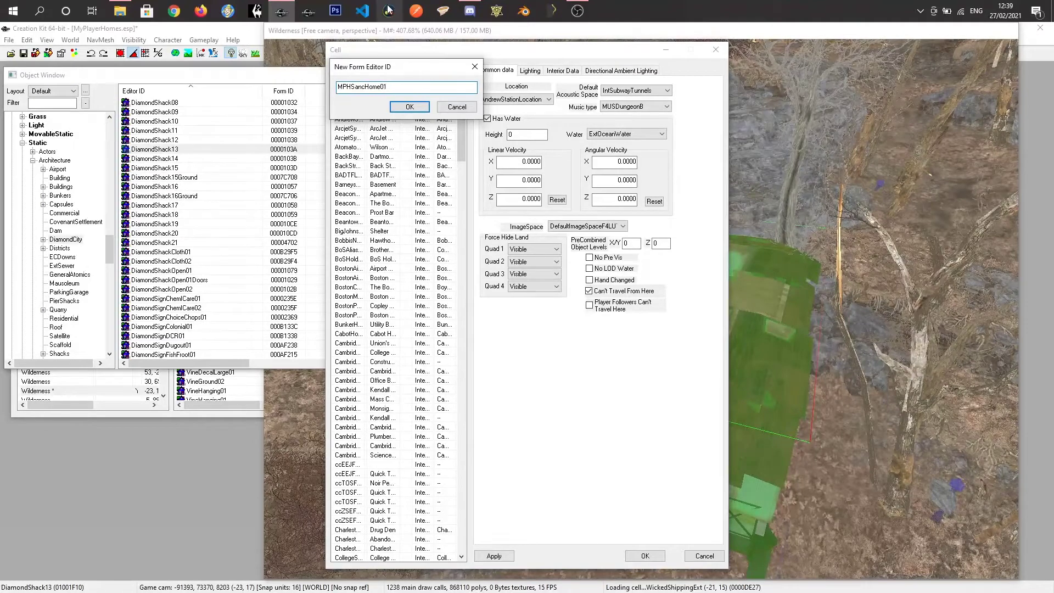
{"action": "left_click", "coordinate": [416, 103]}
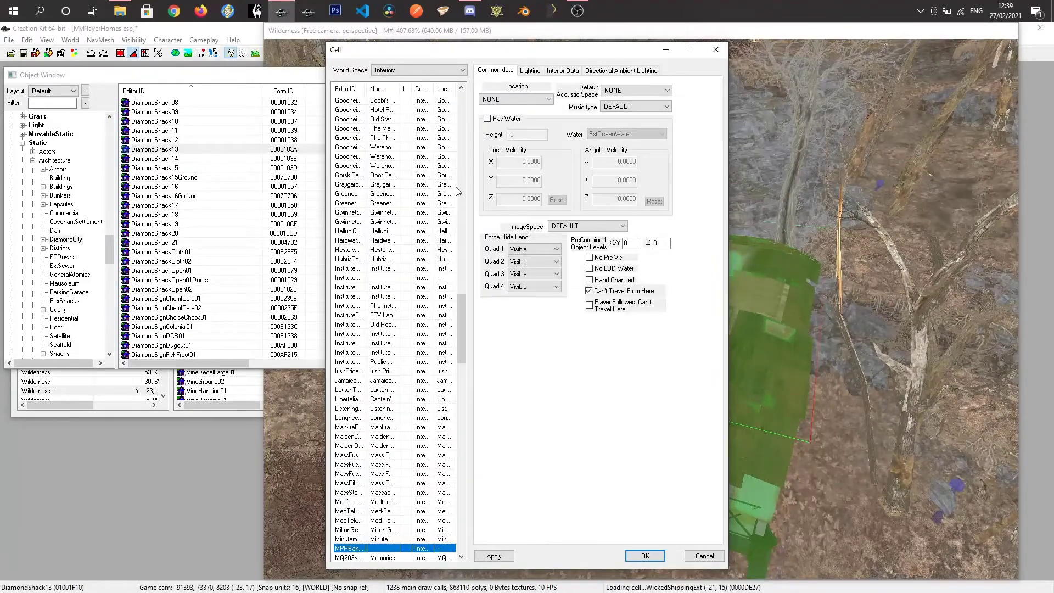
{"action": "scroll", "coordinate": [367, 500], "scroll_direction": "down", "scroll_amount": 2}
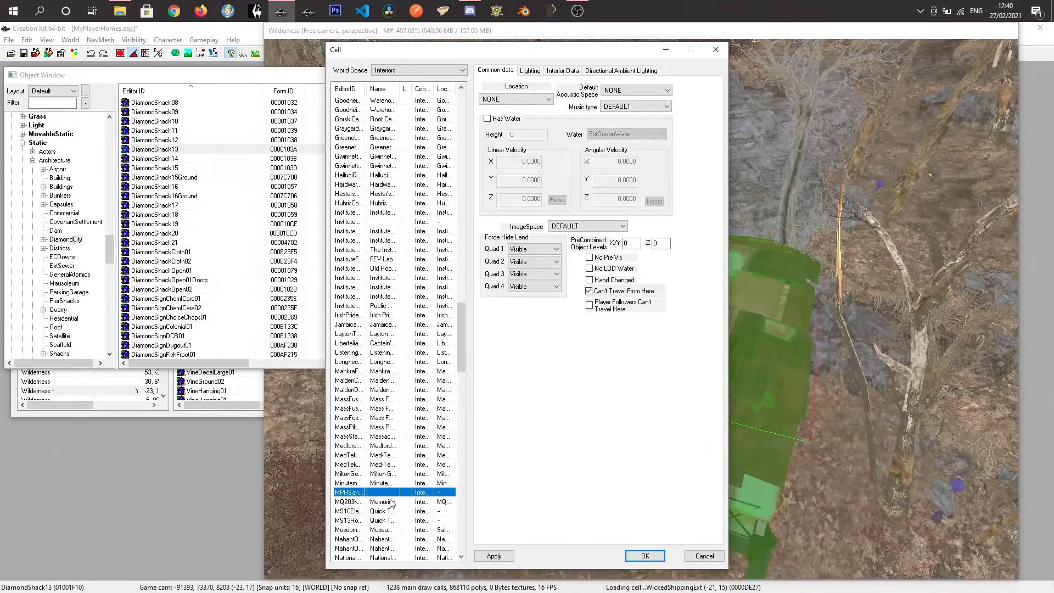
{"action": "left_click", "coordinate": [645, 556]}
Step: Create a new location record with the ID MPHSancHomeLocation01 and the name My Home, and accept it
{"action": "left_click_drag", "start_coordinate": [109, 250], "coordinate": [107, 352]}
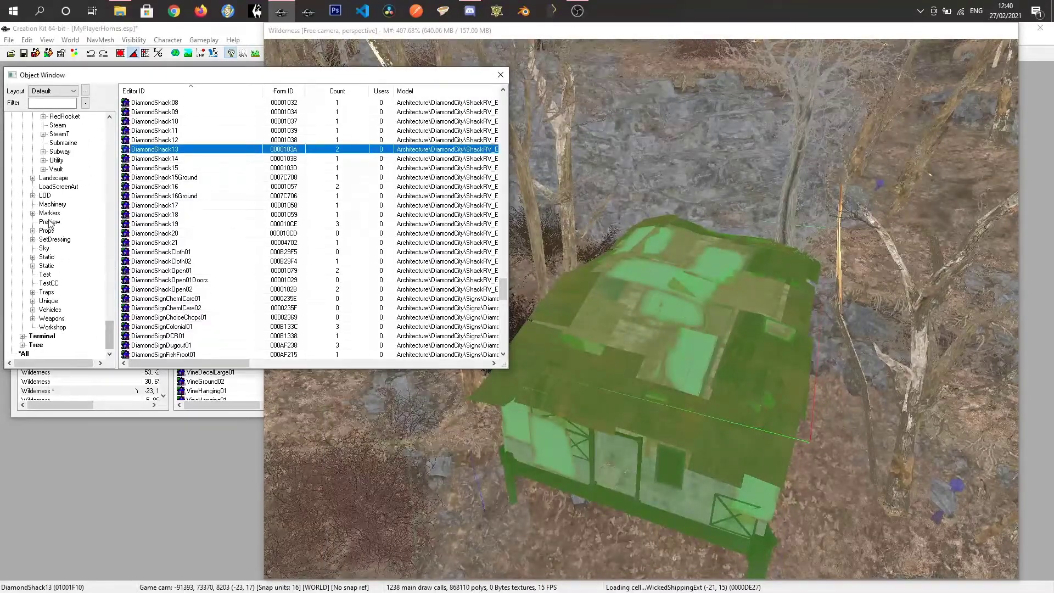
{"action": "scroll", "coordinate": [66, 261], "scroll_direction": "up", "scroll_amount": 15}
{"action": "scroll", "coordinate": [66, 260], "scroll_direction": "up", "scroll_amount": 15}
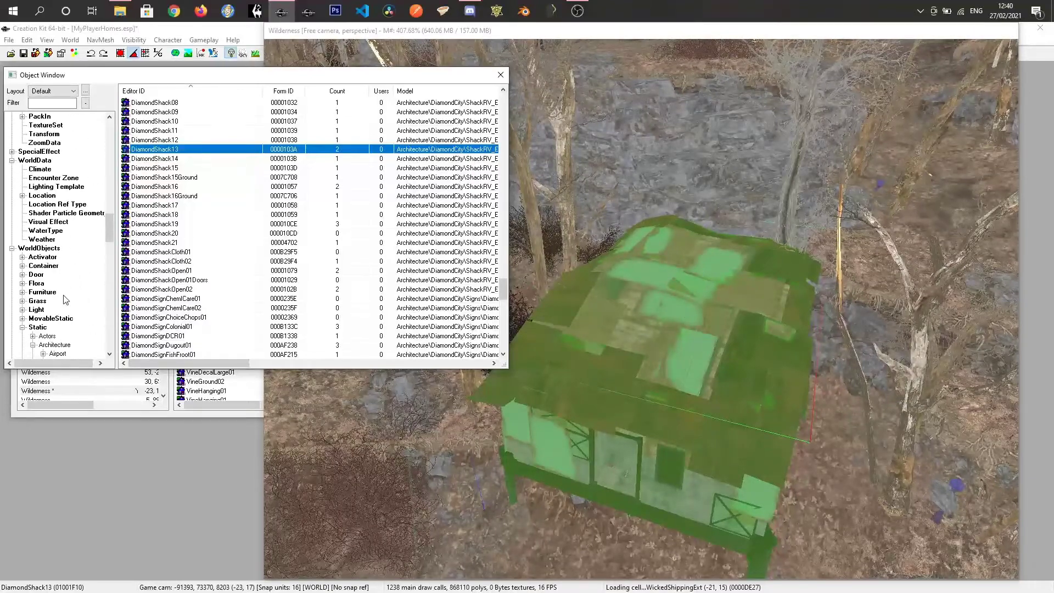
{"action": "left_click", "coordinate": [41, 195]}
{"action": "right_click", "coordinate": [225, 185]}
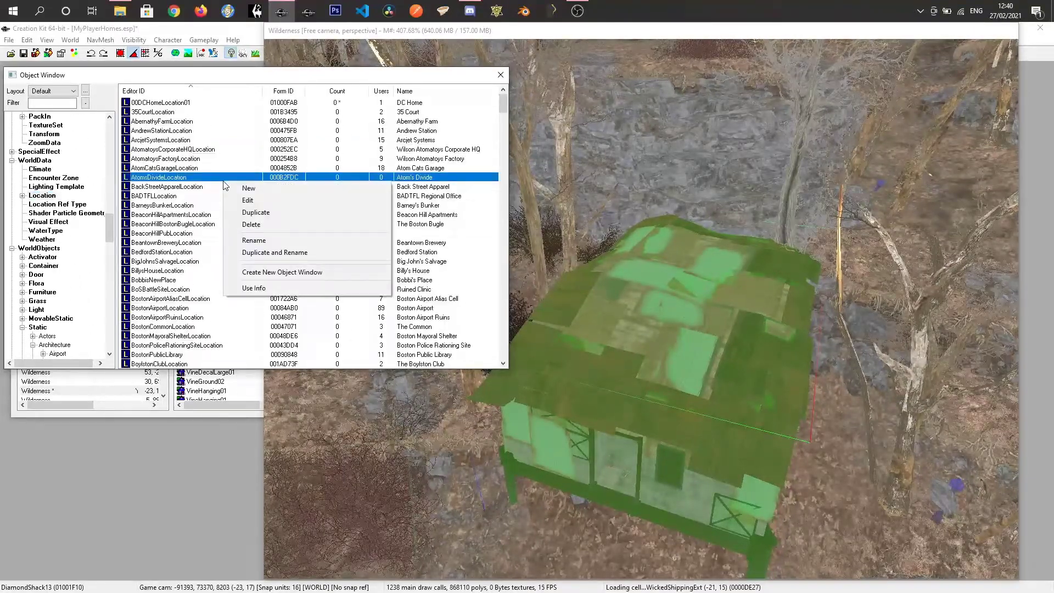
{"action": "left_click", "coordinate": [245, 188]}
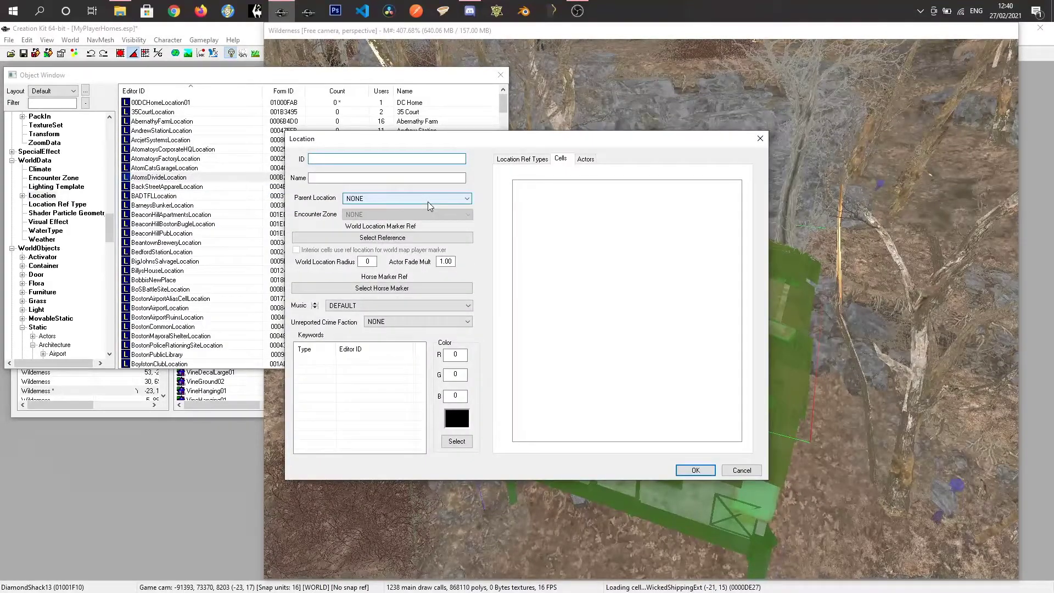
{"action": "type", "text": "M"}
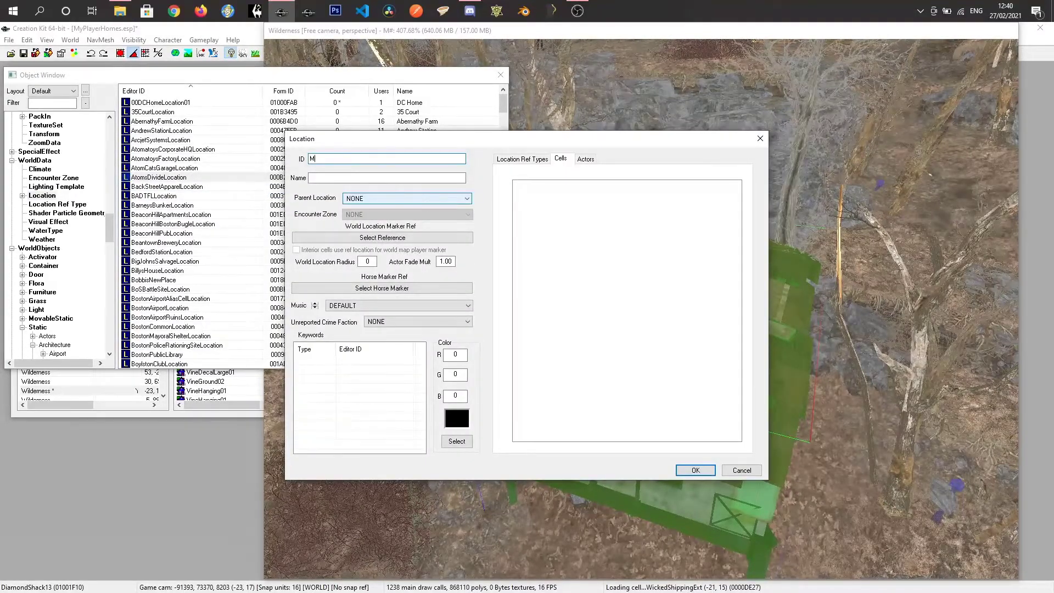
{"action": "type", "text": "PHSancHomeLocation01"}
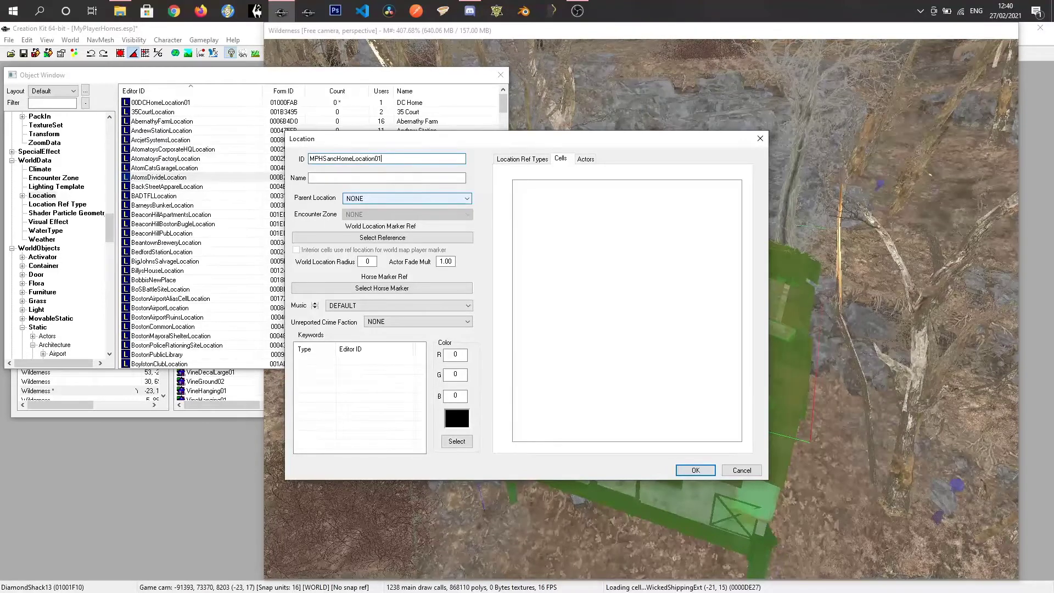
{"action": "left_click", "coordinate": [332, 178]}
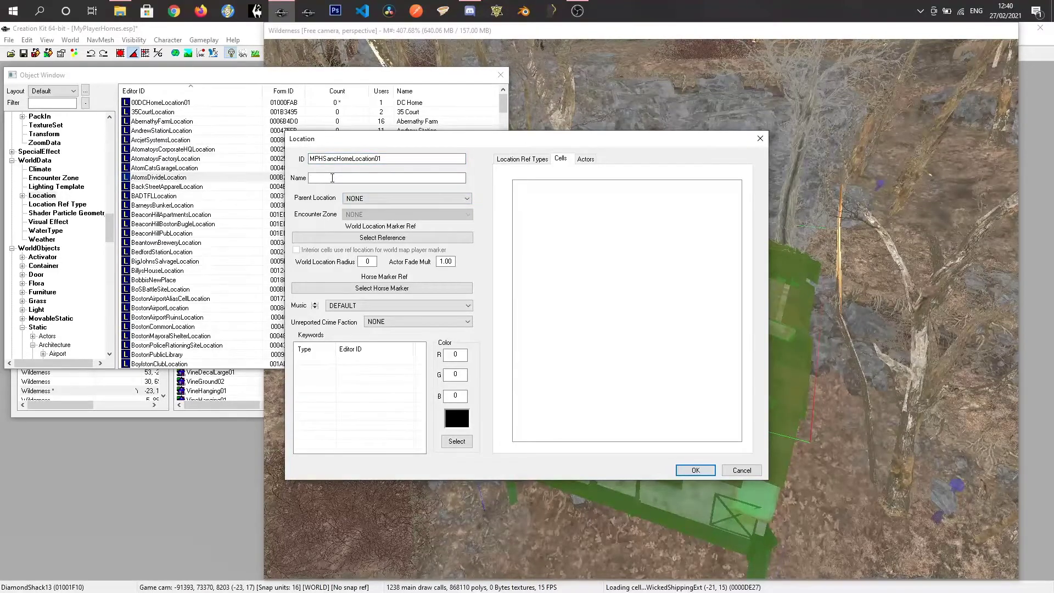
{"action": "type", "text": "My Home"}
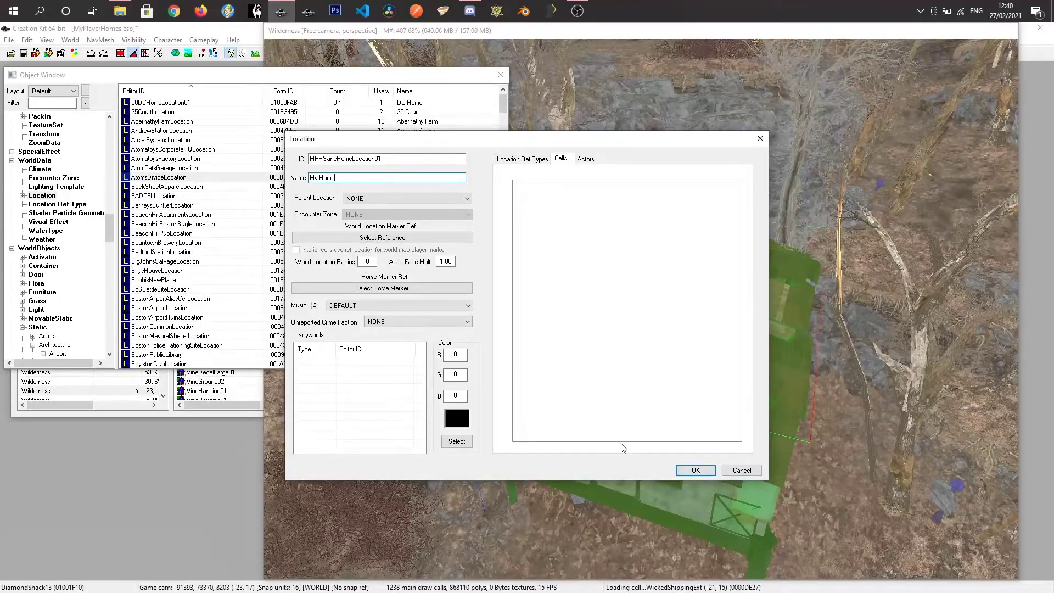
{"action": "left_click", "coordinate": [692, 469]}
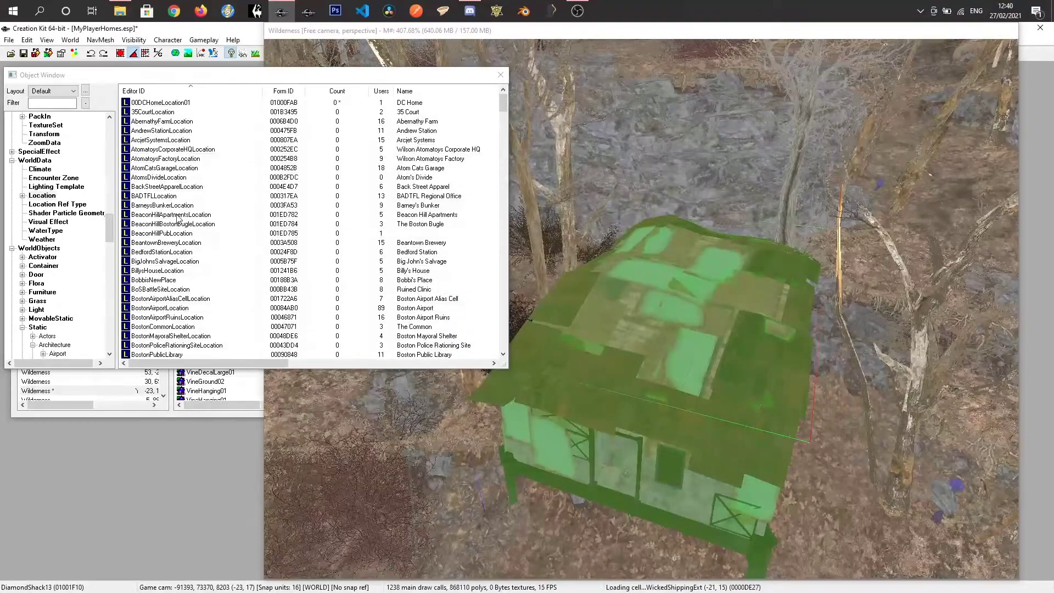
Step: Open the cell settings for editing the world's cells
{"action": "left_click", "coordinate": [70, 39]}
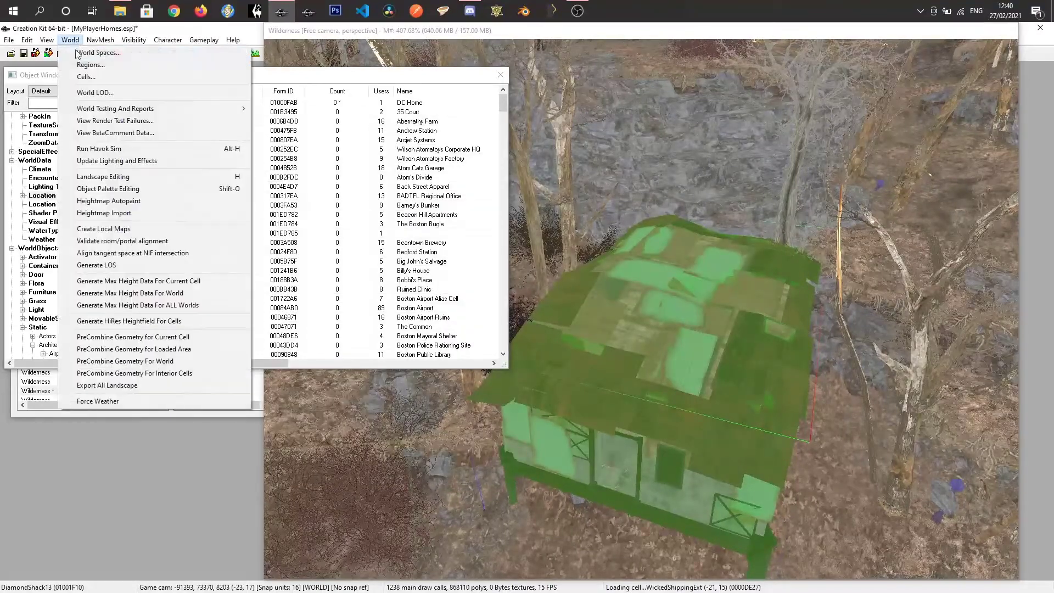
{"action": "left_click", "coordinate": [85, 77]}
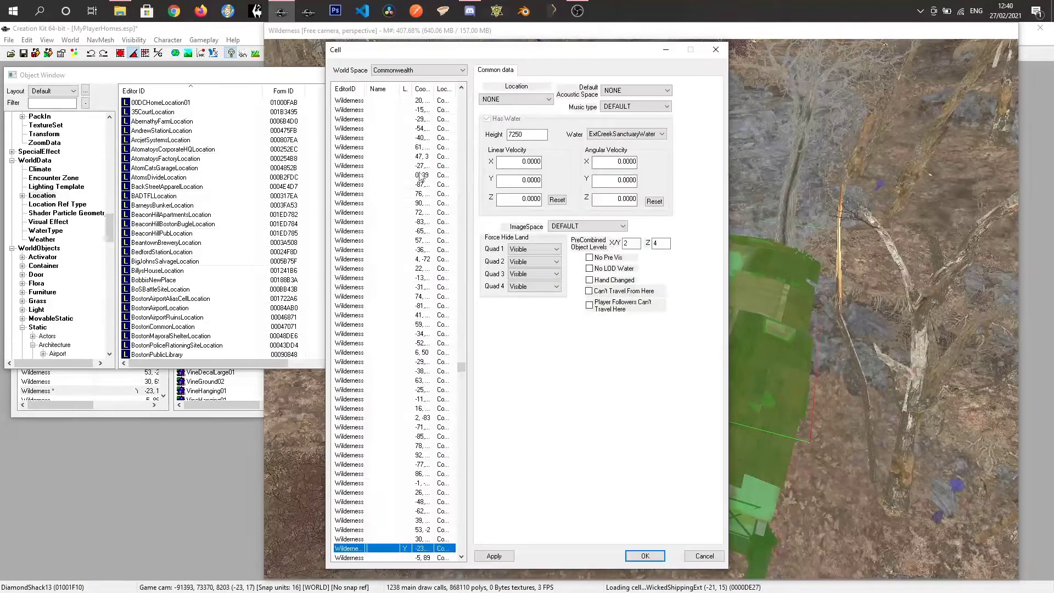
{"action": "left_click", "coordinate": [512, 100]}
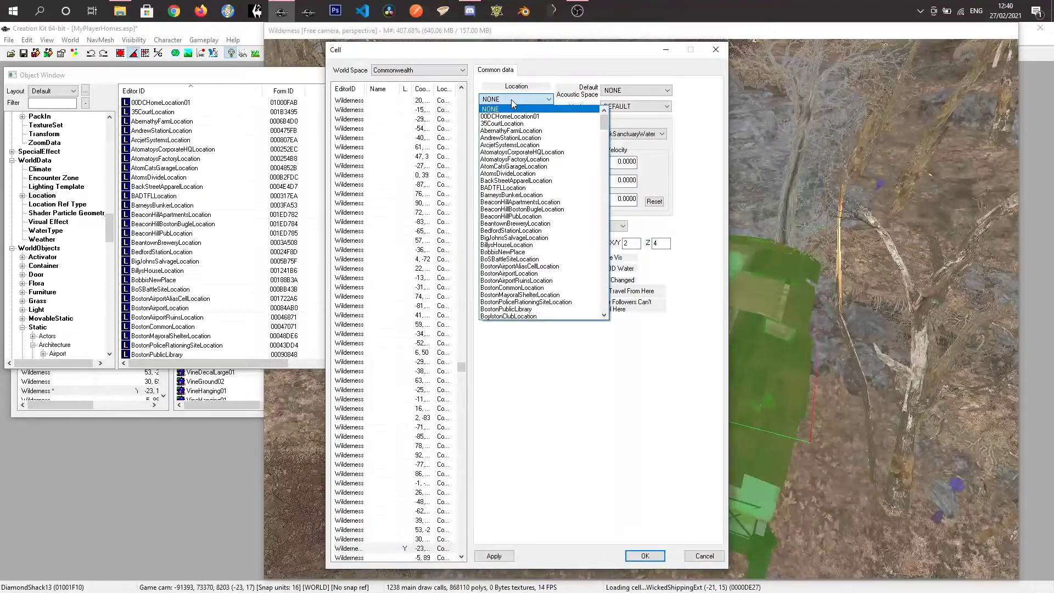
{"action": "type", "text": "mp"}
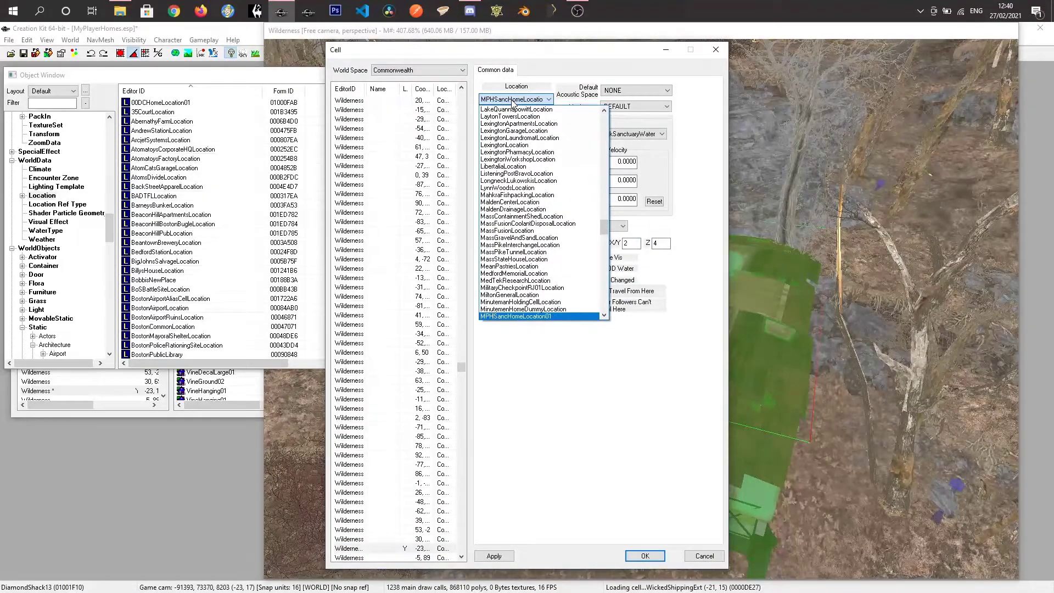
{"action": "key", "text": "Return"}
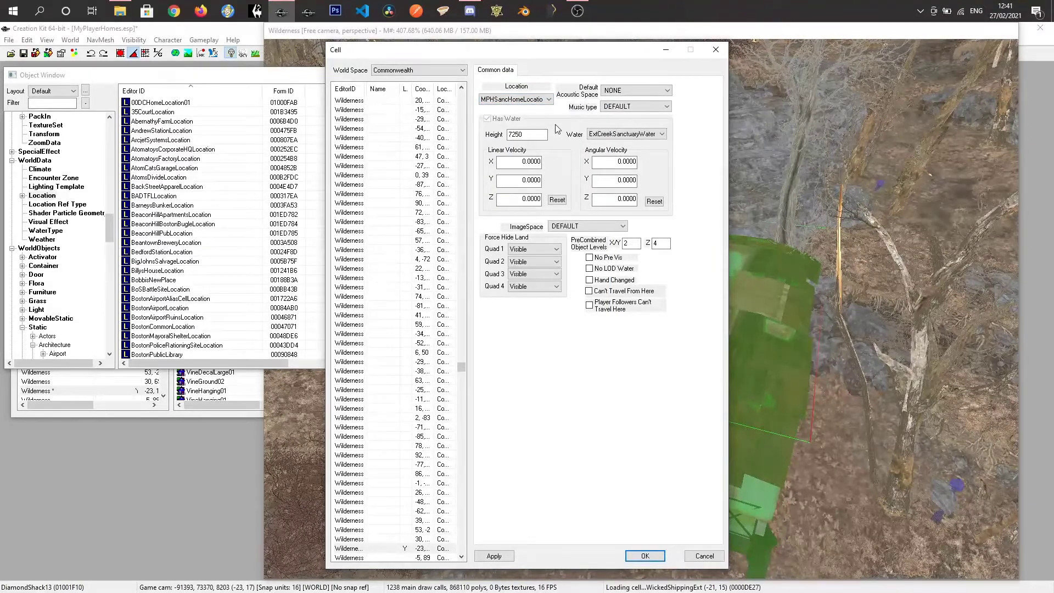
{"action": "left_click", "coordinate": [522, 99]}
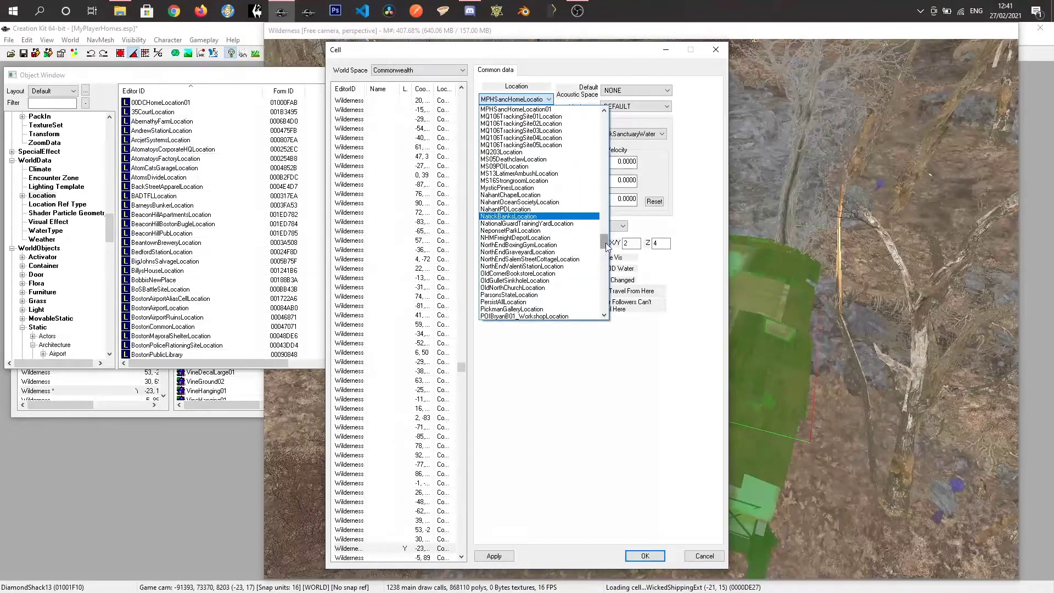
{"action": "left_click_drag", "start_coordinate": [604, 242], "coordinate": [604, 114]}
{"action": "left_click", "coordinate": [535, 111]}
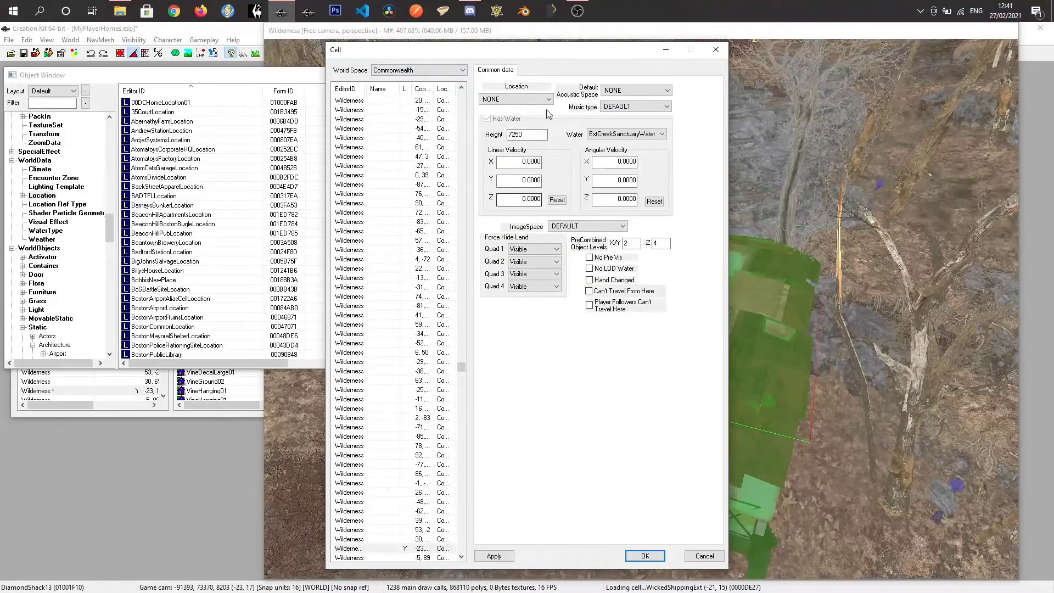
Step: Select the MPHSancHome01 cell in the Interiors world space and assign MPHSancHomeLocation01 as its location
{"action": "left_click", "coordinate": [422, 71]}
{"action": "left_click", "coordinate": [401, 83]}
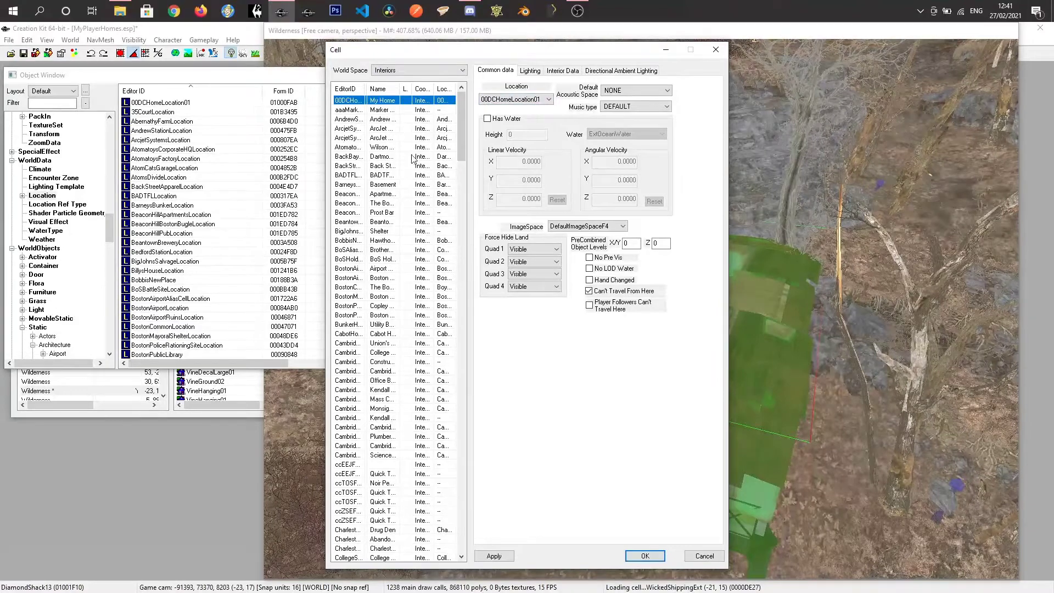
{"action": "left_click", "coordinate": [351, 267]}
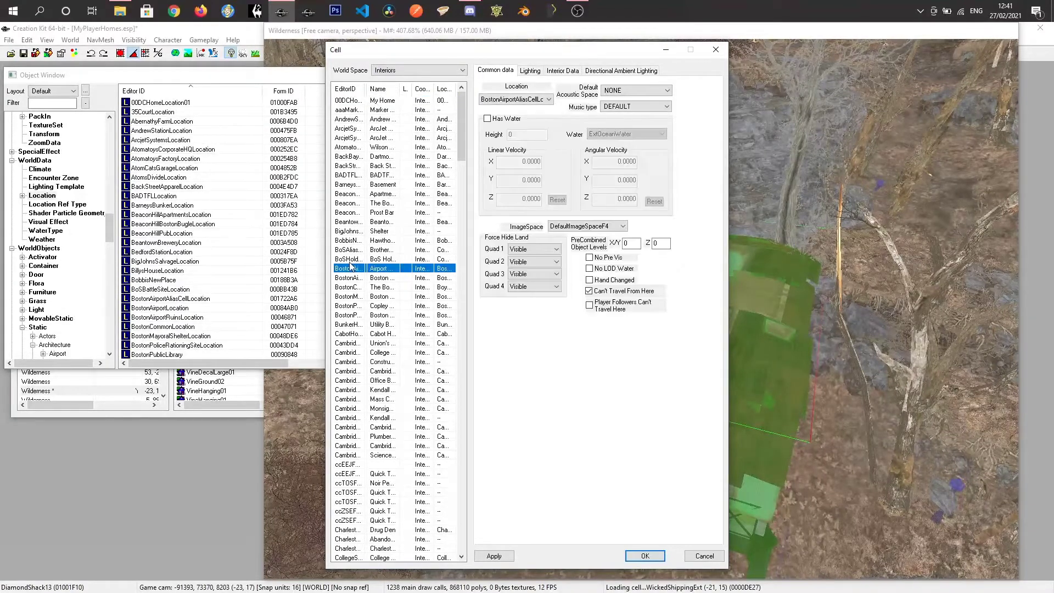
{"action": "key", "text": "p"}
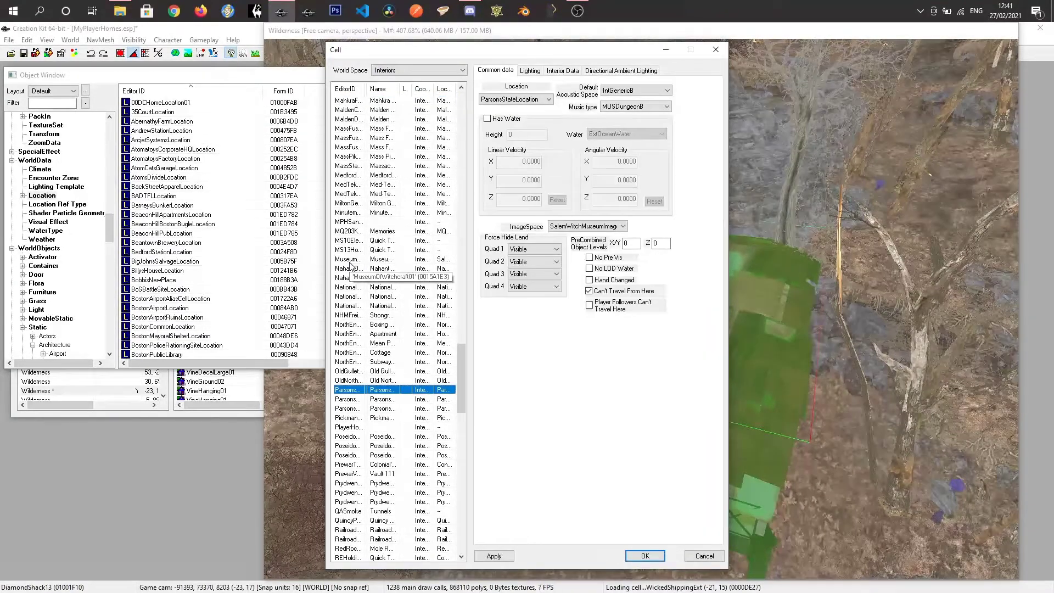
{"action": "left_click", "coordinate": [348, 223]}
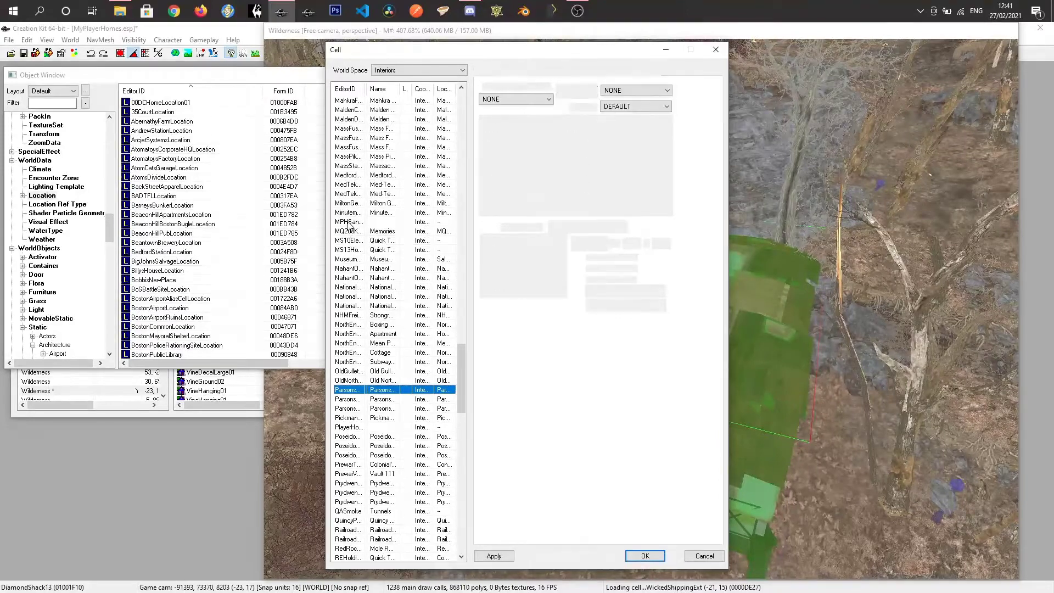
{"action": "left_click", "coordinate": [349, 223]}
{"action": "left_click", "coordinate": [527, 99]}
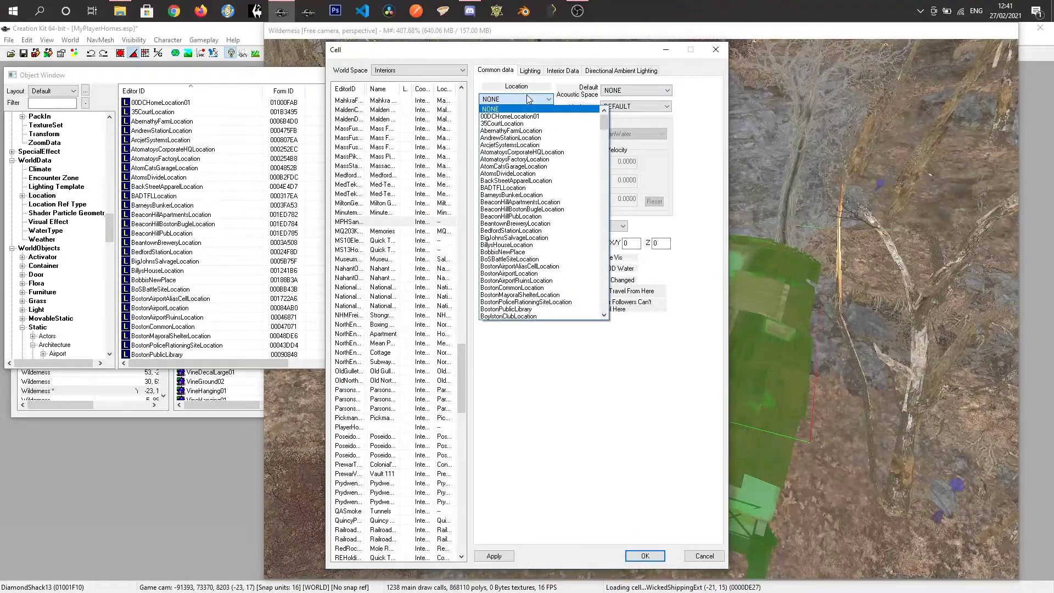
{"action": "type", "text": "mp"}
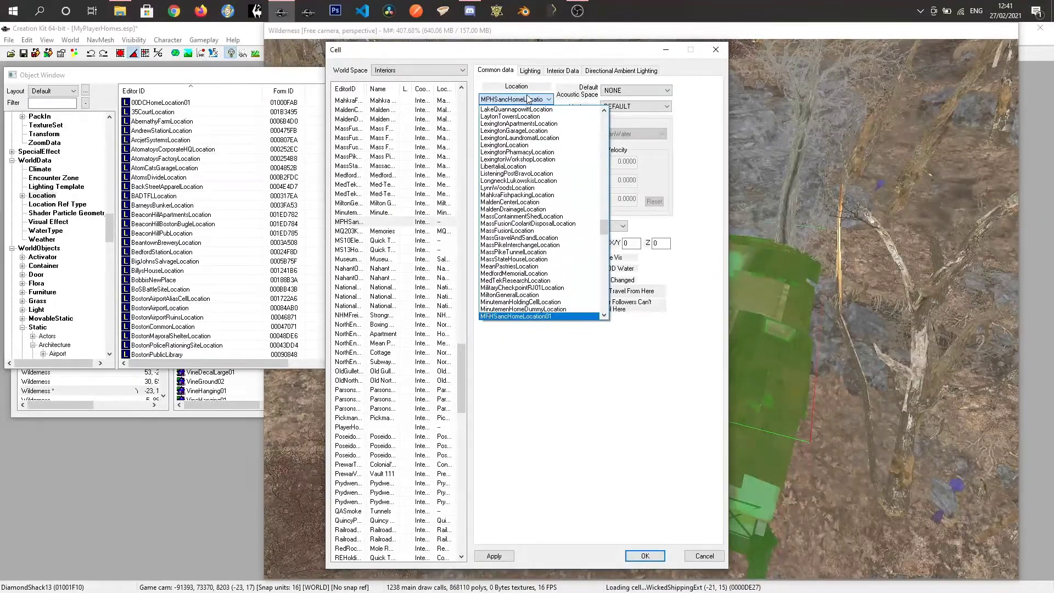
{"action": "key", "text": "Return"}
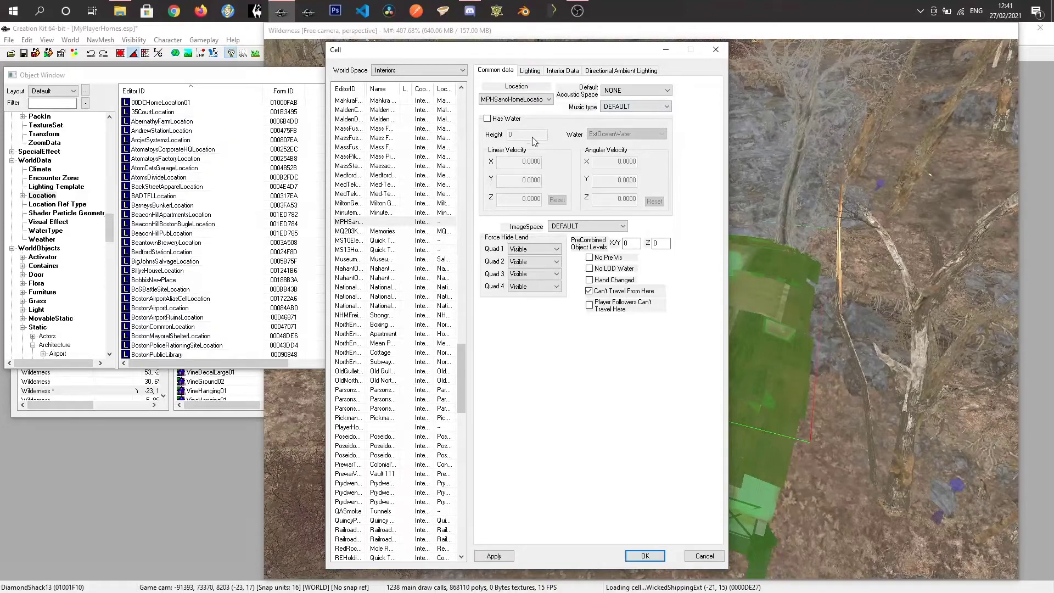
Step: Set the interior cell's default acoustic space to IntGenericWoodMedium
{"action": "left_click", "coordinate": [663, 91]}
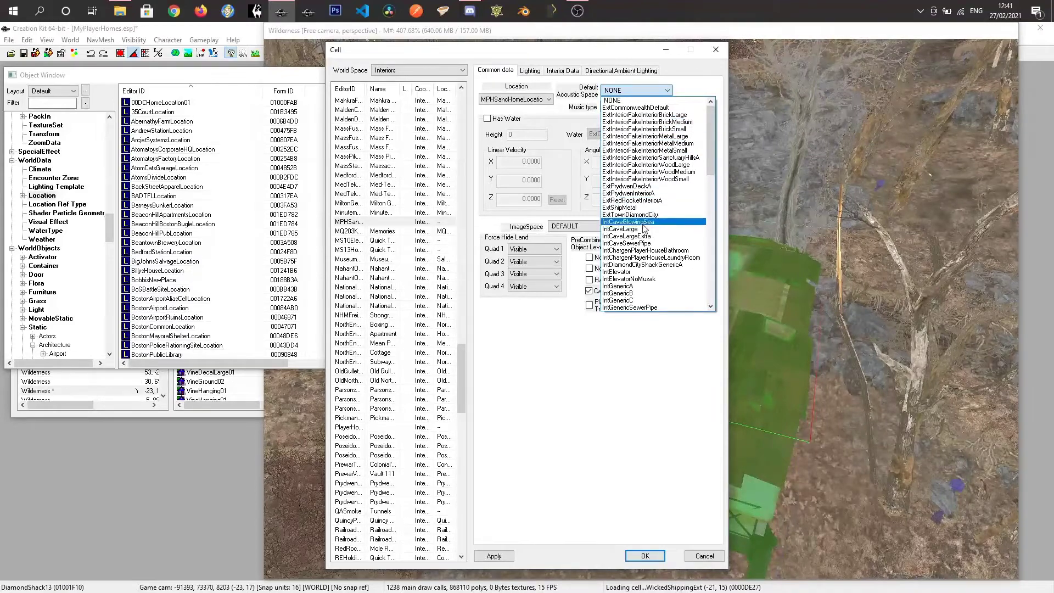
{"action": "scroll", "coordinate": [631, 266], "scroll_direction": "down", "scroll_amount": 1}
{"action": "scroll", "coordinate": [633, 266], "scroll_direction": "down", "scroll_amount": 3}
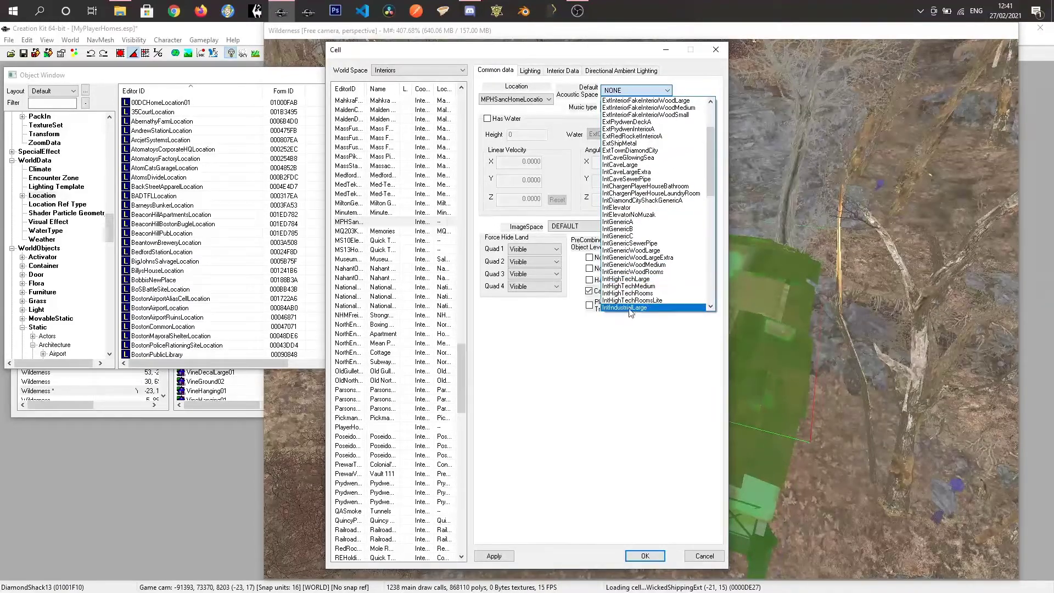
{"action": "scroll", "coordinate": [649, 273], "scroll_direction": "down", "scroll_amount": 2}
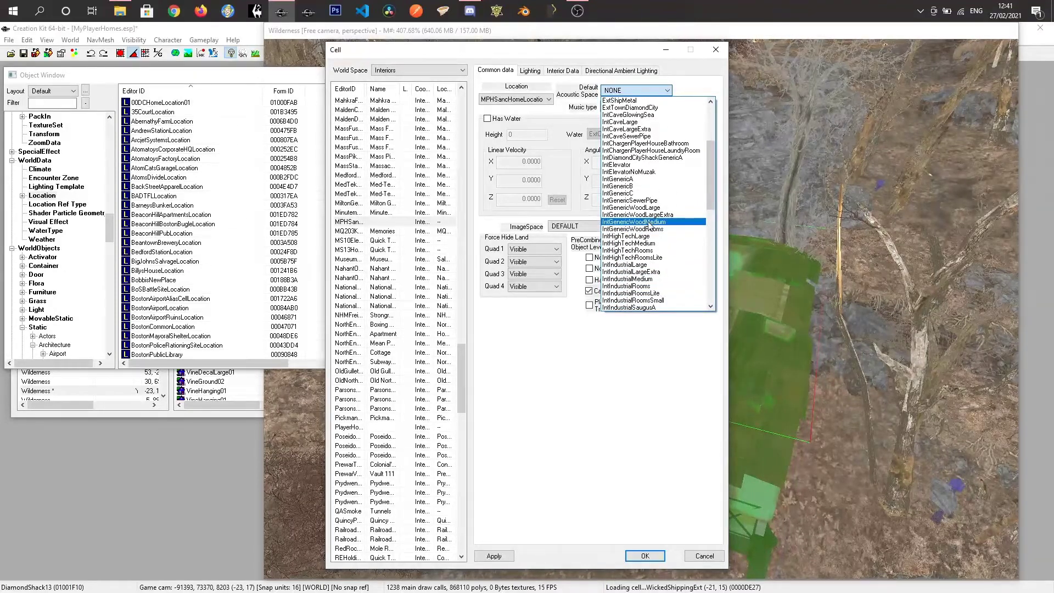
{"action": "left_click", "coordinate": [637, 221]}
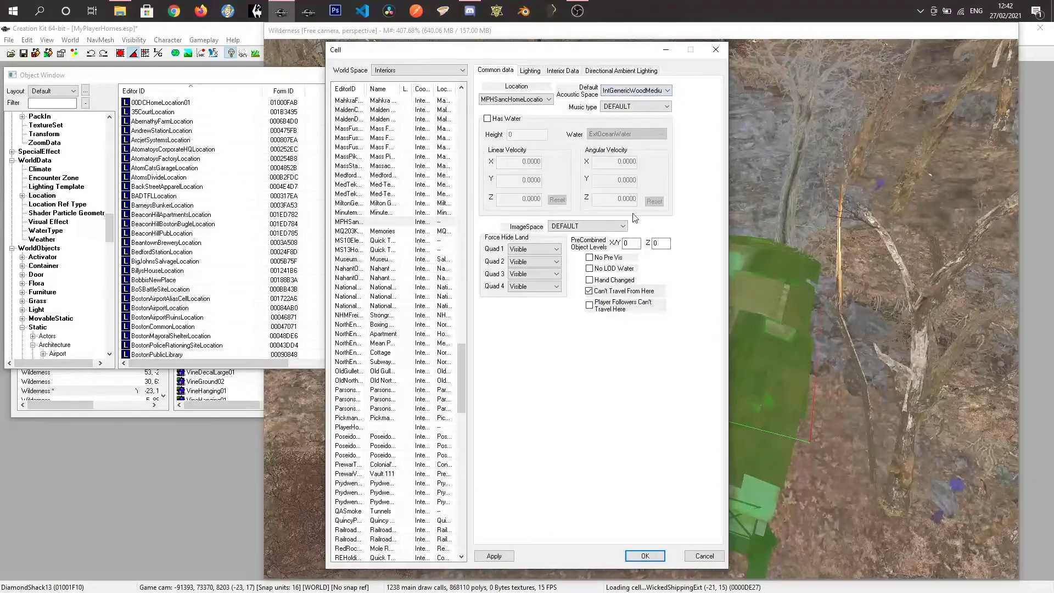
Step: Review the music types available for the interior cell and close the list
{"action": "left_click", "coordinate": [637, 106]}
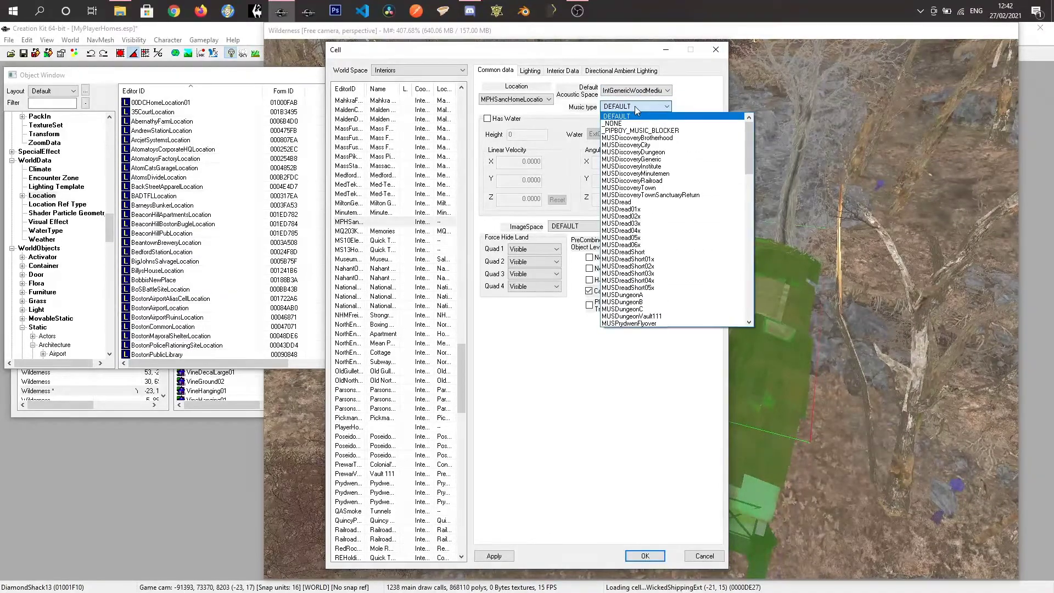
{"action": "left_click_drag", "start_coordinate": [750, 148], "coordinate": [743, 234]}
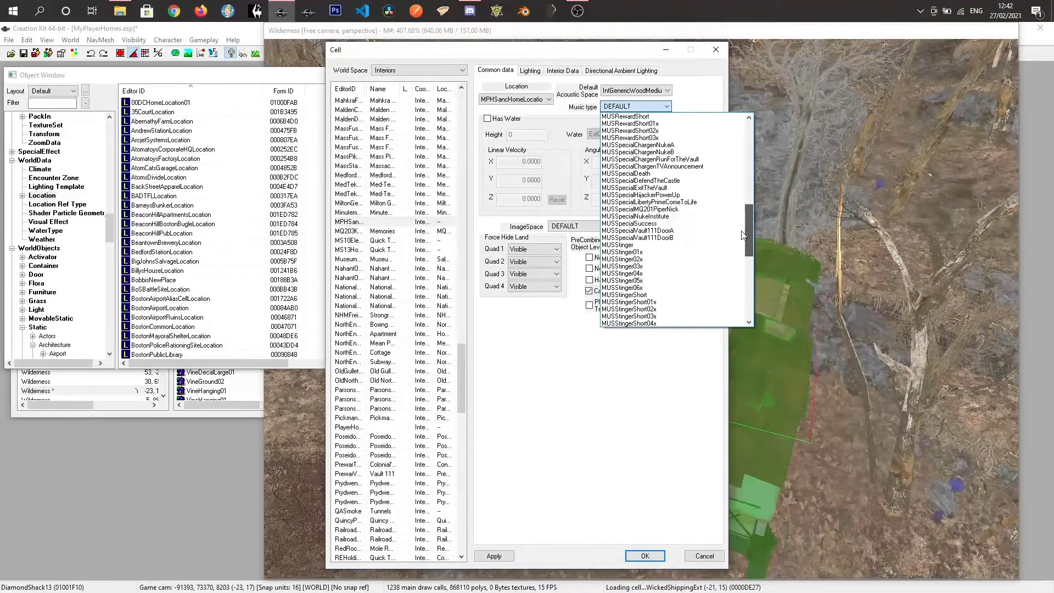
{"action": "left_click_drag", "start_coordinate": [743, 234], "coordinate": [734, 138]}
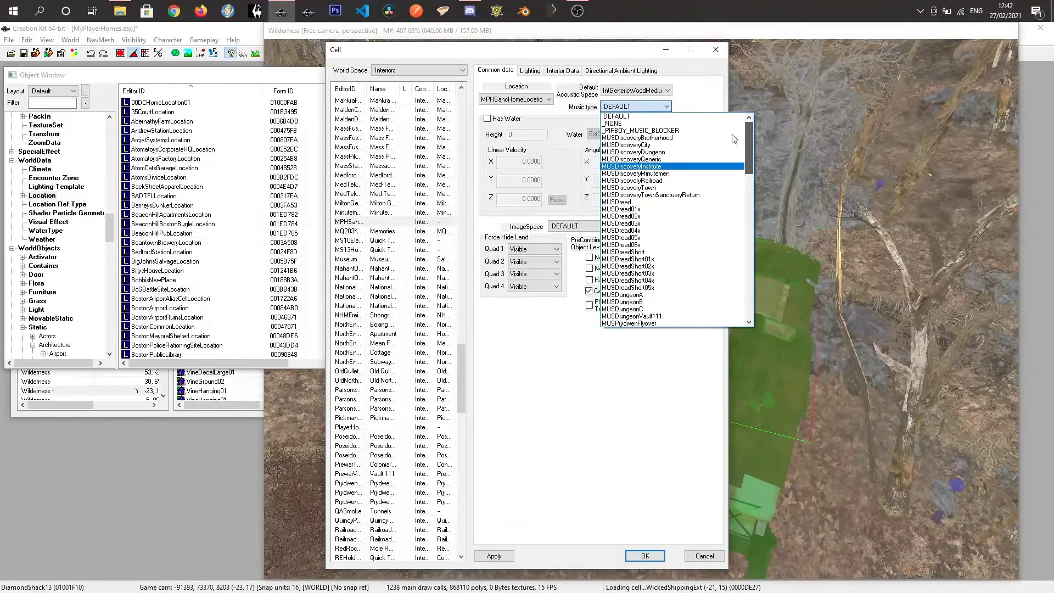
{"action": "left_click", "coordinate": [708, 110]}
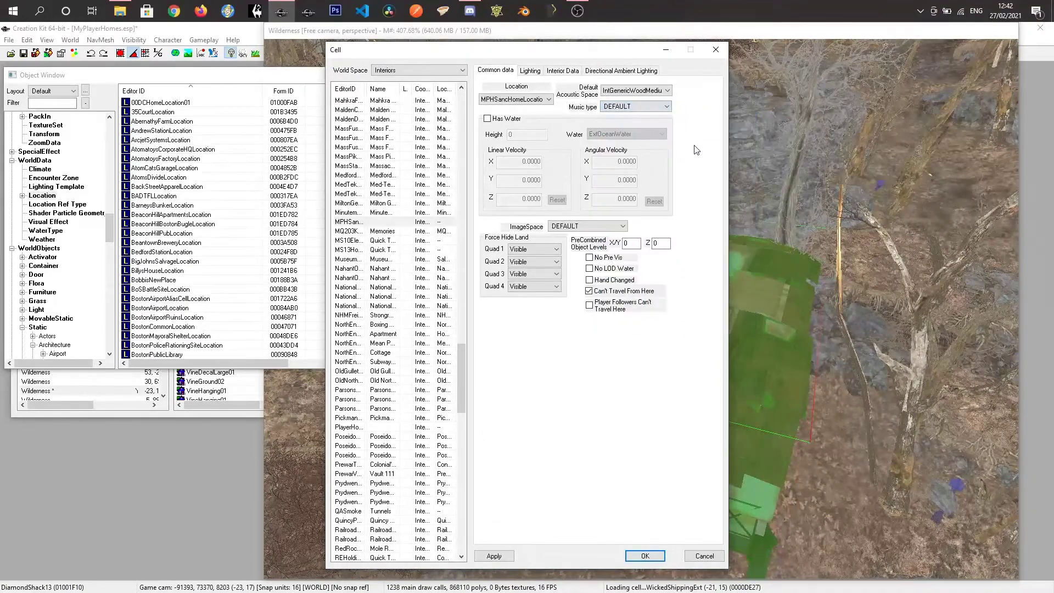
Step: Apply the DefaultLightingBlueish lighting template to the MPHSancHome01 cell
{"action": "left_click", "coordinate": [530, 71]}
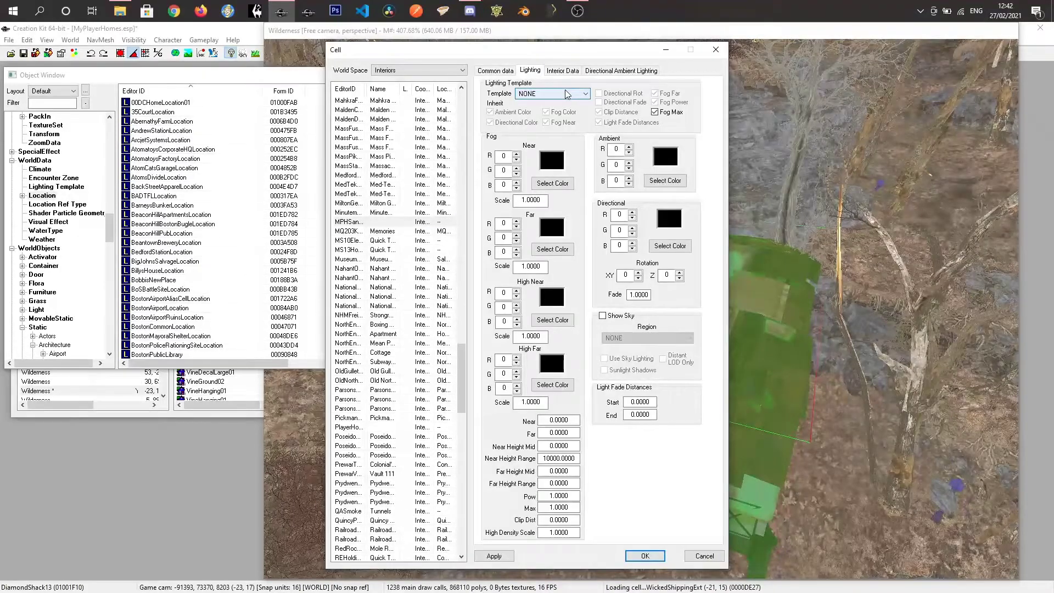
{"action": "left_click", "coordinate": [547, 94]}
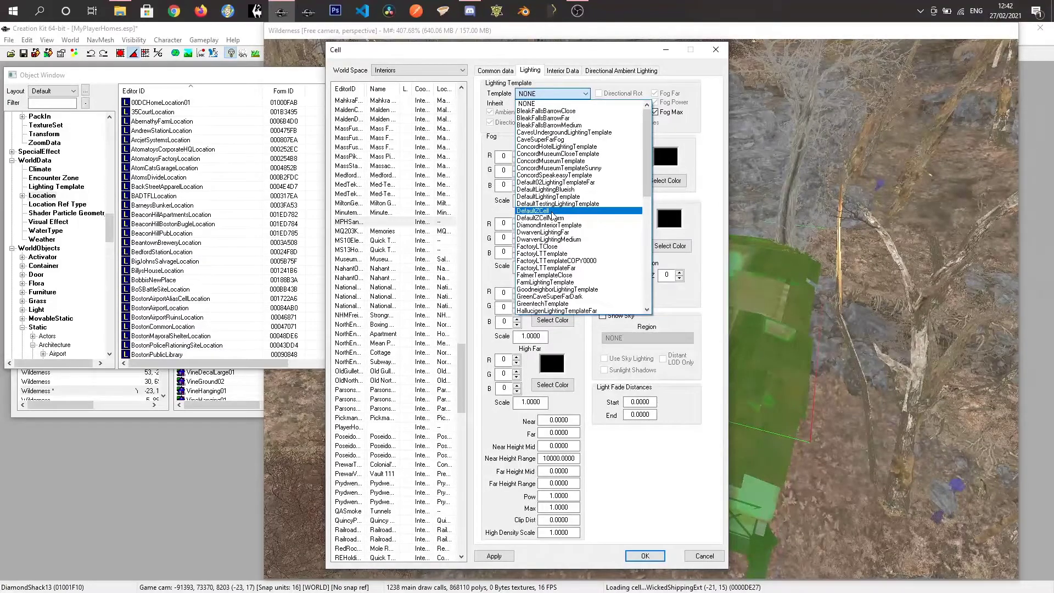
{"action": "scroll", "coordinate": [553, 216], "scroll_direction": "down", "scroll_amount": 1}
{"action": "scroll", "coordinate": [552, 215], "scroll_direction": "up", "scroll_amount": 1}
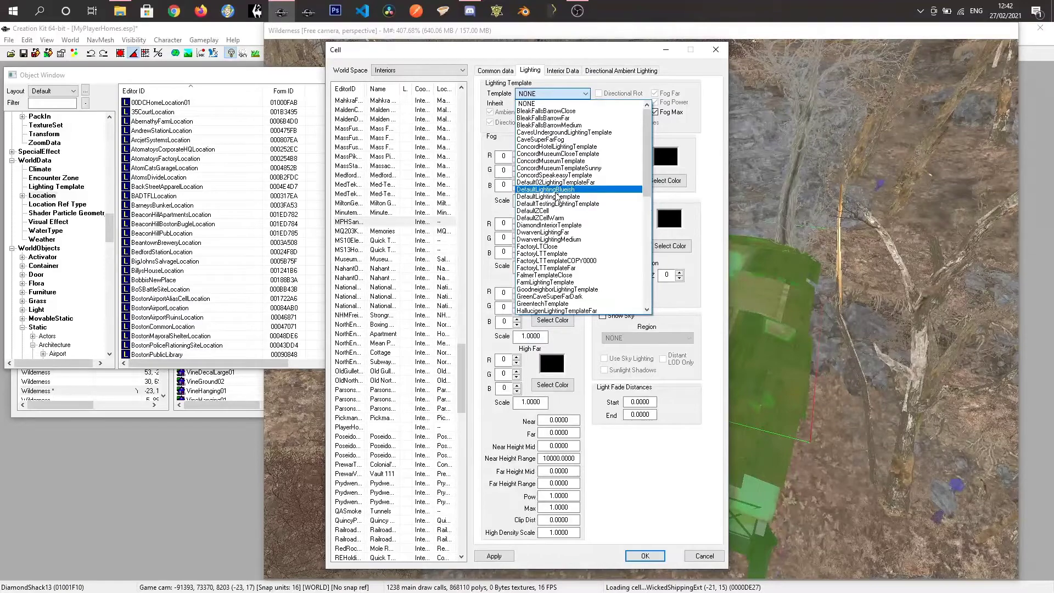
{"action": "left_click", "coordinate": [556, 190]}
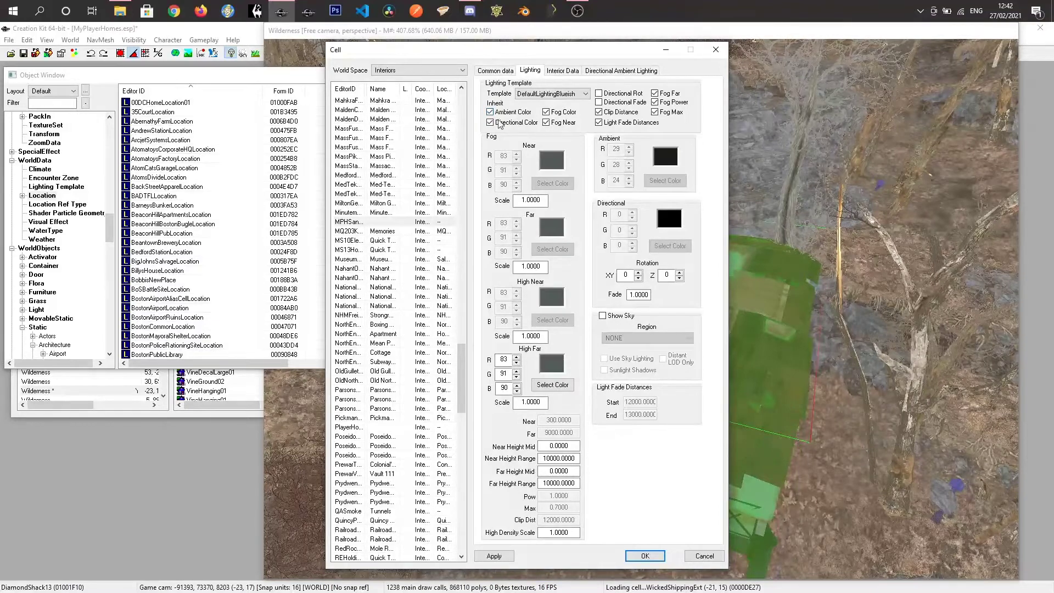
Step: Name the MPHSancHome01 interior cell My Home and set Player as its owner NPC
{"action": "left_click", "coordinate": [569, 74]}
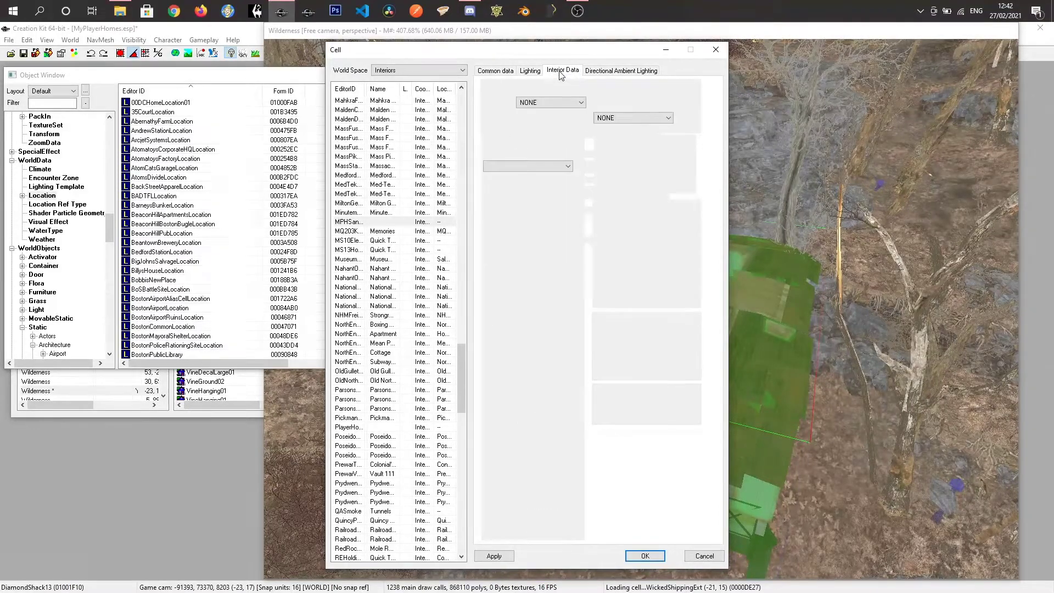
{"action": "left_click", "coordinate": [521, 85]}
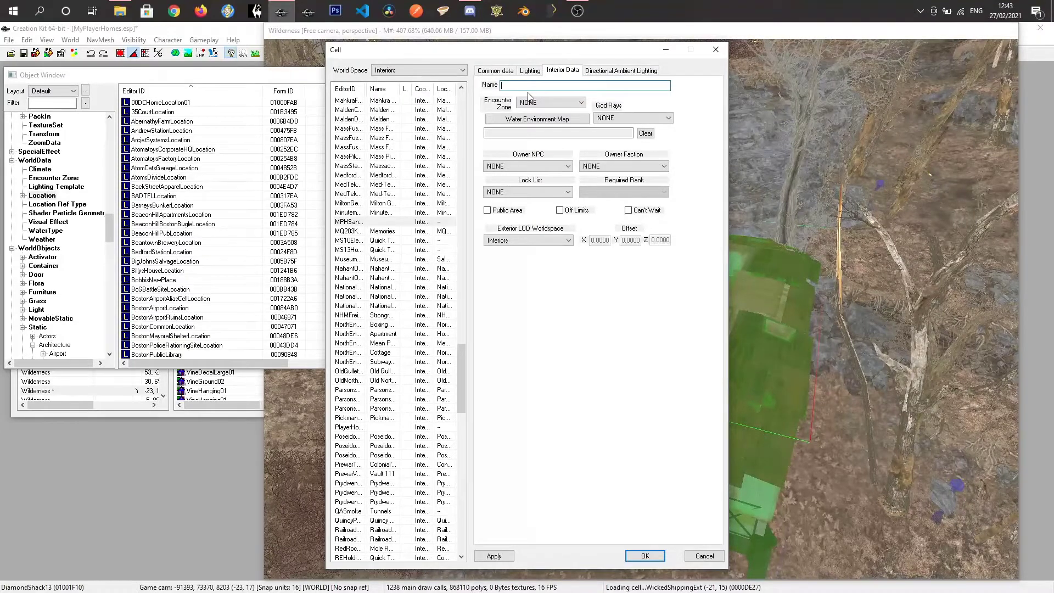
{"action": "type", "text": "My Home"}
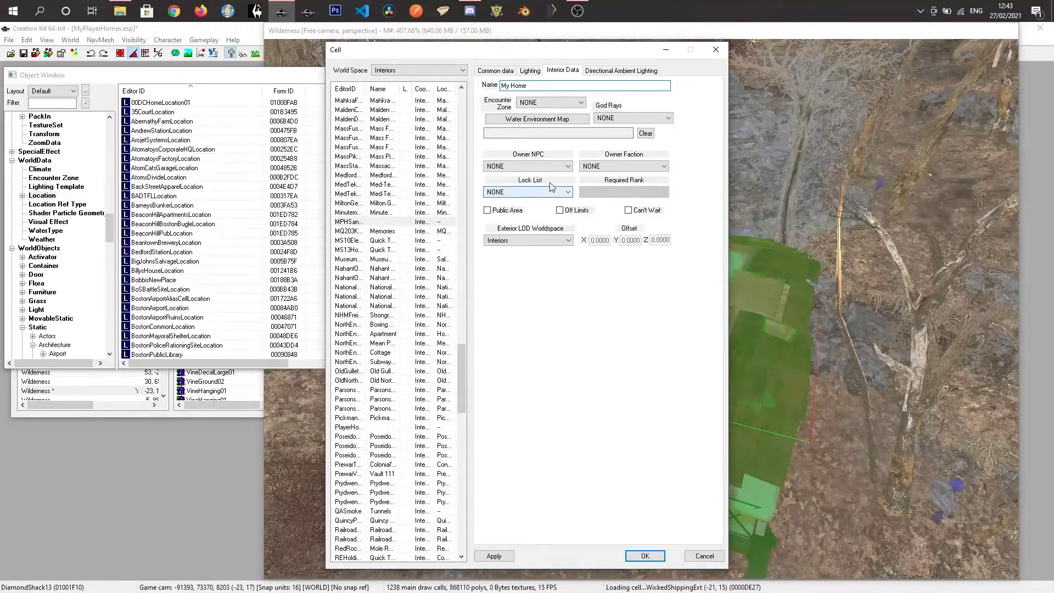
{"action": "left_click", "coordinate": [526, 167]}
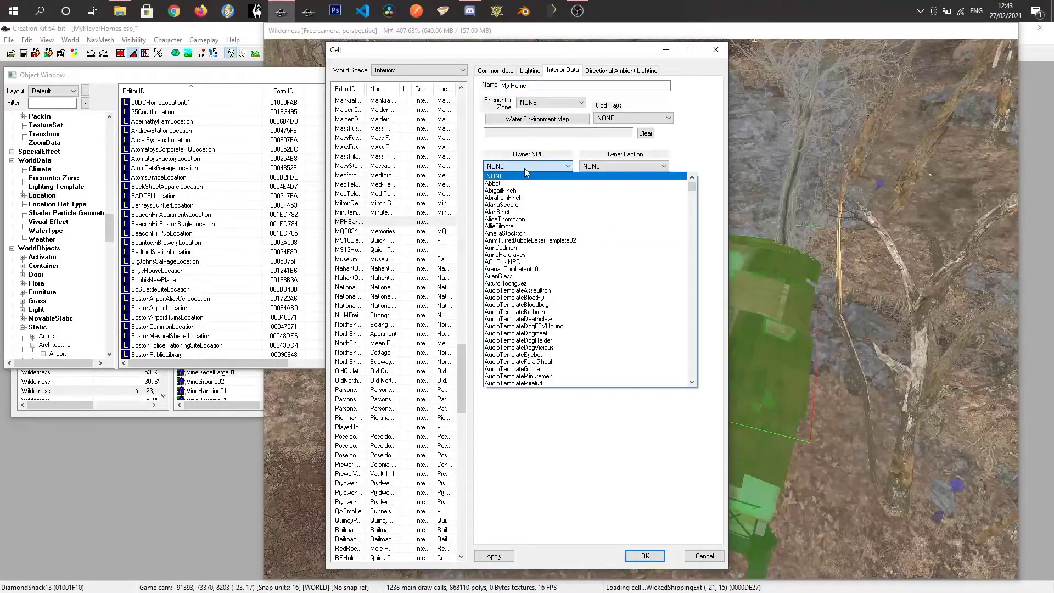
{"action": "type", "text": "pl"}
{"action": "key", "text": "Return"}
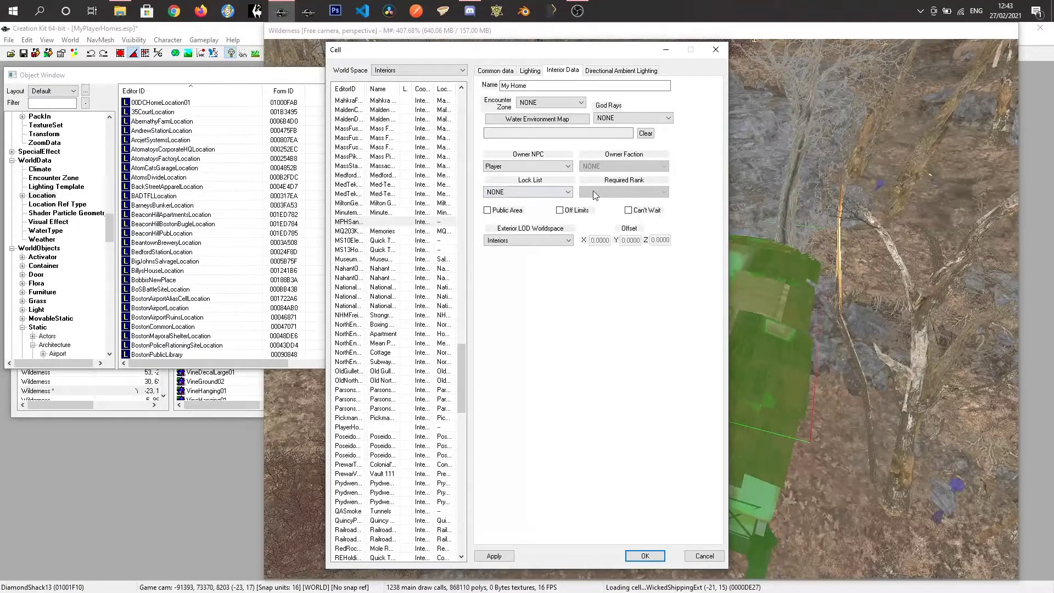
Step: Review the lock lists available for the interior cell and close the list without choosing one
{"action": "left_click", "coordinate": [570, 193]}
{"action": "left_click", "coordinate": [568, 192]}
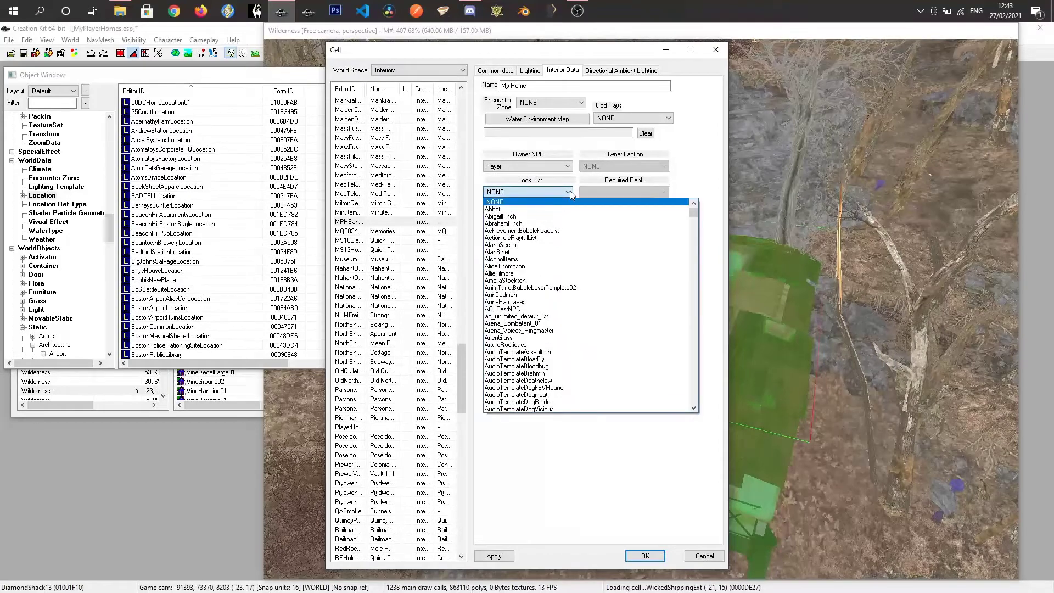
{"action": "left_click", "coordinate": [570, 191]}
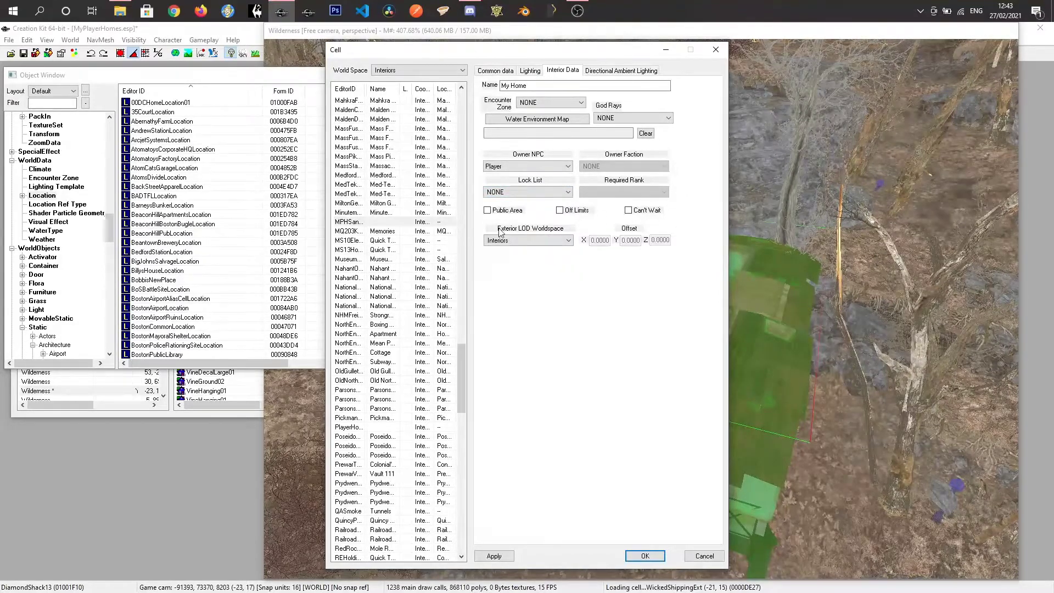
Step: Check the cell's directional ambient lighting, then apply the cell settings and close the Cell dialog
{"action": "left_click", "coordinate": [613, 71]}
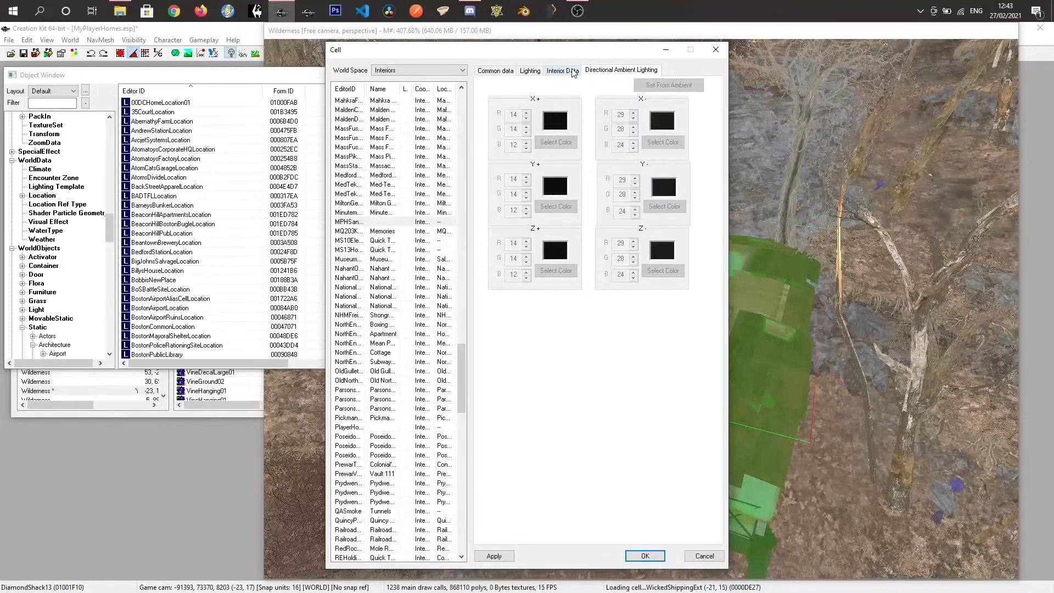
{"action": "left_click", "coordinate": [493, 556]}
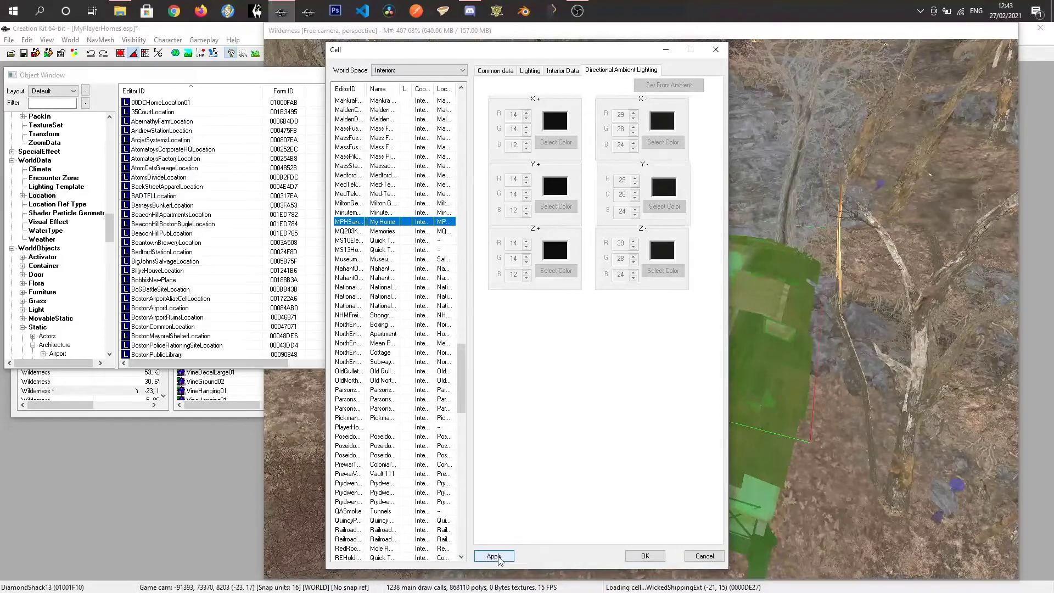
{"action": "left_click", "coordinate": [645, 556]}
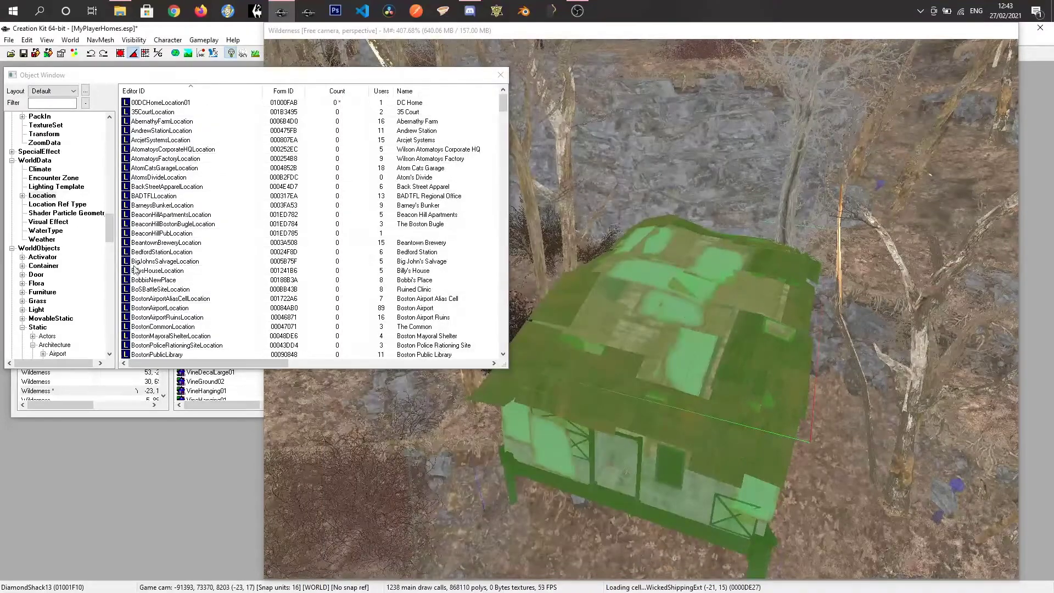
Step: Find MPHSancHome01 among the Interiors cells in the Cell View and load it into the render window
{"action": "left_click", "coordinate": [126, 411]}
{"action": "left_click_drag", "start_coordinate": [92, 263], "coordinate": [93, 318]}
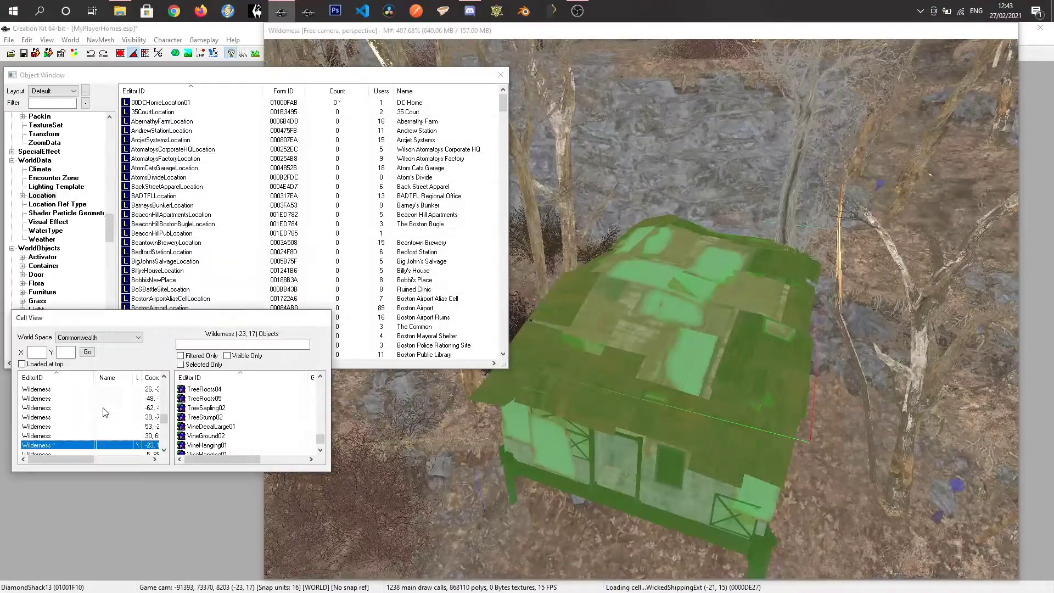
{"action": "left_click", "coordinate": [104, 337]}
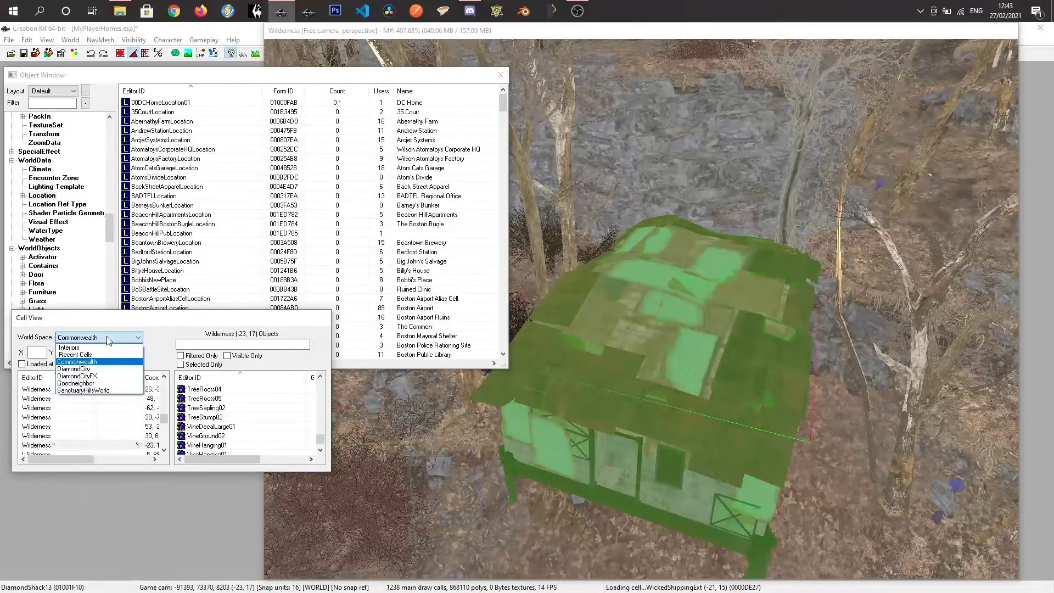
{"action": "left_click", "coordinate": [82, 348]}
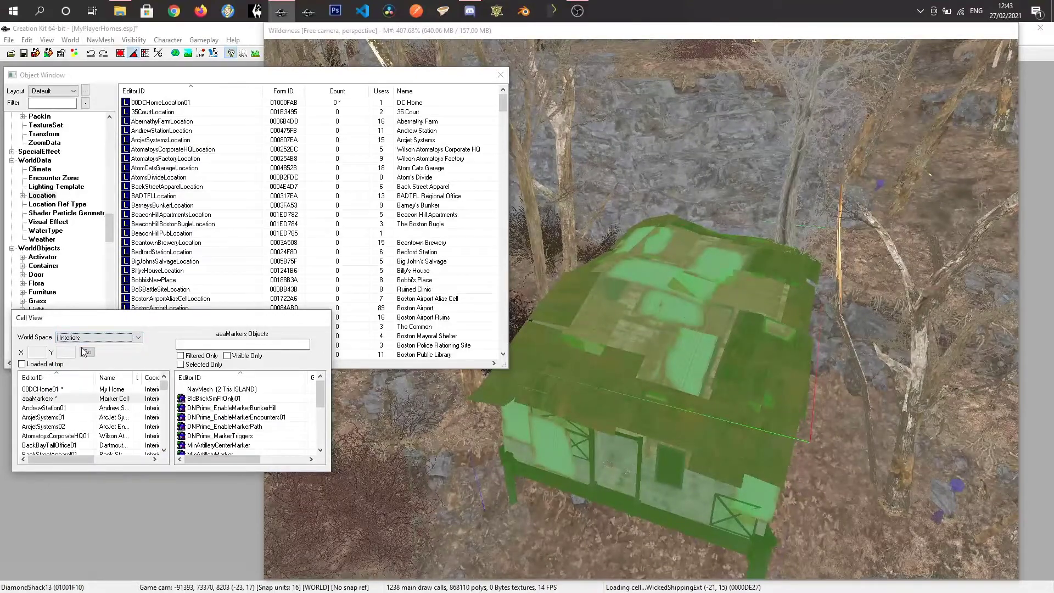
{"action": "left_click", "coordinate": [52, 400]}
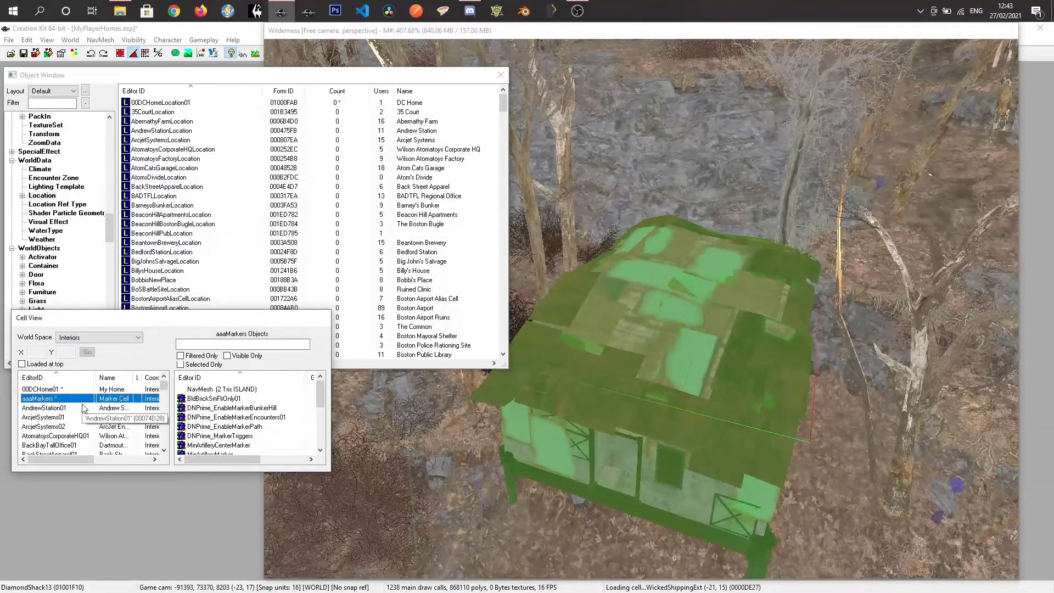
{"action": "key", "text": "m"}
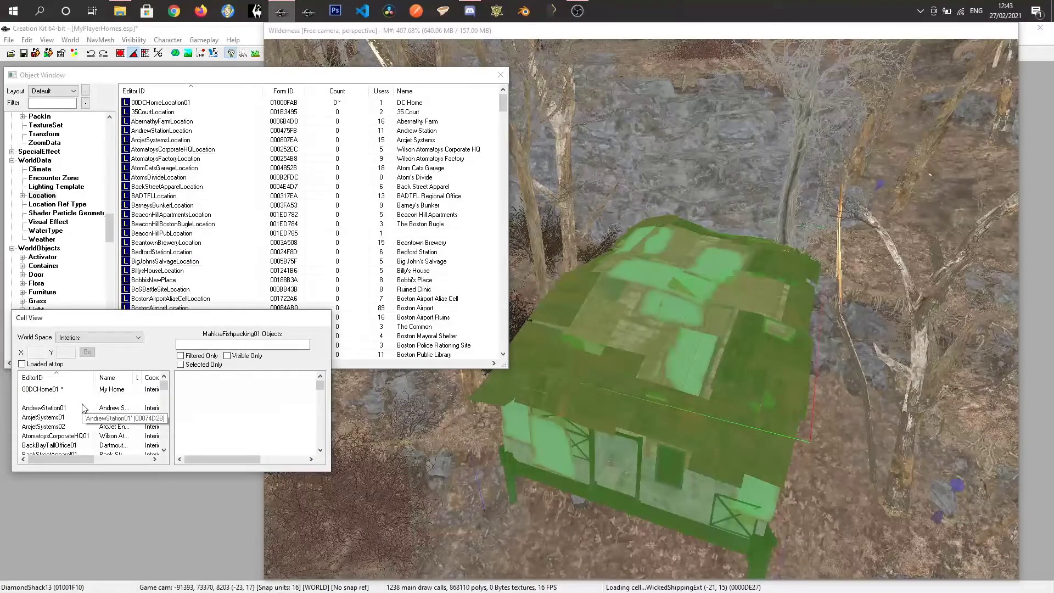
{"action": "scroll", "coordinate": [77, 412], "scroll_direction": "down", "scroll_amount": 15}
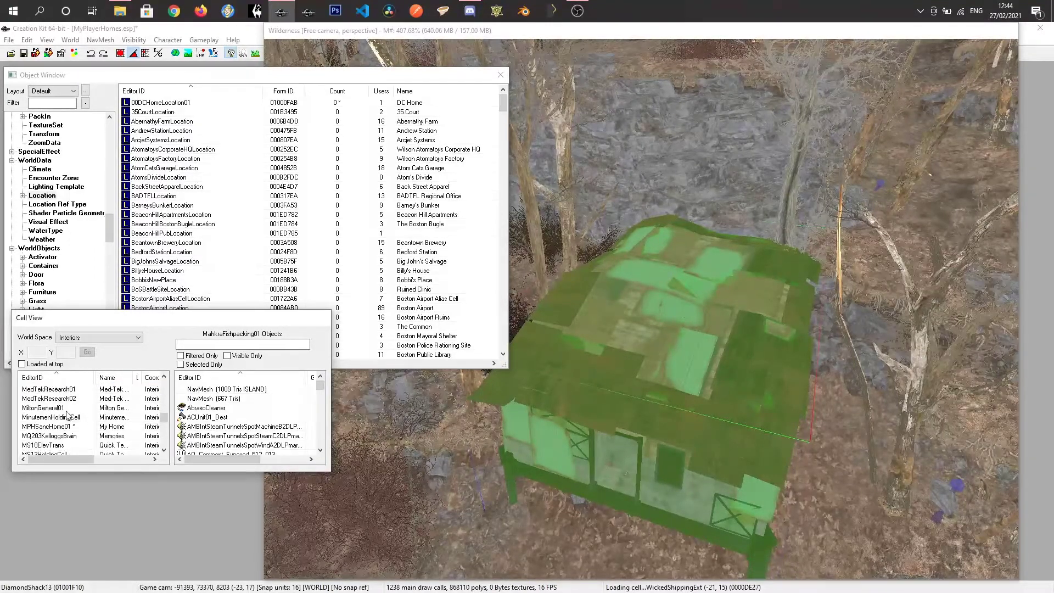
{"action": "scroll", "coordinate": [67, 415], "scroll_direction": "up", "scroll_amount": 1}
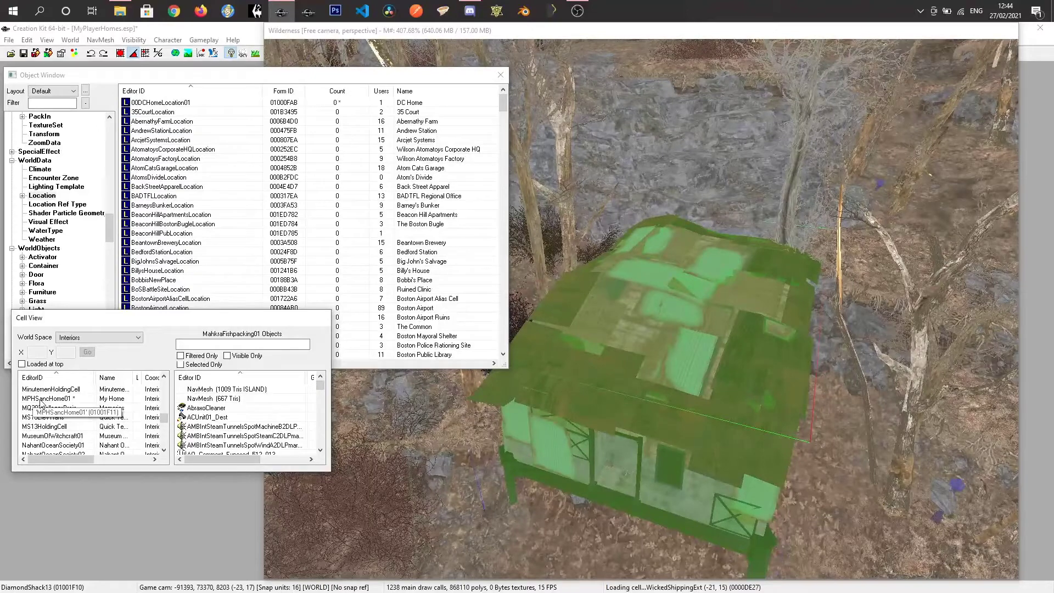
{"action": "double_click", "coordinate": [41, 398]}
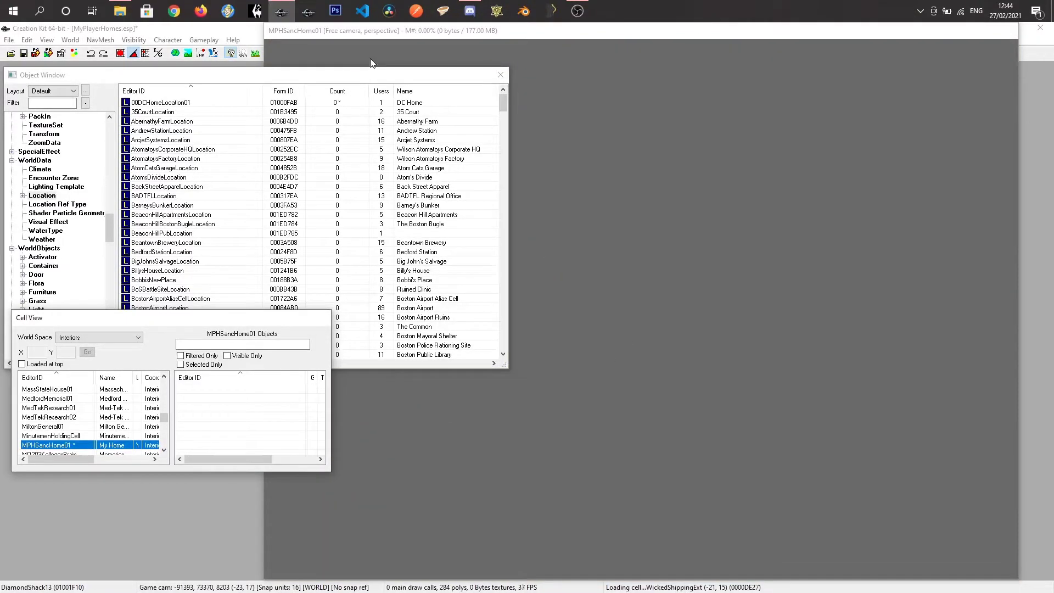
{"action": "left_click", "coordinate": [410, 31]}
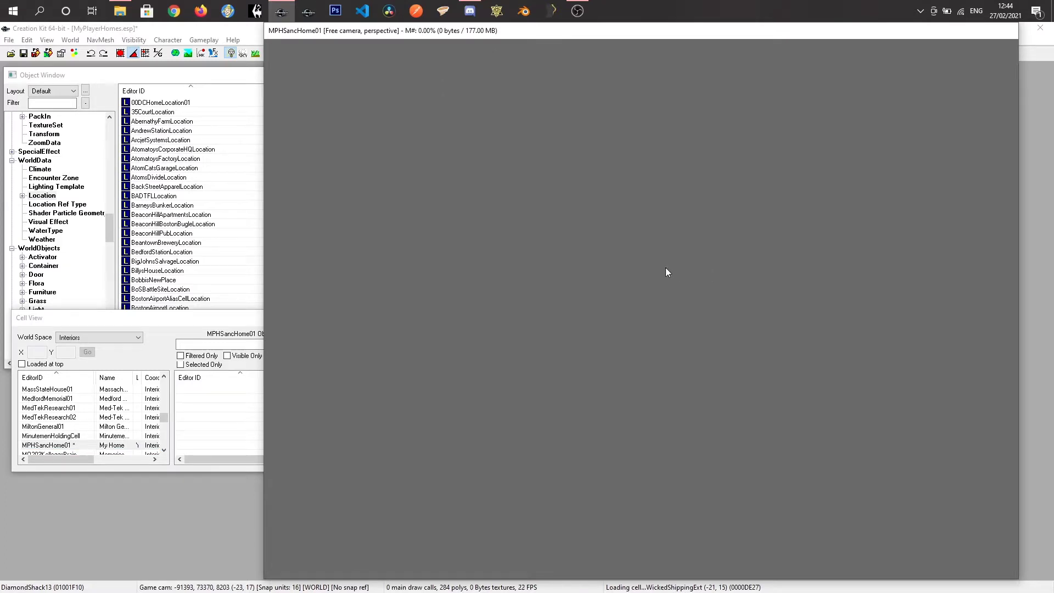
Step: Preview the DiamondShack13 static from the DiamondCity architecture category, rotate its model to inspect the exterior, and close the preview
{"action": "left_click", "coordinate": [136, 76]}
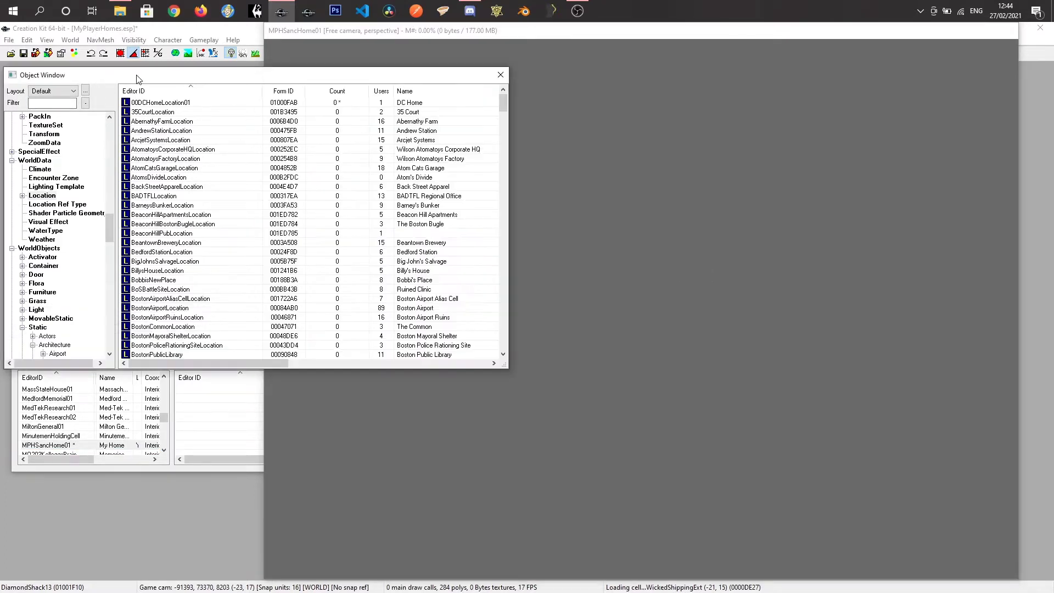
{"action": "left_click_drag", "start_coordinate": [111, 233], "coordinate": [108, 258]}
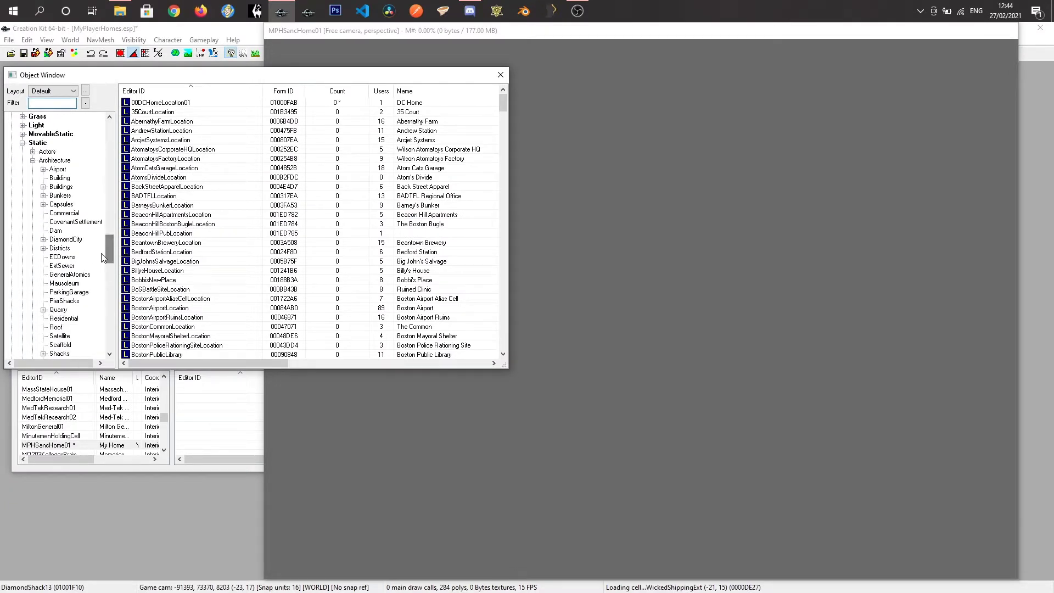
{"action": "left_click", "coordinate": [66, 240]}
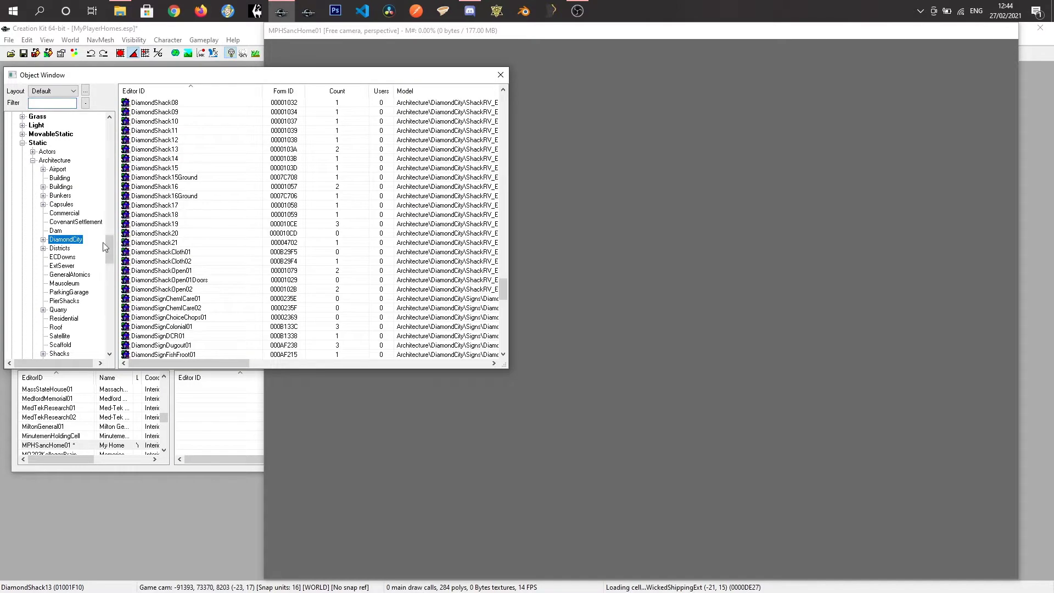
{"action": "right_click", "coordinate": [166, 150]}
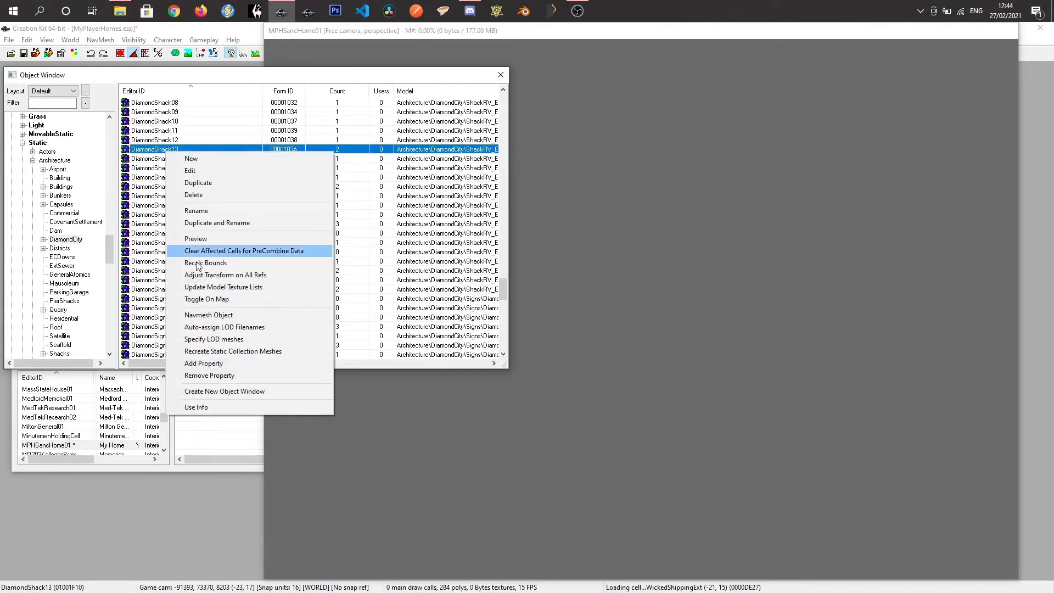
{"action": "left_click", "coordinate": [201, 240]}
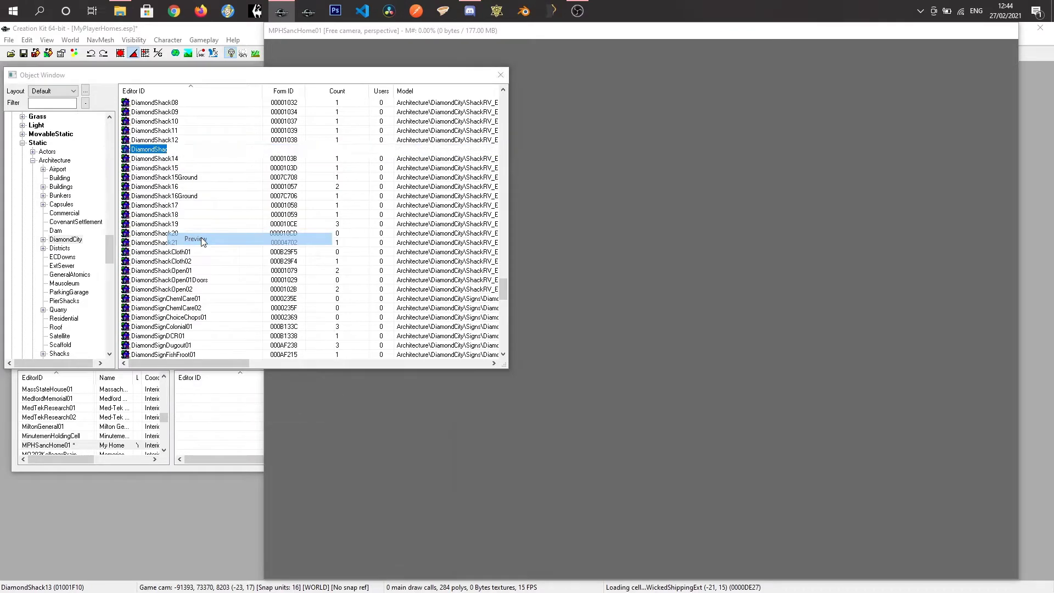
{"action": "left_click_drag", "start_coordinate": [718, 307], "coordinate": [768, 323]}
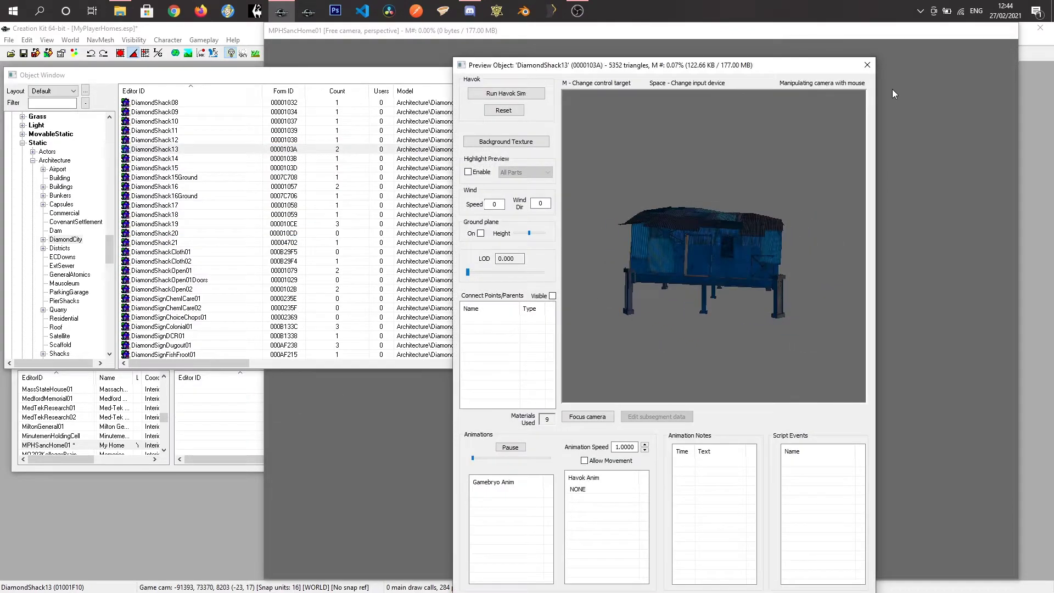
{"action": "left_click", "coordinate": [866, 66]}
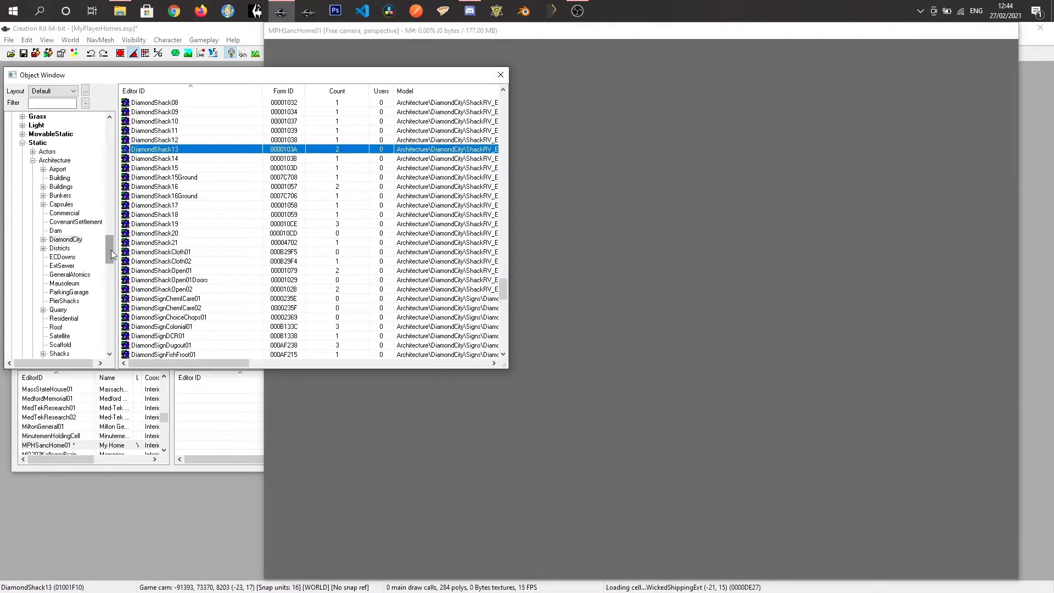
Step: Collapse the Architecture statics and list the objects in the Diamond category under Interiors
{"action": "mouse_move", "coordinate": [111, 250]}
{"action": "left_mouse_down"}
{"action": "mouse_move", "coordinate": [105, 258]}
{"action": "mouse_move", "coordinate": [104, 243]}
{"action": "left_mouse_up"}
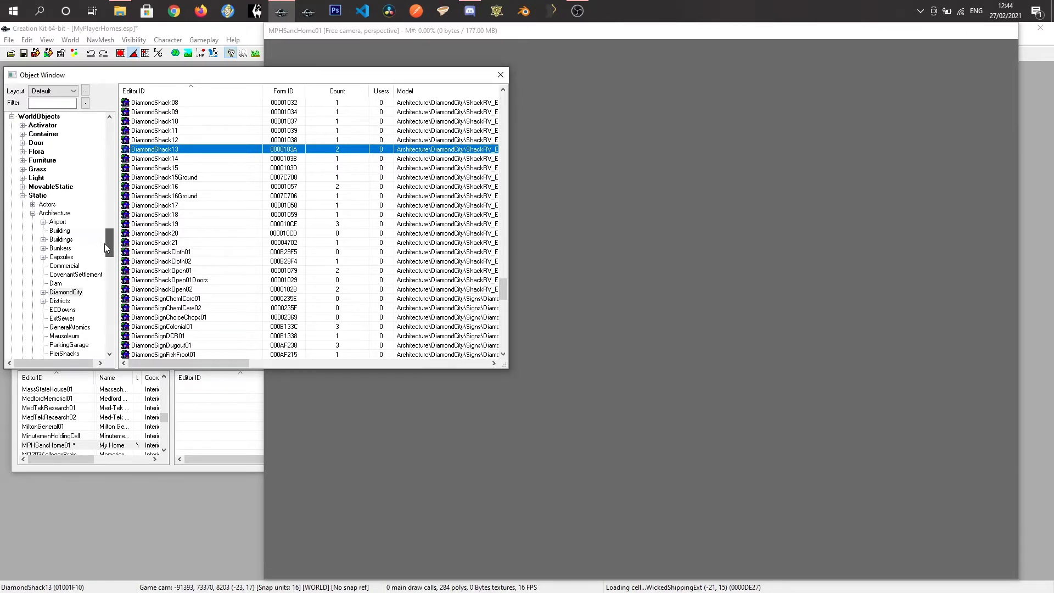
{"action": "left_click", "coordinate": [33, 213]}
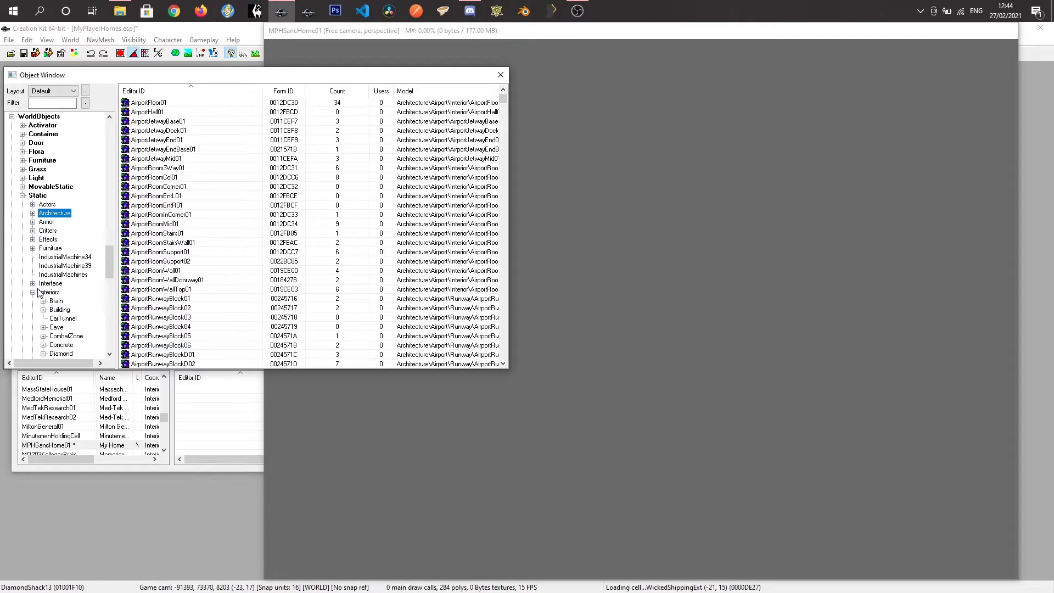
{"action": "left_click", "coordinate": [48, 293]}
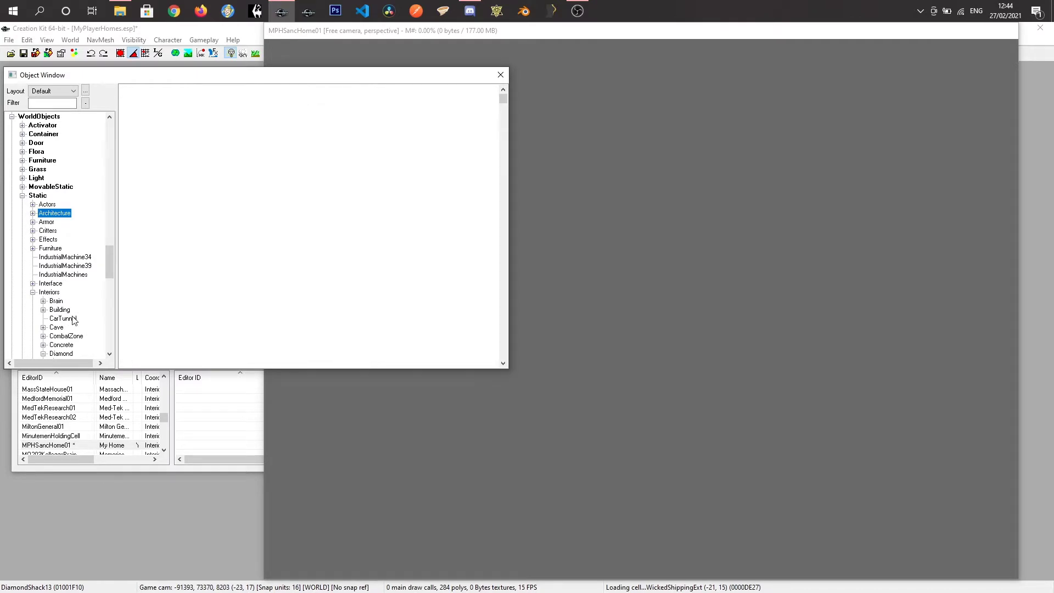
{"action": "left_click", "coordinate": [61, 354]}
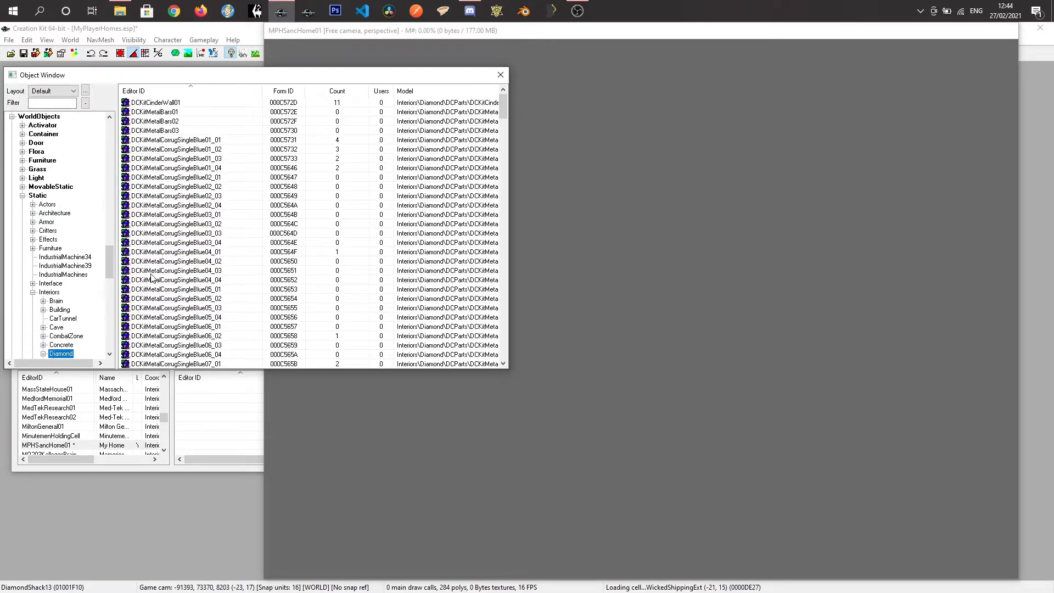
Step: Preview the DCKitShackInvert13 static, rotate its model to inspect the interior shell, and close the preview
{"action": "scroll", "coordinate": [210, 227], "scroll_direction": "down", "scroll_amount": 20}
{"action": "scroll", "coordinate": [210, 227], "scroll_direction": "down", "scroll_amount": 20}
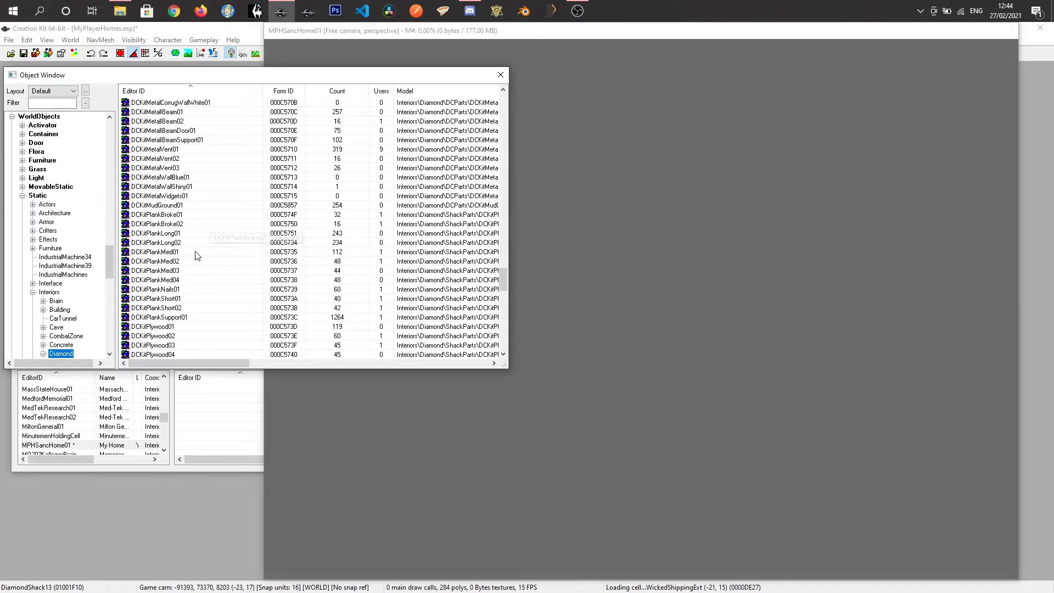
{"action": "scroll", "coordinate": [197, 263], "scroll_direction": "down", "scroll_amount": 20}
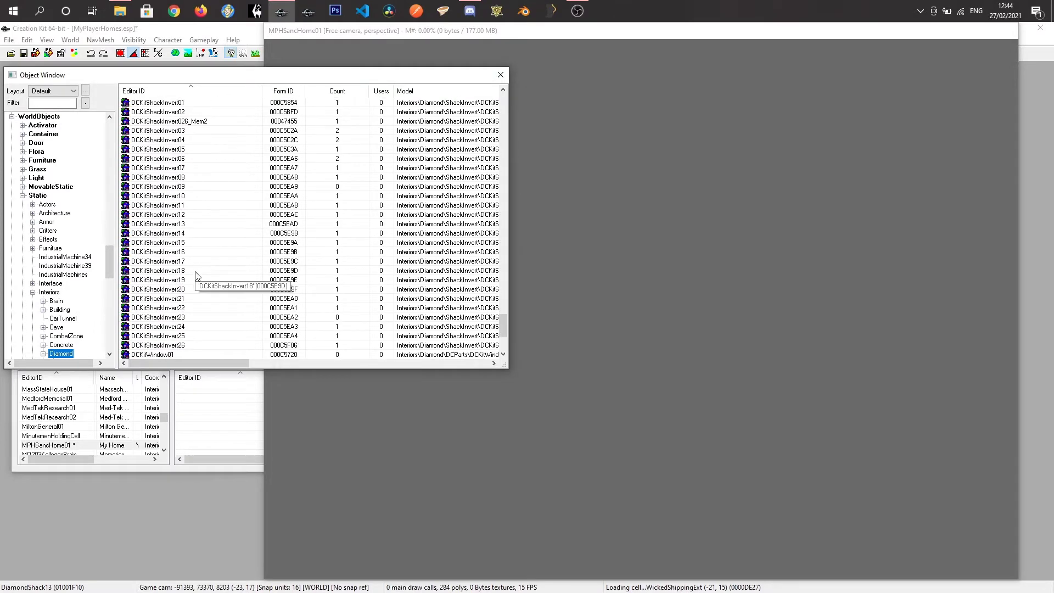
{"action": "right_click", "coordinate": [170, 225]}
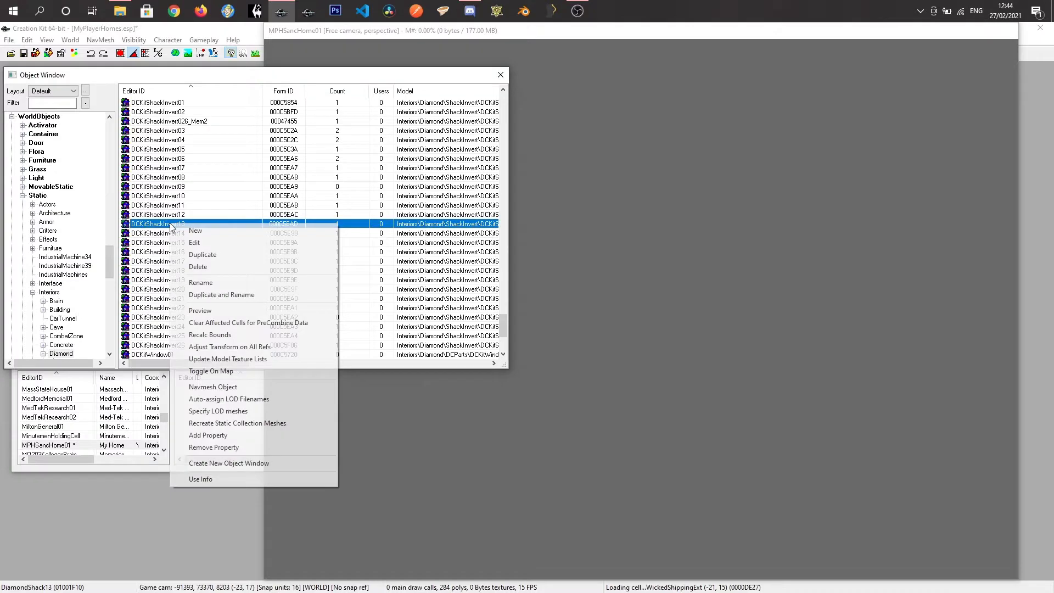
{"action": "left_click", "coordinate": [200, 310]}
{"action": "left_click_drag", "start_coordinate": [628, 325], "coordinate": [696, 341]}
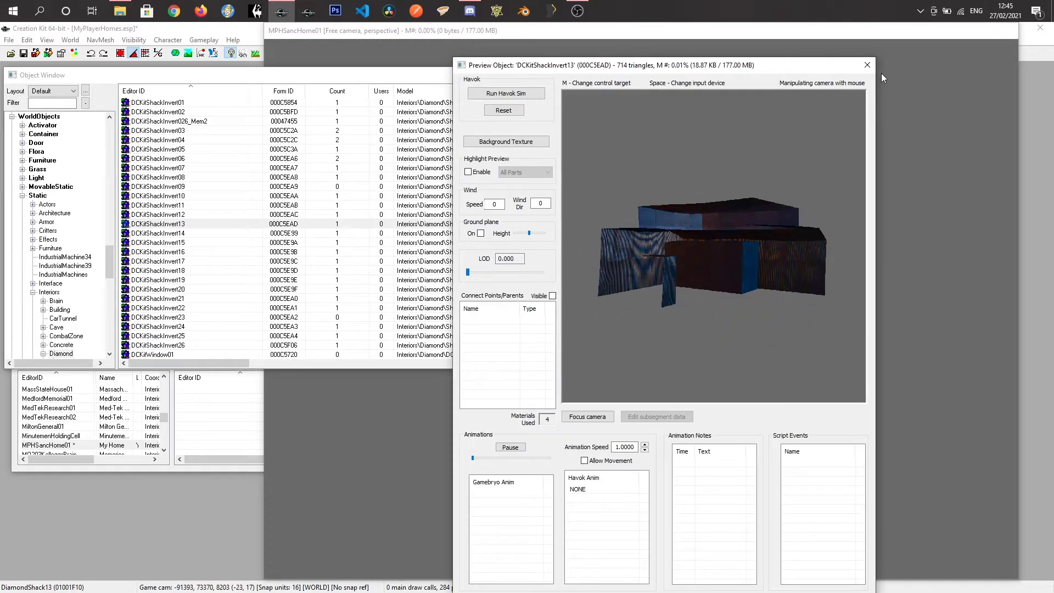
{"action": "left_click", "coordinate": [867, 65]}
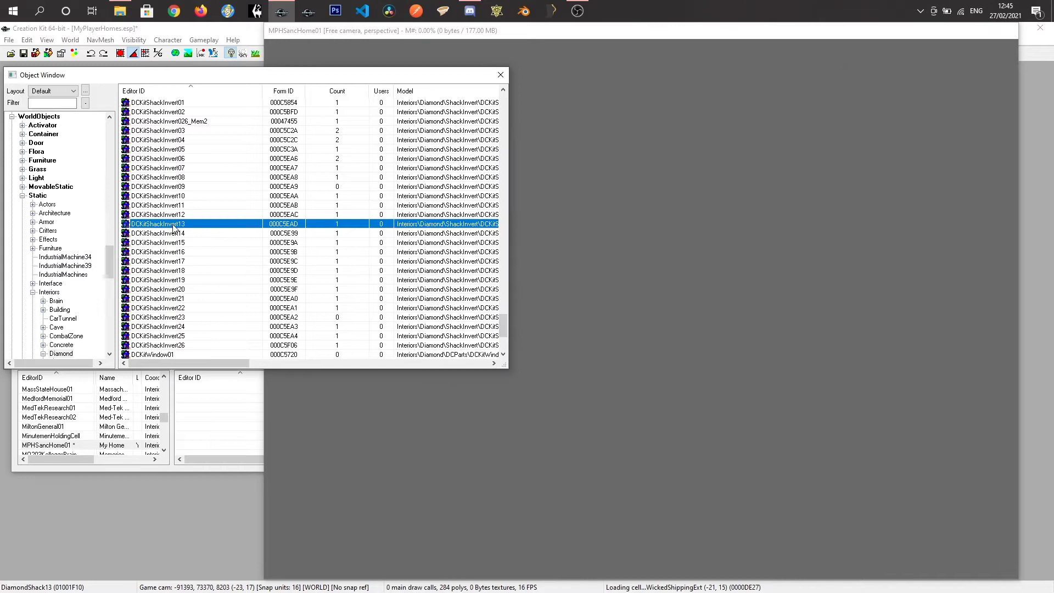
Step: Place the DCKitShackInvert13 shell in the MPHSancHome01 cell and inspect its walls, roof and open floor from several angles
{"action": "left_click_drag", "start_coordinate": [640, 344], "coordinate": [650, 359]}
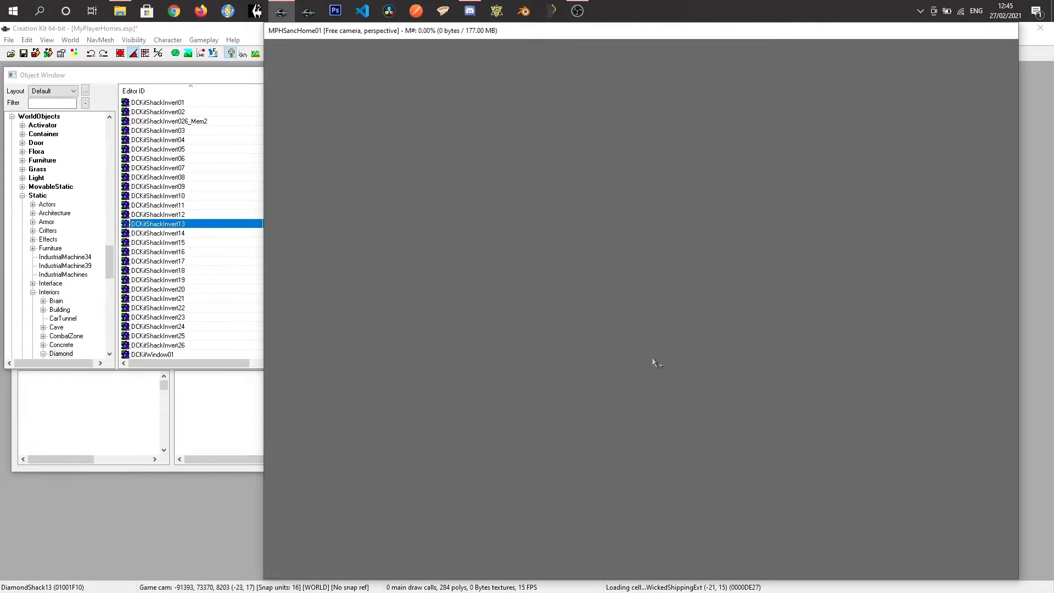
{"action": "middle_click_drag", "start_coordinate": [642, 334], "coordinate": [673, 319], "text": "shift"}
{"action": "scroll", "coordinate": [673, 320], "scroll_direction": "up", "scroll_amount": 8}
{"action": "scroll", "coordinate": [673, 320], "scroll_direction": "up", "scroll_amount": 5}
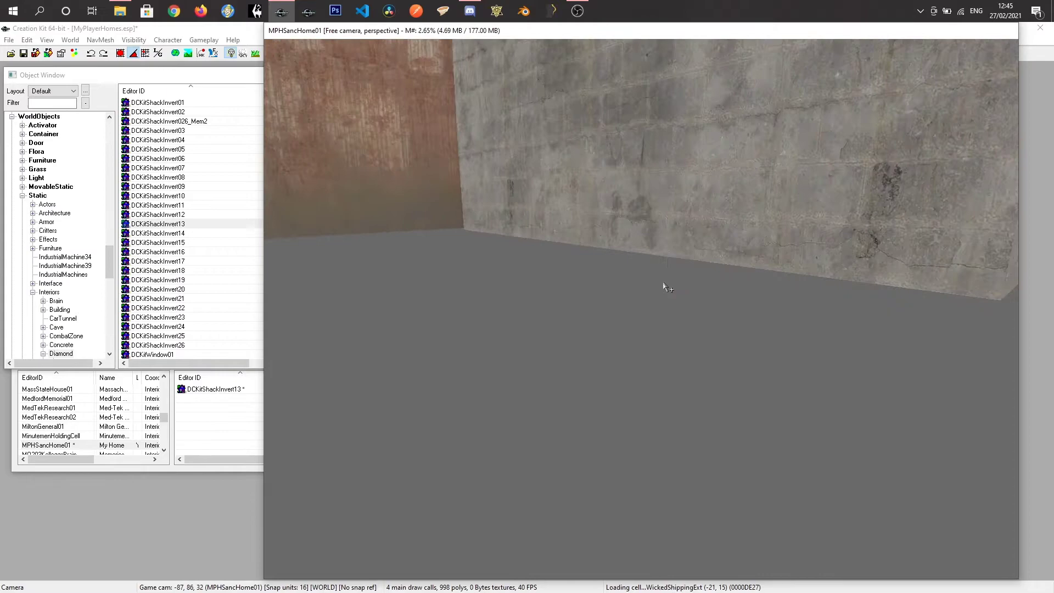
{"action": "middle_click_drag", "start_coordinate": [641, 261], "coordinate": [535, 297]}
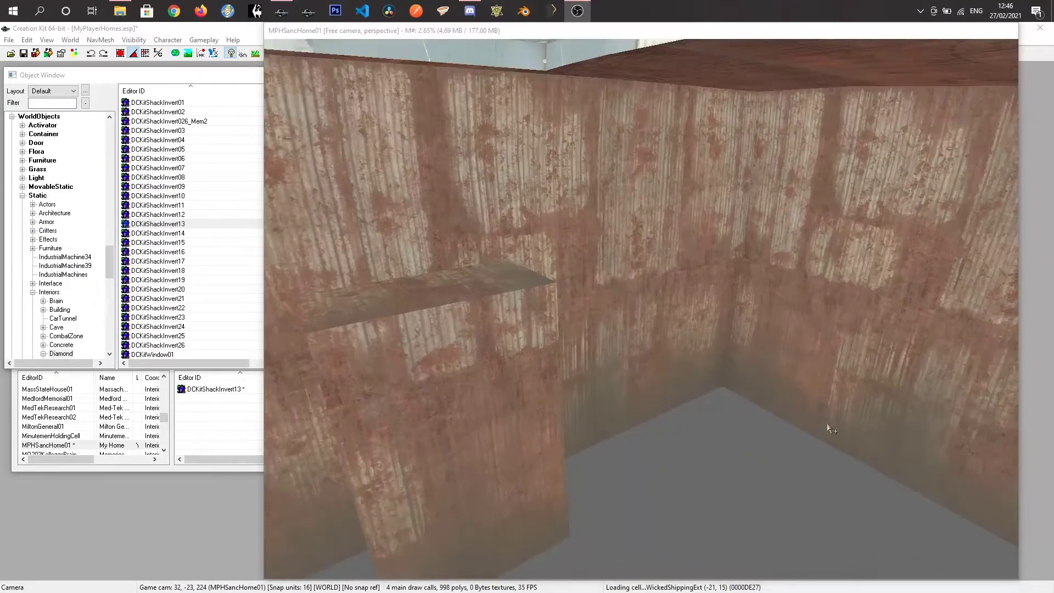
{"action": "mouse_move", "coordinate": [691, 422]}
{"action": "middle_mouse_down", "text": "shift"}
{"action": "mouse_move", "coordinate": [671, 418]}
{"action": "mouse_move", "coordinate": [685, 428]}
{"action": "mouse_move", "coordinate": [688, 405]}
{"action": "mouse_move", "coordinate": [694, 417]}
{"action": "middle_mouse_up", "text": "shift"}
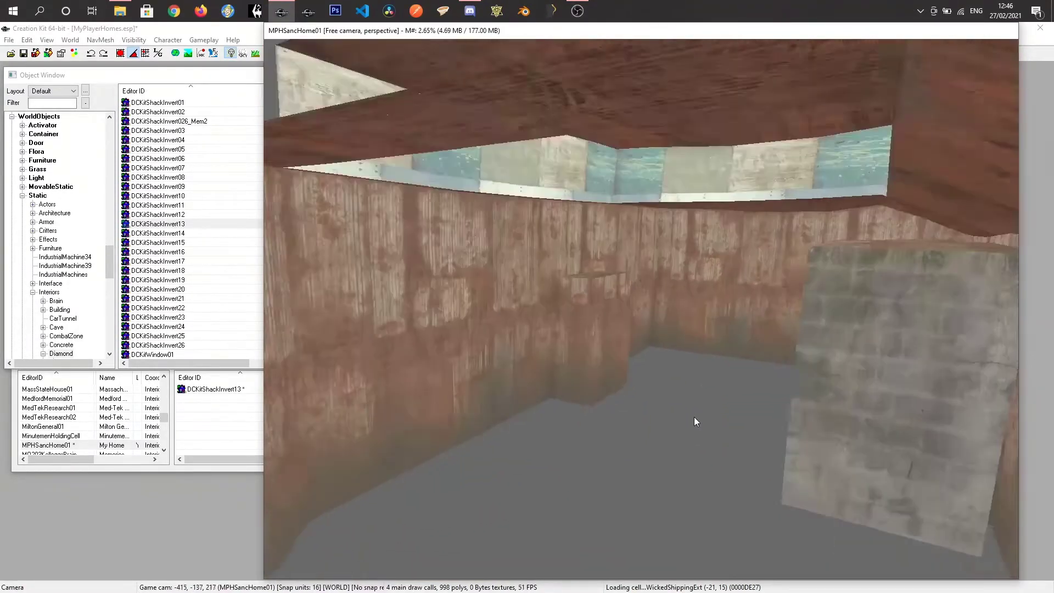
{"action": "scroll", "coordinate": [694, 417], "scroll_direction": "down", "scroll_amount": 5}
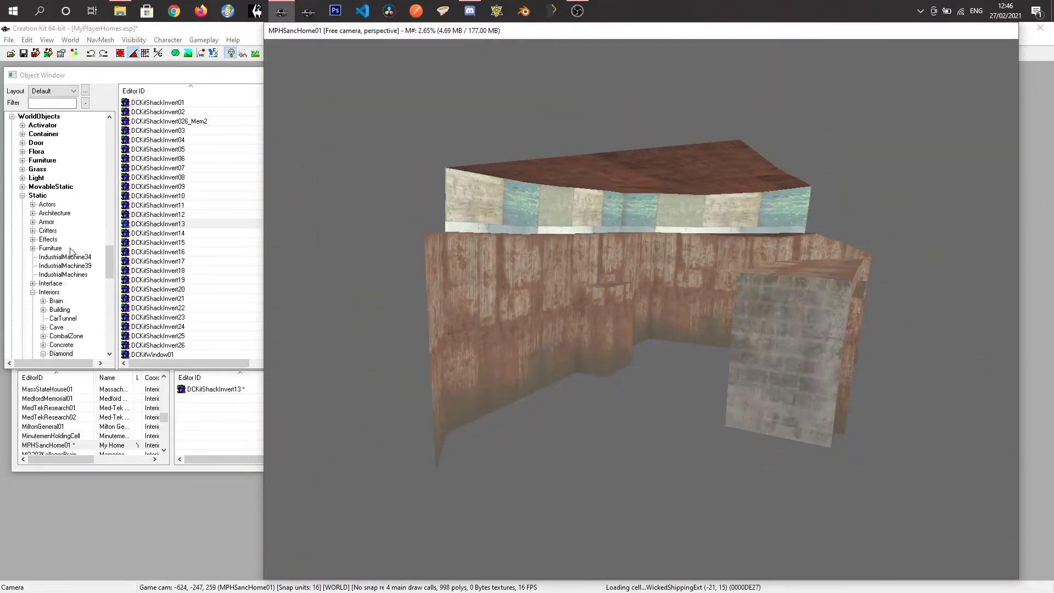
Step: Filter the Diamond interior statics by "ground" and place a DCKitMudGround01 tile inside the shack shell
{"action": "left_click", "coordinate": [43, 103]}
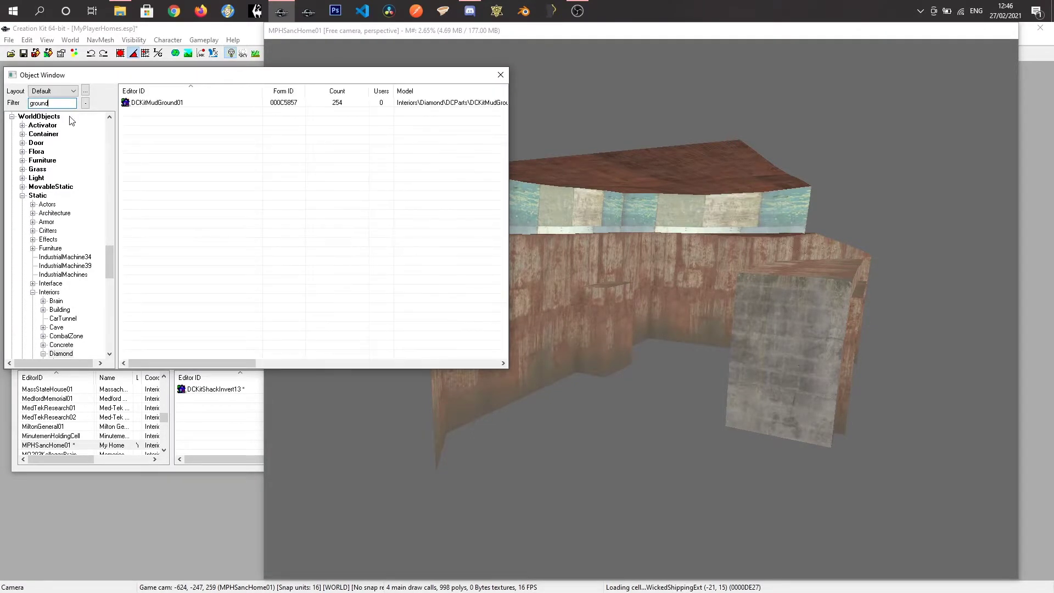
{"action": "left_click", "coordinate": [156, 103]}
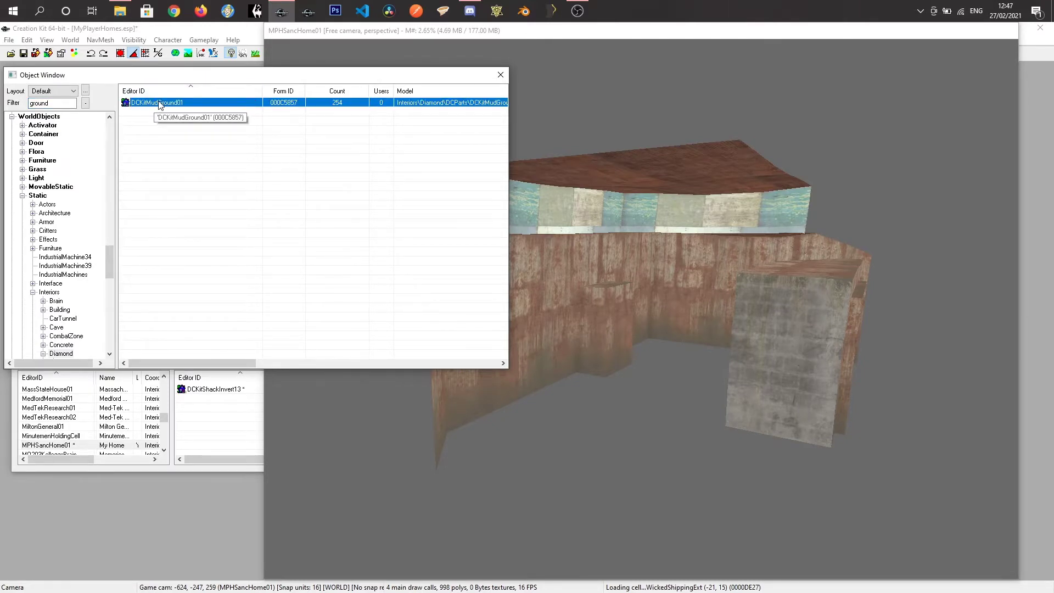
{"action": "left_click_drag", "start_coordinate": [158, 104], "coordinate": [675, 418]}
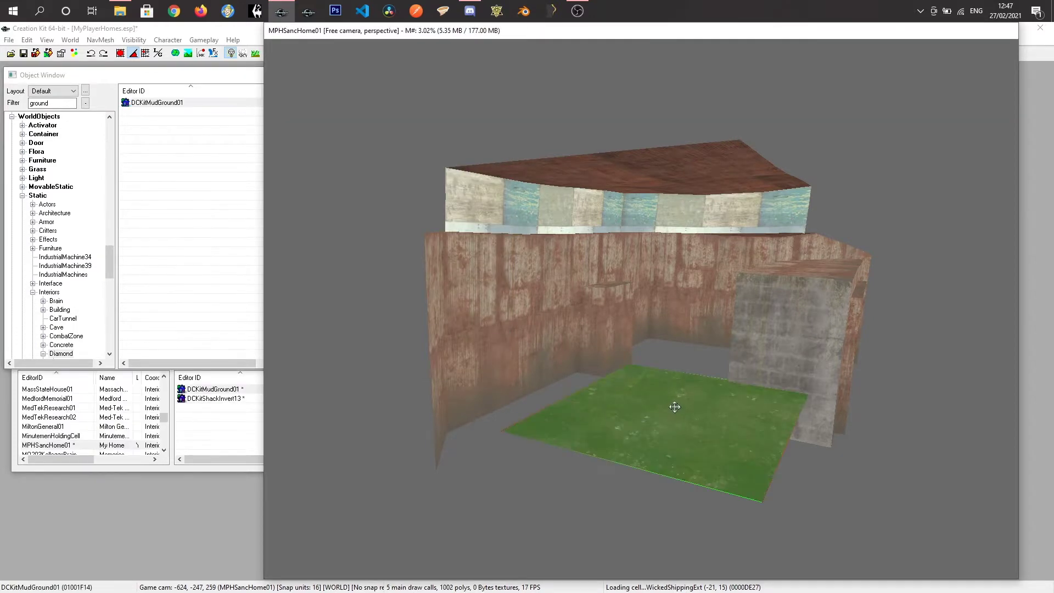
{"action": "scroll", "coordinate": [637, 406], "scroll_direction": "up", "scroll_amount": 3}
{"action": "scroll", "coordinate": [648, 417], "scroll_direction": "down", "scroll_amount": 3}
Step: Set the mud ground tile's X, Y and Z position to 0
{"action": "double_click", "coordinate": [667, 431]}
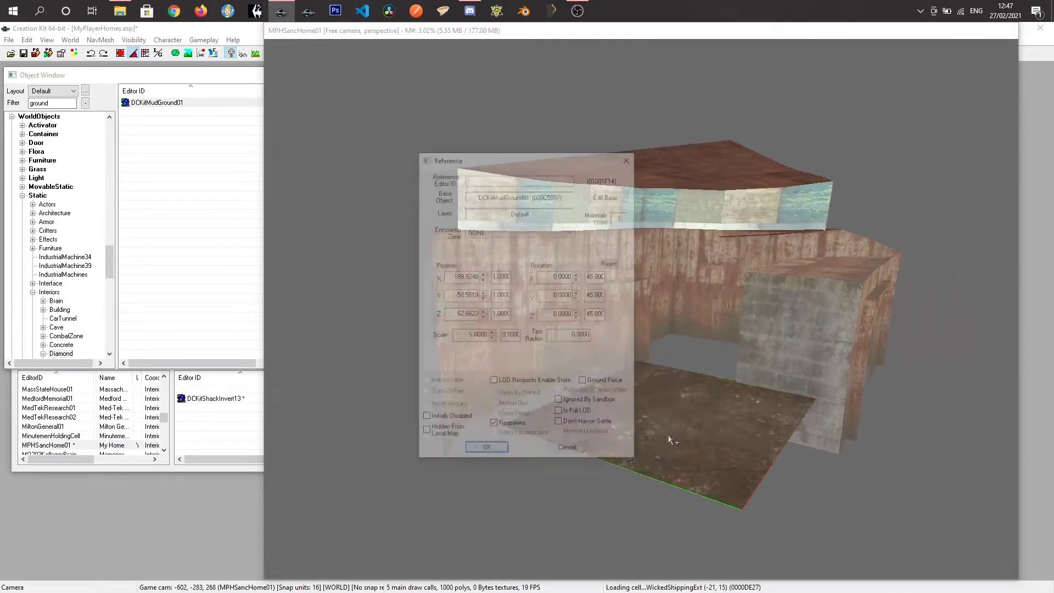
{"action": "left_click_drag", "start_coordinate": [449, 277], "coordinate": [505, 277]}
{"action": "type", "text": "0"}
{"action": "key", "text": "Tab"}
{"action": "key", "text": "Tab"}
{"action": "type", "text": "0"}
{"action": "key", "text": "Tab"}
{"action": "type", "text": "0"}
{"action": "key", "text": "Tab"}
{"action": "type", "text": "0"}
{"action": "key", "text": "Tab"}
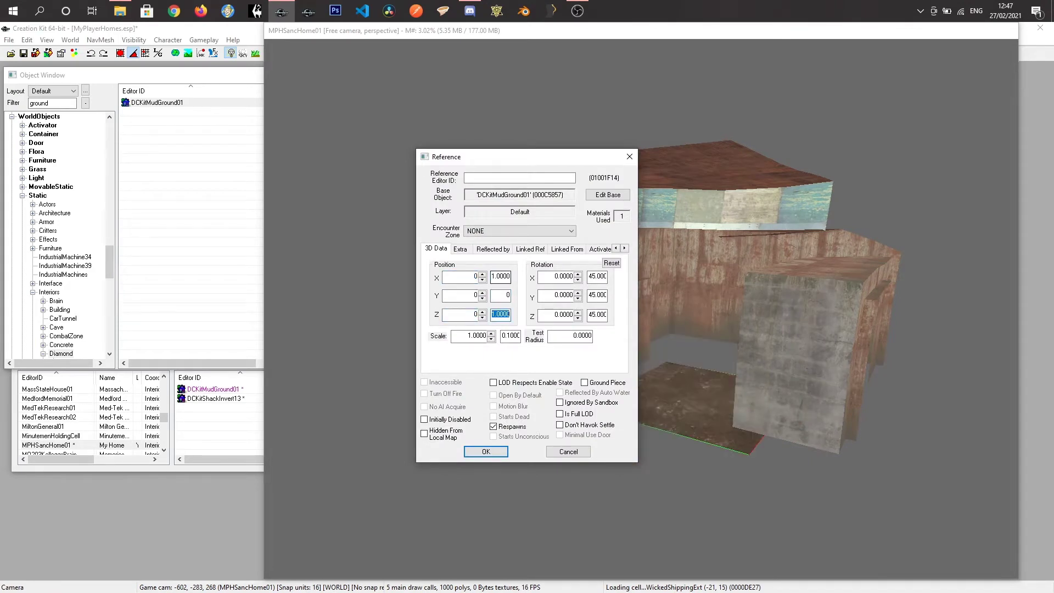
{"action": "left_click", "coordinate": [486, 452]}
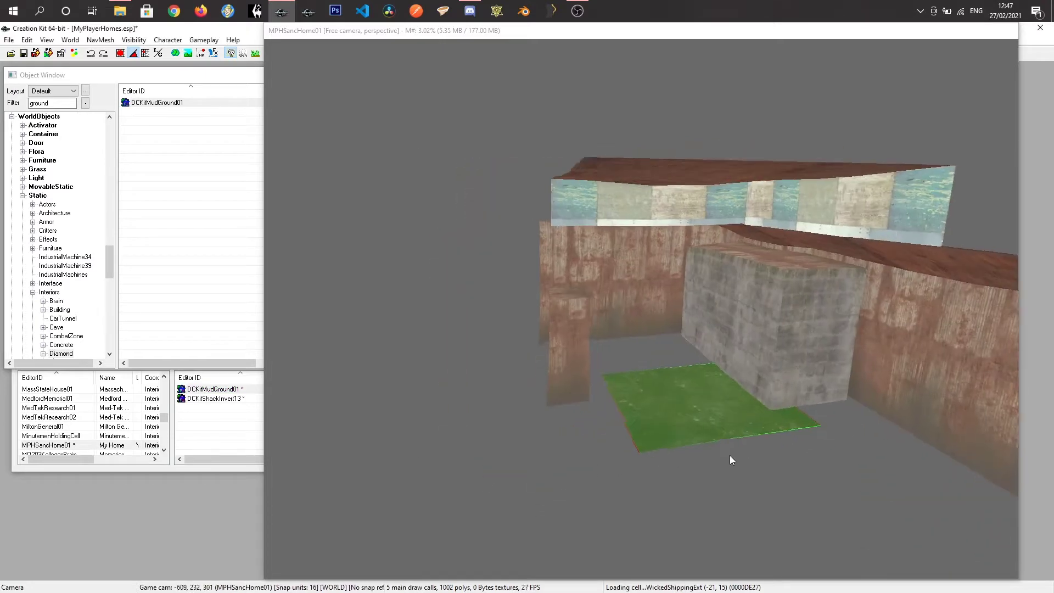
Step: Duplicate the mud ground tile, turn on grid snapping and align the copy edge to edge in front of the original
{"action": "middle_click_drag", "start_coordinate": [730, 456], "coordinate": [726, 462], "text": "shift"}
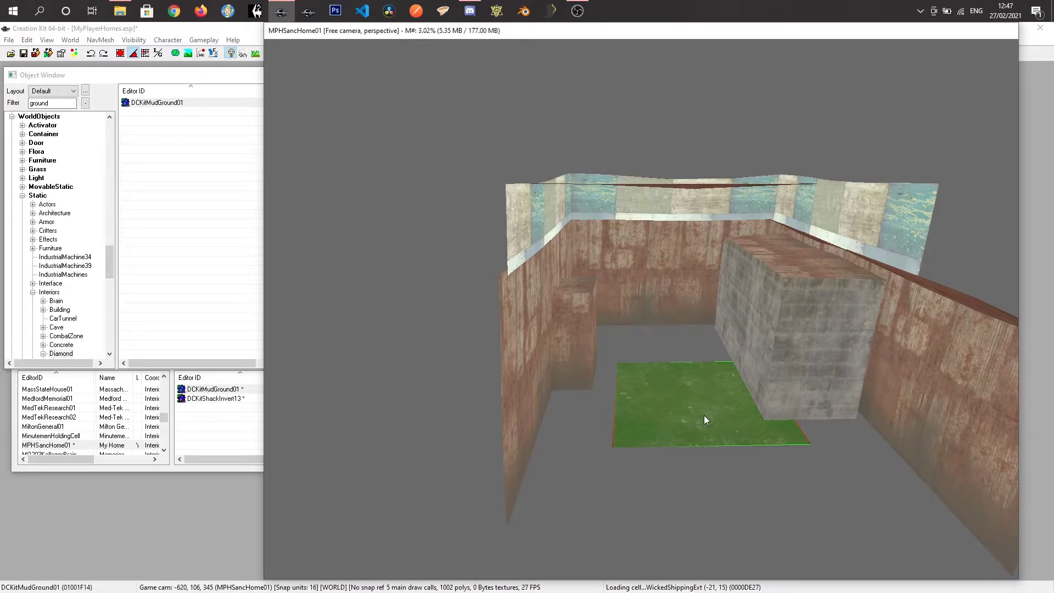
{"action": "key", "text": "ctrl+d"}
{"action": "left_click_drag", "start_coordinate": [705, 420], "coordinate": [711, 506]}
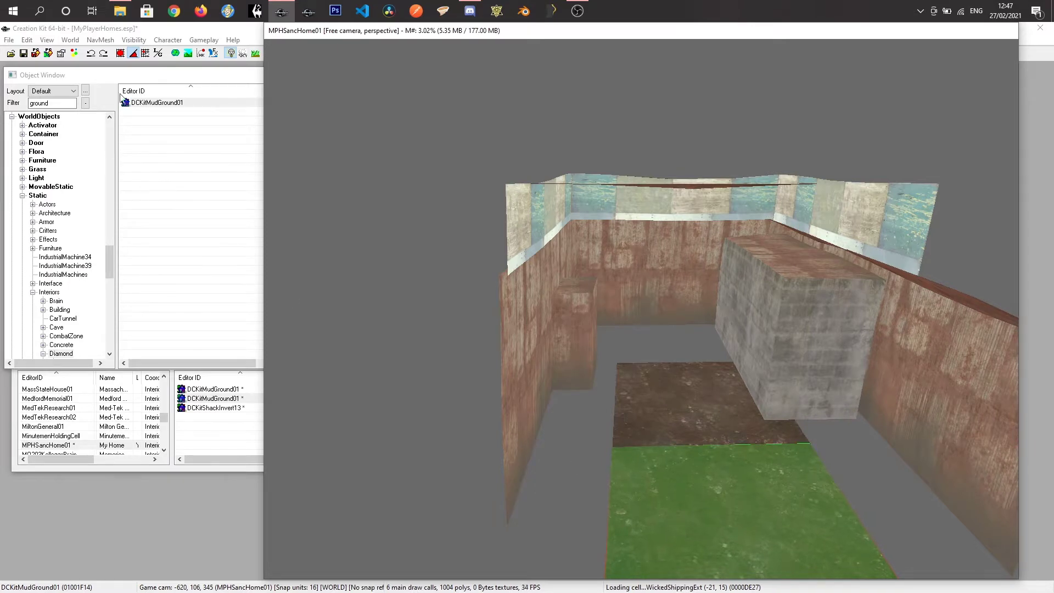
{"action": "left_click", "coordinate": [121, 55]}
{"action": "mouse_move", "coordinate": [699, 501]}
{"action": "left_mouse_down"}
{"action": "mouse_move", "coordinate": [701, 514]}
{"action": "mouse_move", "coordinate": [700, 503]}
{"action": "left_mouse_up"}
Step: Duplicate both mud ground tiles together and align the copies alongside them, under the concrete block, to form a two-by-two floor
{"action": "middle_click_drag", "start_coordinate": [813, 503], "coordinate": [788, 502], "text": "shift"}
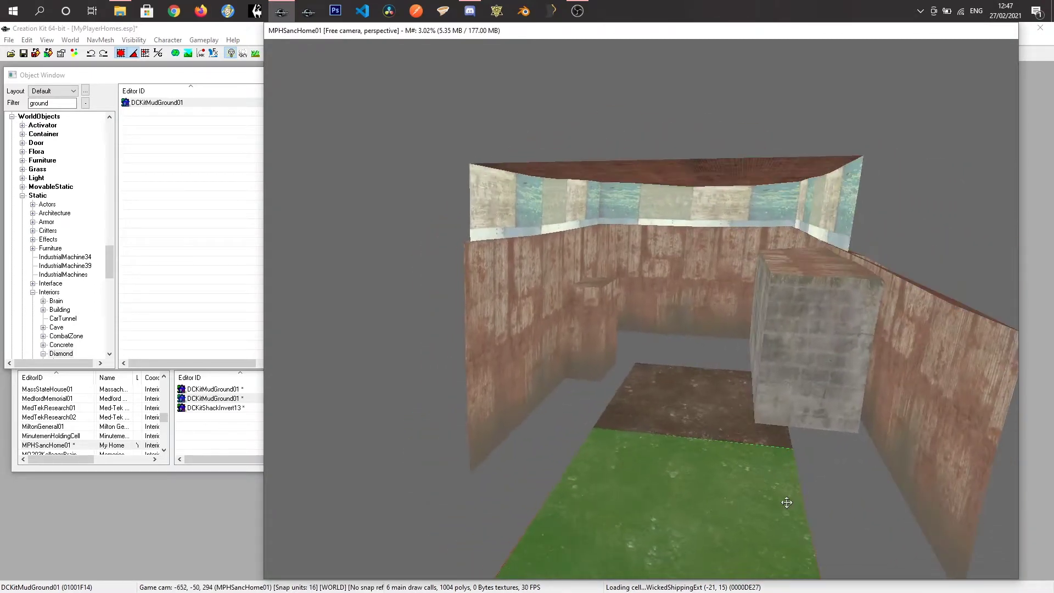
{"action": "left_click", "coordinate": [691, 421], "text": "ctrl"}
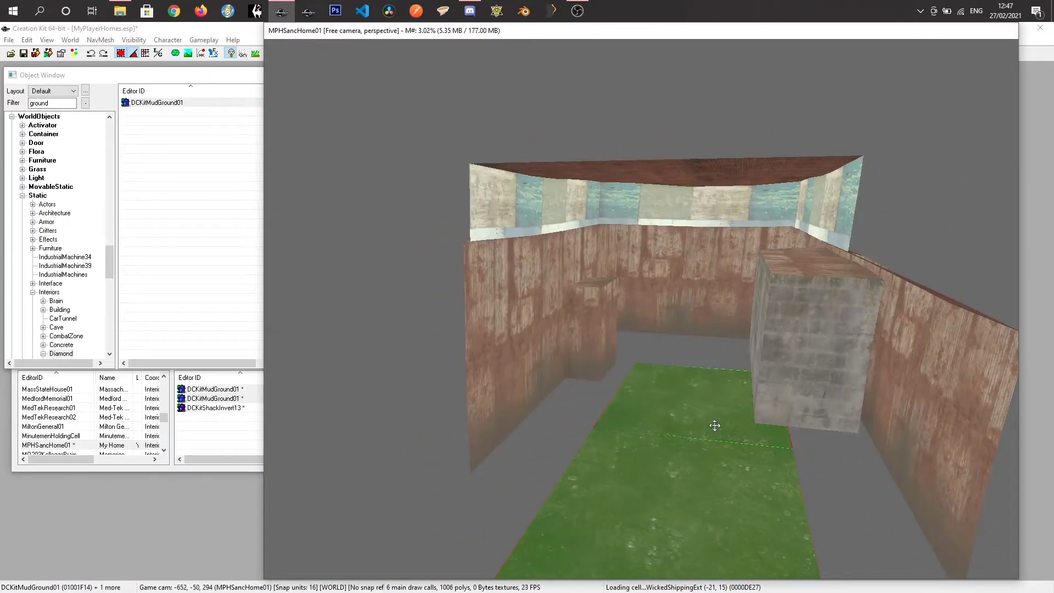
{"action": "left_click", "coordinate": [675, 471], "text": "ctrl"}
{"action": "left_click", "coordinate": [655, 502], "text": "ctrl"}
{"action": "left_click", "coordinate": [674, 420], "text": "ctrl"}
{"action": "left_click", "coordinate": [676, 418], "text": "ctrl"}
{"action": "key", "text": "ctrl+d"}
{"action": "left_click_drag", "start_coordinate": [676, 418], "coordinate": [863, 437]}
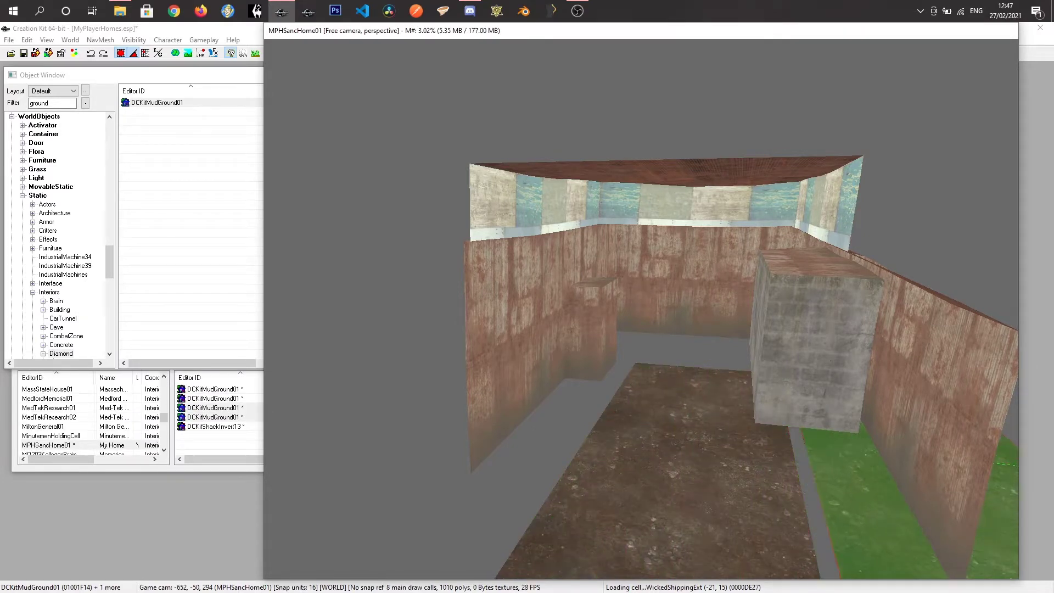
{"action": "scroll", "coordinate": [867, 447], "scroll_direction": "down", "scroll_amount": 4}
{"action": "middle_click_drag", "start_coordinate": [851, 455], "coordinate": [795, 472], "text": "shift"}
{"action": "left_click_drag", "start_coordinate": [778, 511], "coordinate": [768, 515]}
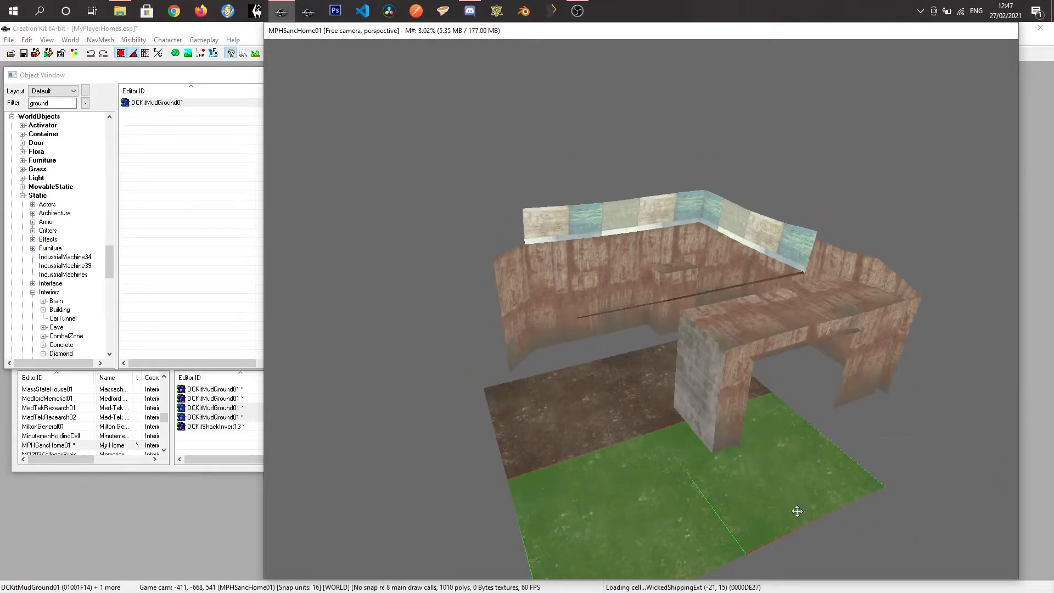
Step: Duplicate all four mud ground tiles and align the copies against the opposite side of the floor, under the rusty wall
{"action": "middle_click_drag", "start_coordinate": [797, 511], "coordinate": [847, 509], "text": "shift"}
{"action": "left_click", "coordinate": [738, 503], "text": "ctrl"}
{"action": "left_click", "coordinate": [680, 388], "text": "ctrl"}
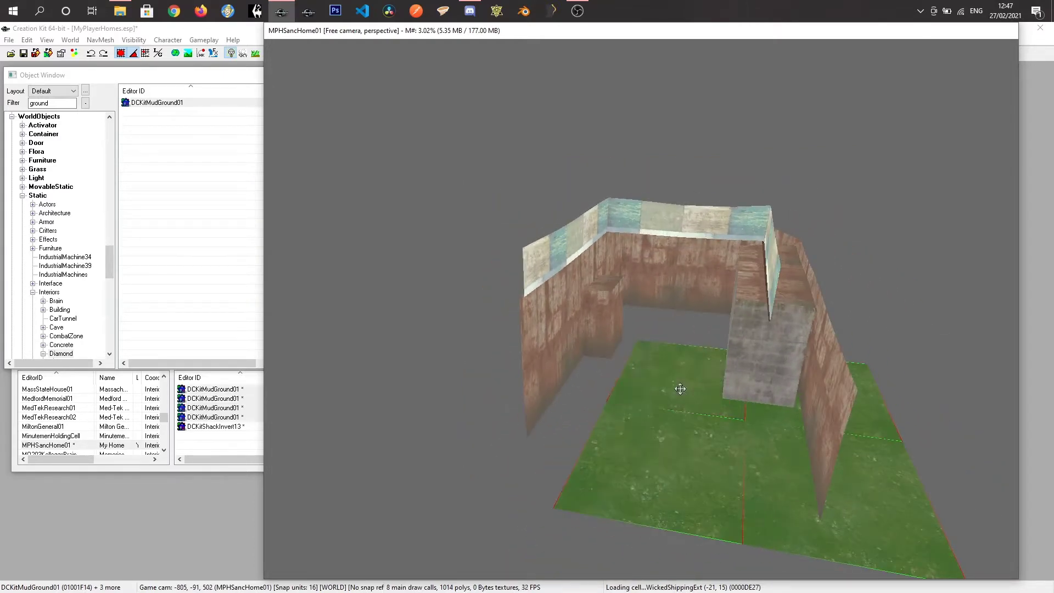
{"action": "key", "text": "ctrl+d"}
{"action": "left_click_drag", "start_coordinate": [680, 388], "coordinate": [448, 351]}
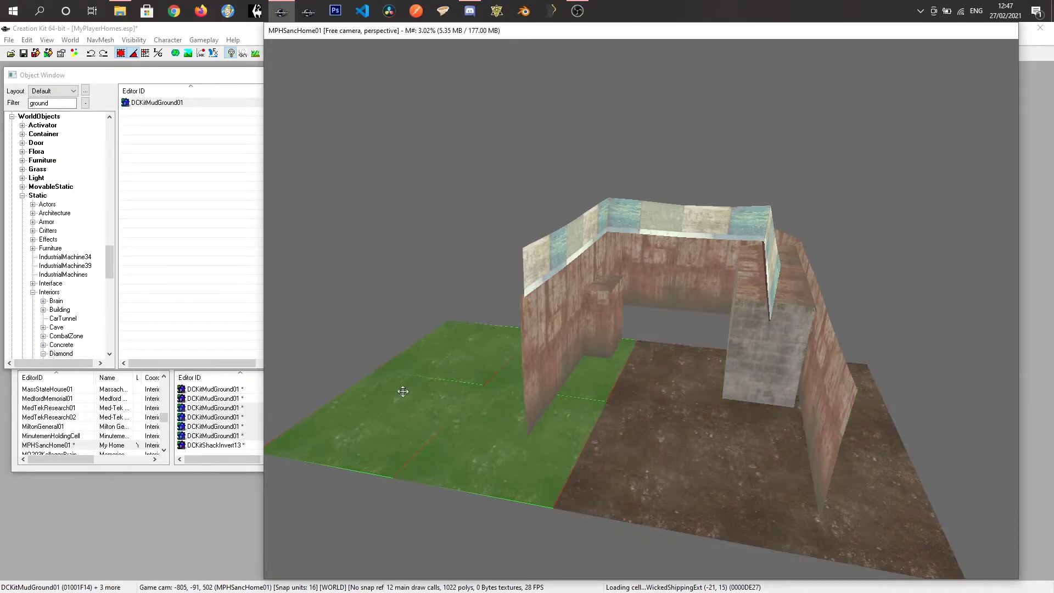
Step: Rotate the two outermost mud ground tiles a quarter turn and move them to the uncovered floor at the far end
{"action": "mouse_move", "coordinate": [486, 399]}
{"action": "middle_mouse_down", "text": "shift"}
{"action": "mouse_move", "coordinate": [537, 398]}
{"action": "mouse_move", "coordinate": [489, 403]}
{"action": "mouse_move", "coordinate": [499, 406]}
{"action": "middle_mouse_up", "text": "shift"}
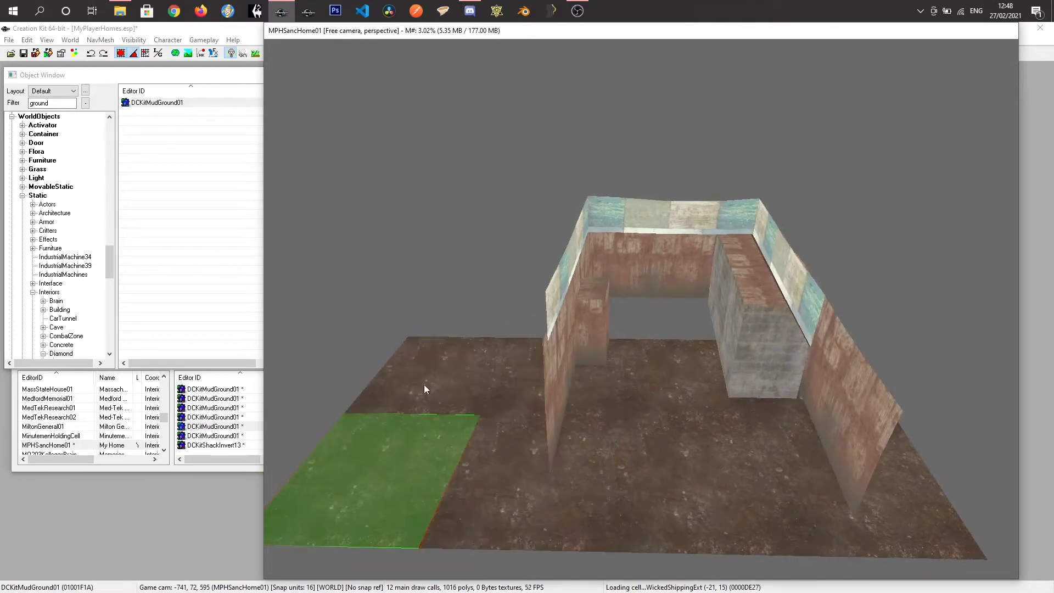
{"action": "left_click", "coordinate": [424, 387], "text": "ctrl"}
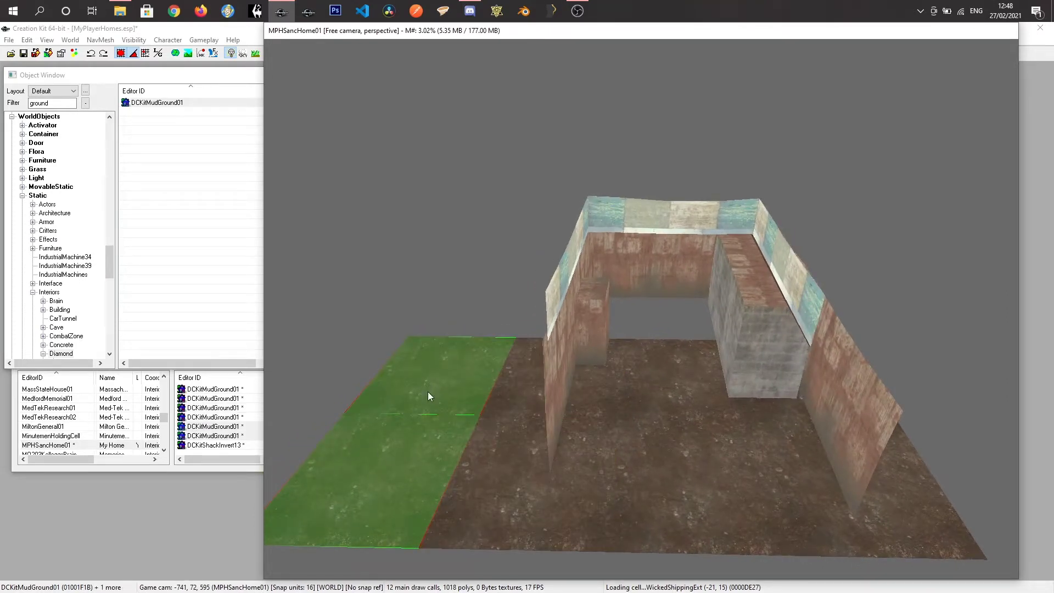
{"action": "right_click_drag", "start_coordinate": [427, 391], "coordinate": [494, 392]}
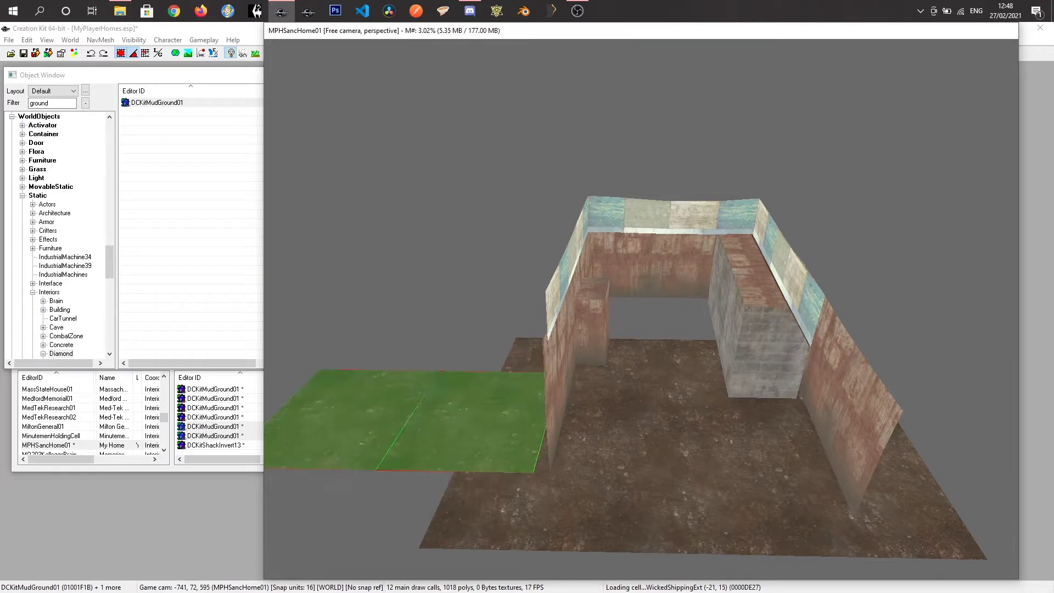
{"action": "left_click_drag", "start_coordinate": [392, 423], "coordinate": [620, 317]}
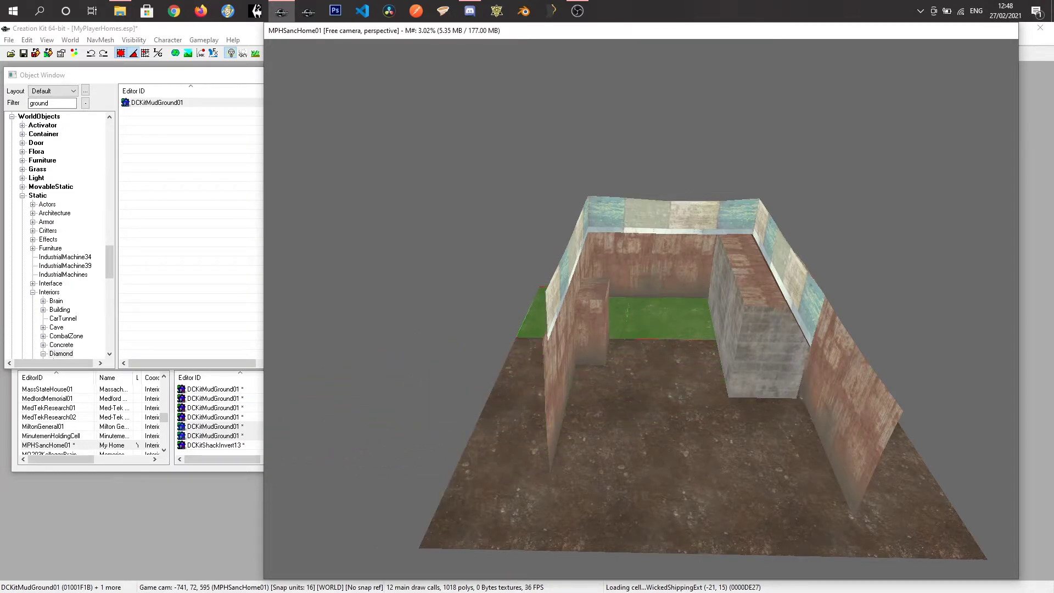
Step: Duplicate a mud ground tile beside the concrete block and move the copy into the remaining floor gap at the shell's far corner
{"action": "middle_click_drag", "start_coordinate": [624, 315], "coordinate": [595, 303], "text": "shift"}
{"action": "left_click", "coordinate": [793, 504]}
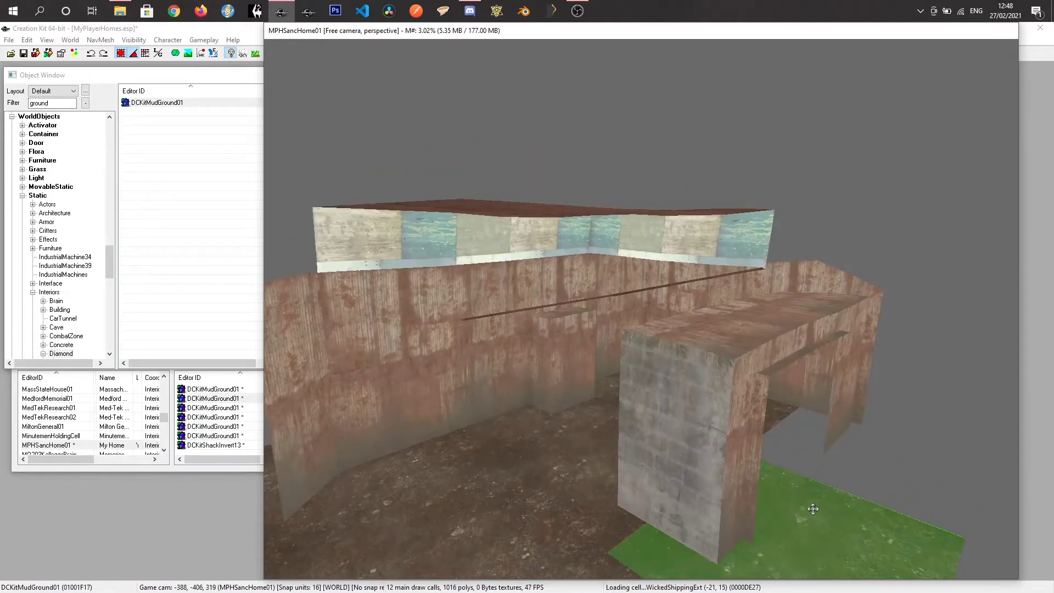
{"action": "middle_click_drag", "start_coordinate": [801, 509], "coordinate": [763, 513], "text": "shift"}
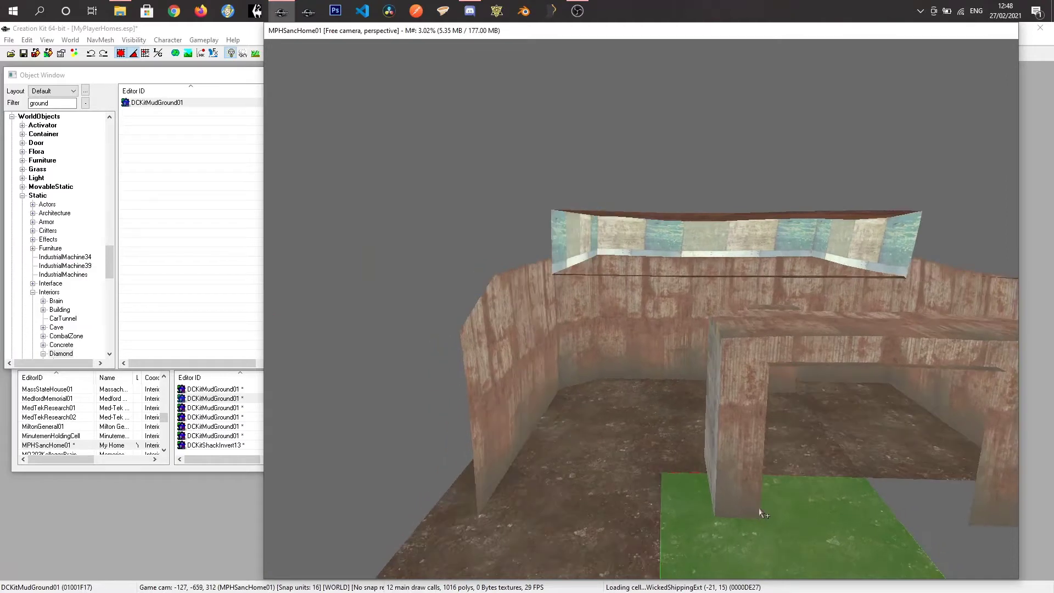
{"action": "left_click_drag", "start_coordinate": [760, 512], "coordinate": [927, 500]}
{"action": "middle_click_drag", "start_coordinate": [934, 505], "coordinate": [1040, 512], "text": "shift"}
{"action": "scroll", "coordinate": [934, 499], "scroll_direction": "down", "scroll_amount": 6}
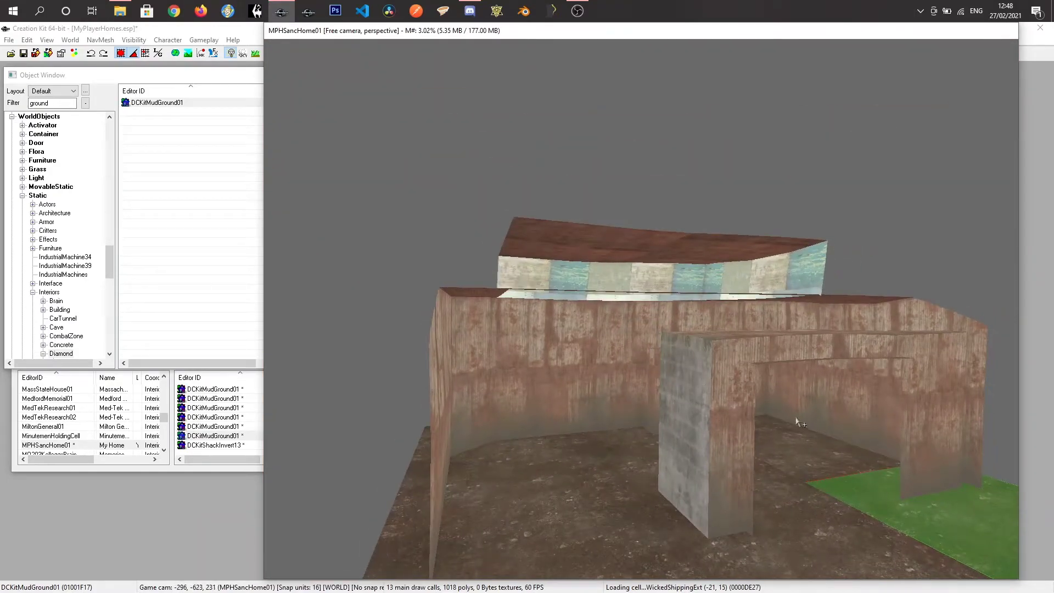
{"action": "middle_click_drag", "start_coordinate": [816, 494], "coordinate": [647, 425], "text": "shift"}
{"action": "scroll", "coordinate": [644, 424], "scroll_direction": "down", "scroll_amount": 5}
{"action": "scroll", "coordinate": [648, 424], "scroll_direction": "up", "scroll_amount": 2}
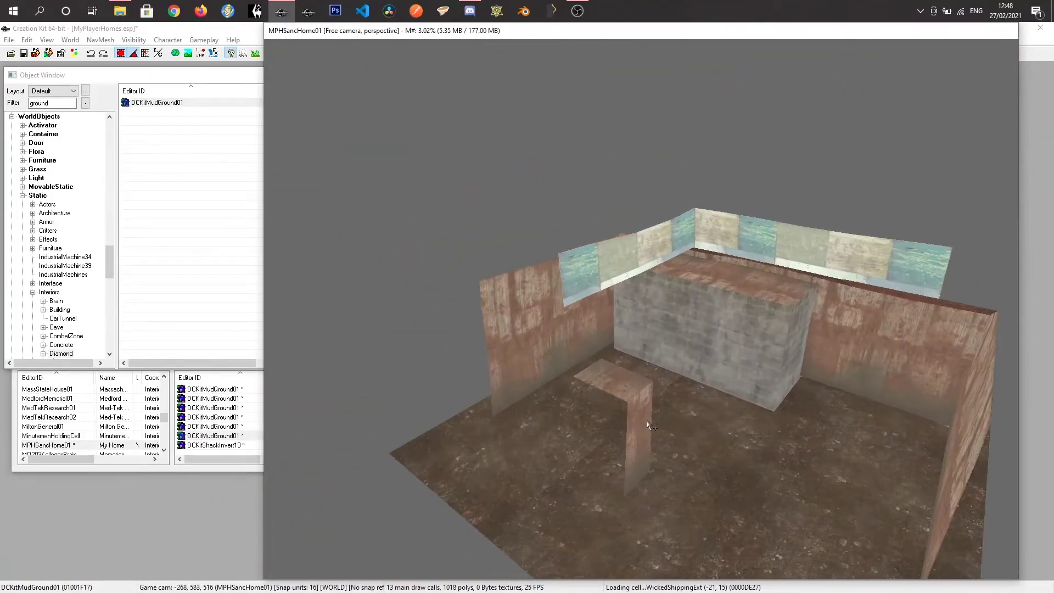
Step: Filter the Diamond interior statics by "door" and place the DCKitMetallBeamDoor01 frame inside the shack near the wall recess
{"action": "middle_click_drag", "start_coordinate": [721, 432], "coordinate": [663, 419], "text": "shift"}
{"action": "scroll", "coordinate": [664, 419], "scroll_direction": "up", "scroll_amount": 6}
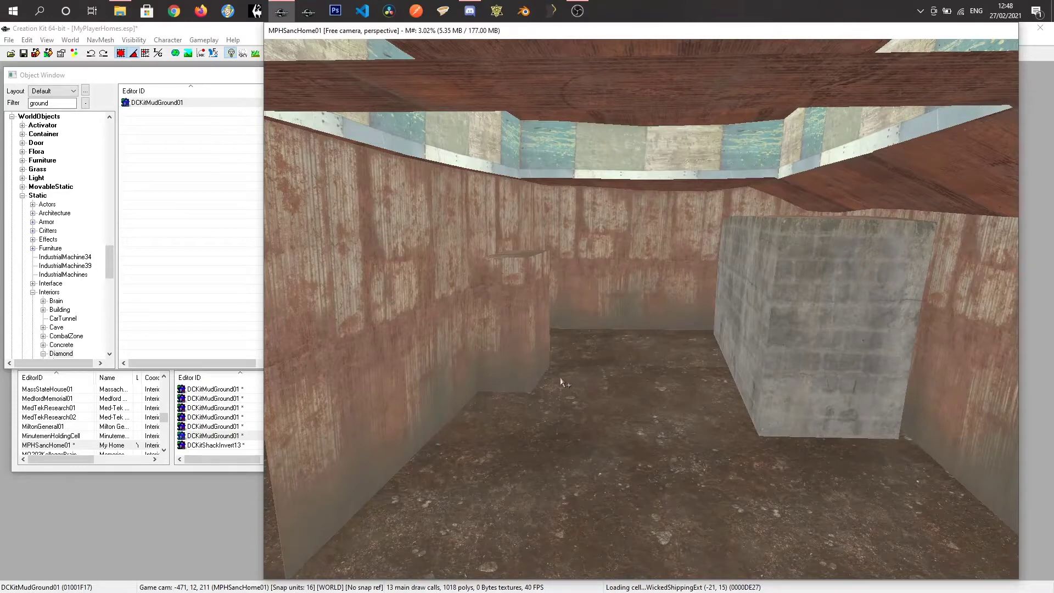
{"action": "left_click", "coordinate": [92, 74]}
{"action": "double_click", "coordinate": [41, 103]}
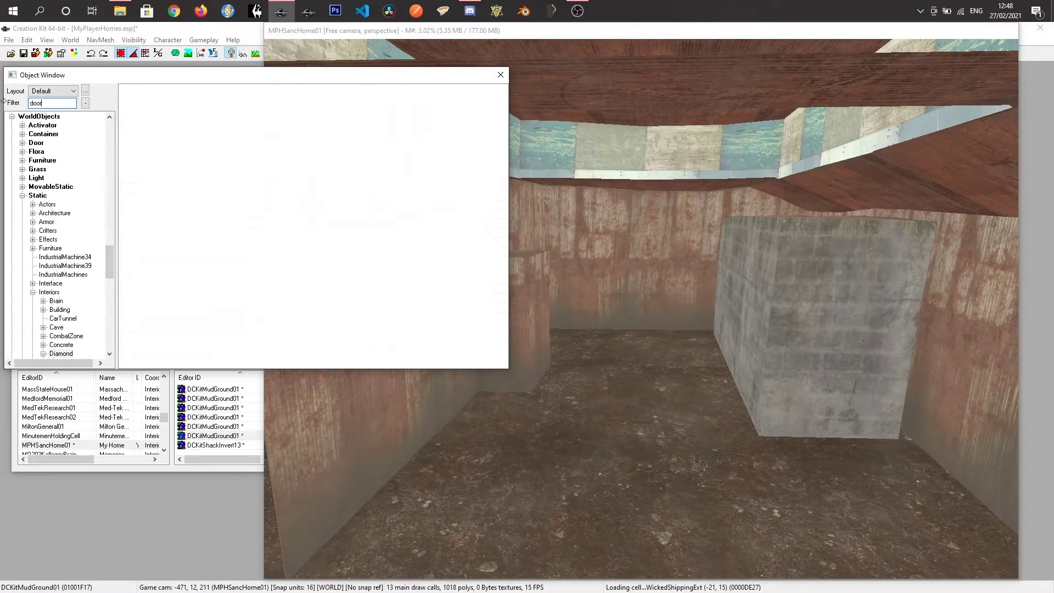
{"action": "left_click", "coordinate": [166, 103]}
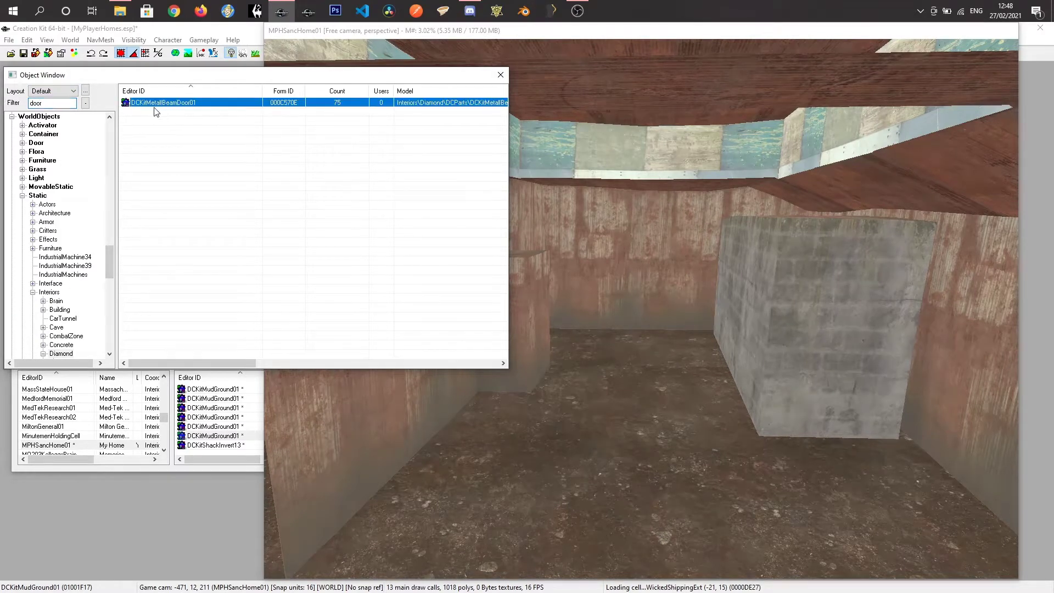
{"action": "left_click_drag", "start_coordinate": [506, 363], "coordinate": [608, 387]}
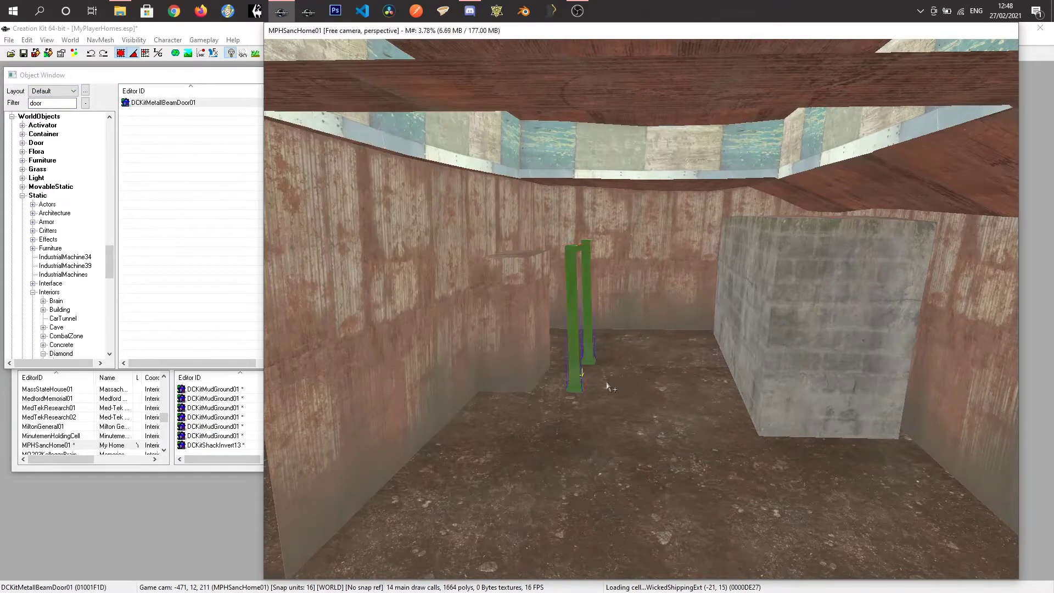
{"action": "left_click_drag", "start_coordinate": [572, 345], "coordinate": [532, 346]}
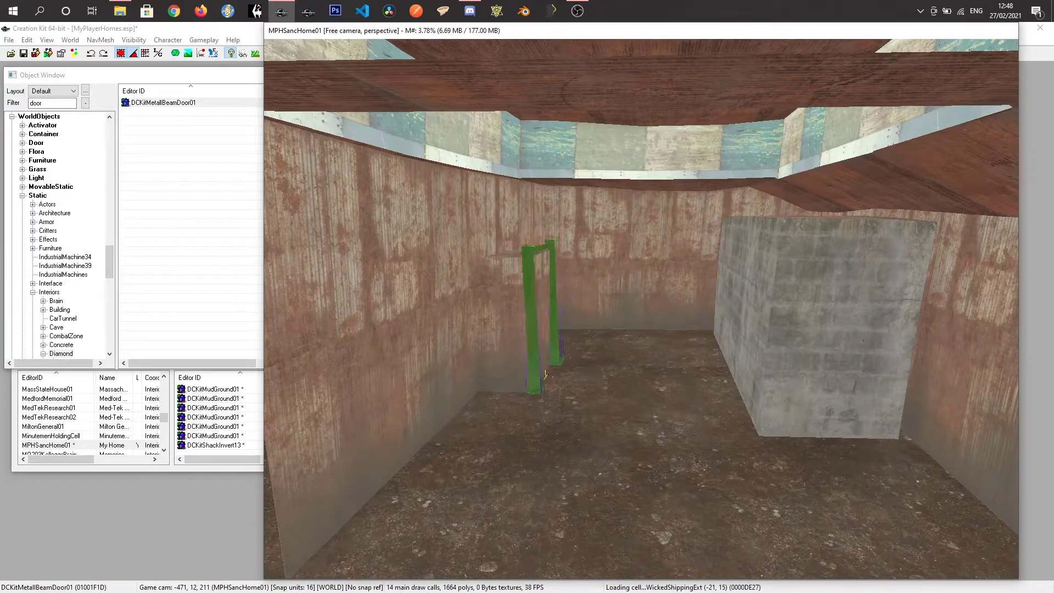
{"action": "middle_click_drag", "start_coordinate": [517, 344], "coordinate": [391, 341], "text": "shift"}
{"action": "scroll", "coordinate": [492, 347], "scroll_direction": "up", "scroll_amount": 3}
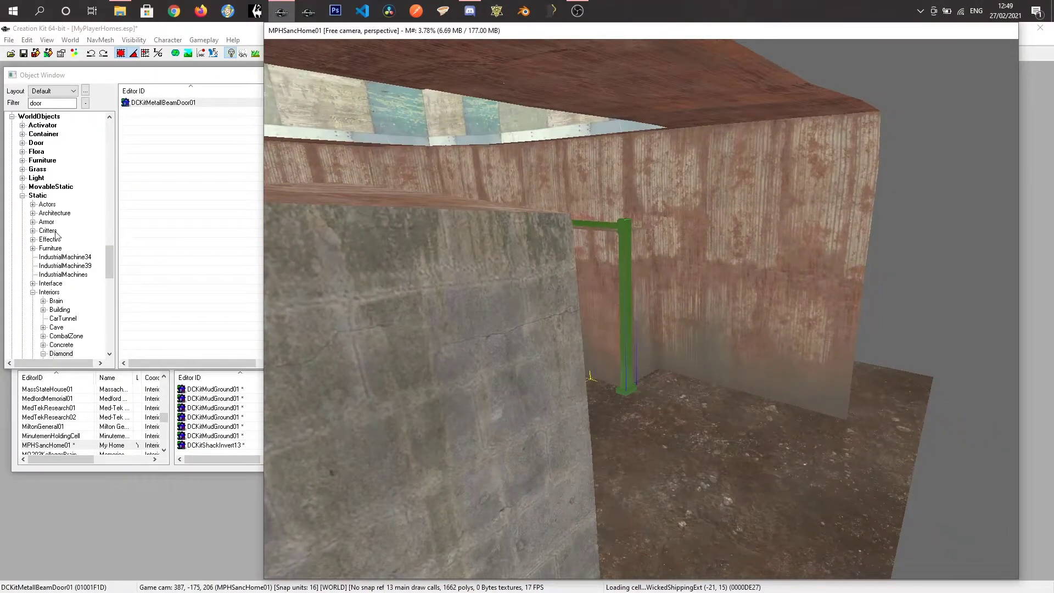
Step: List the objects in the Door category of WorldObjects, keeping the "door" filter
{"action": "scroll", "coordinate": [56, 235], "scroll_direction": "down", "scroll_amount": 15}
{"action": "scroll", "coordinate": [68, 299], "scroll_direction": "up", "scroll_amount": 15}
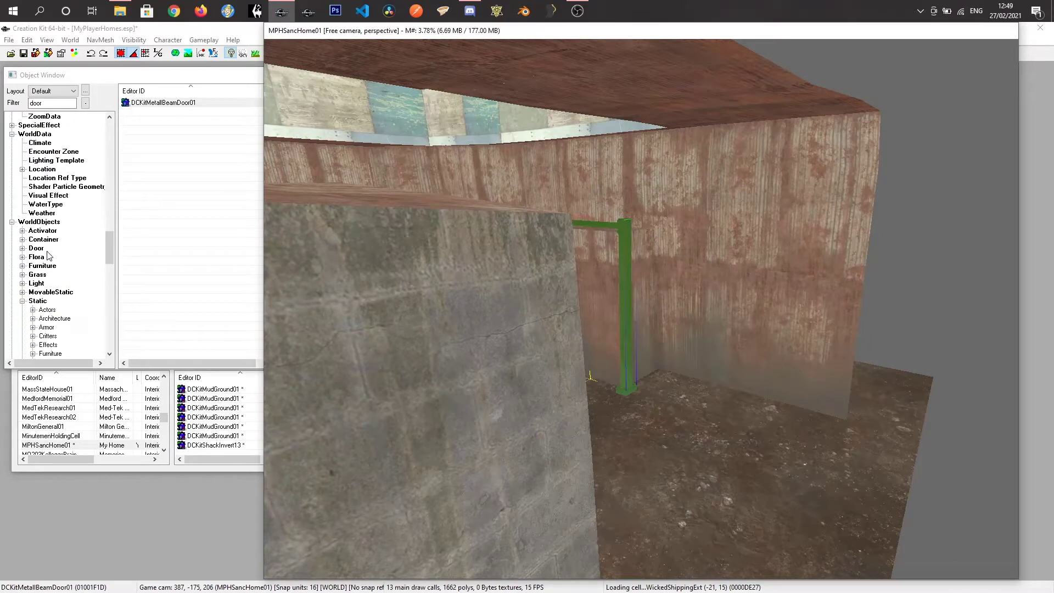
{"action": "left_click", "coordinate": [37, 248]}
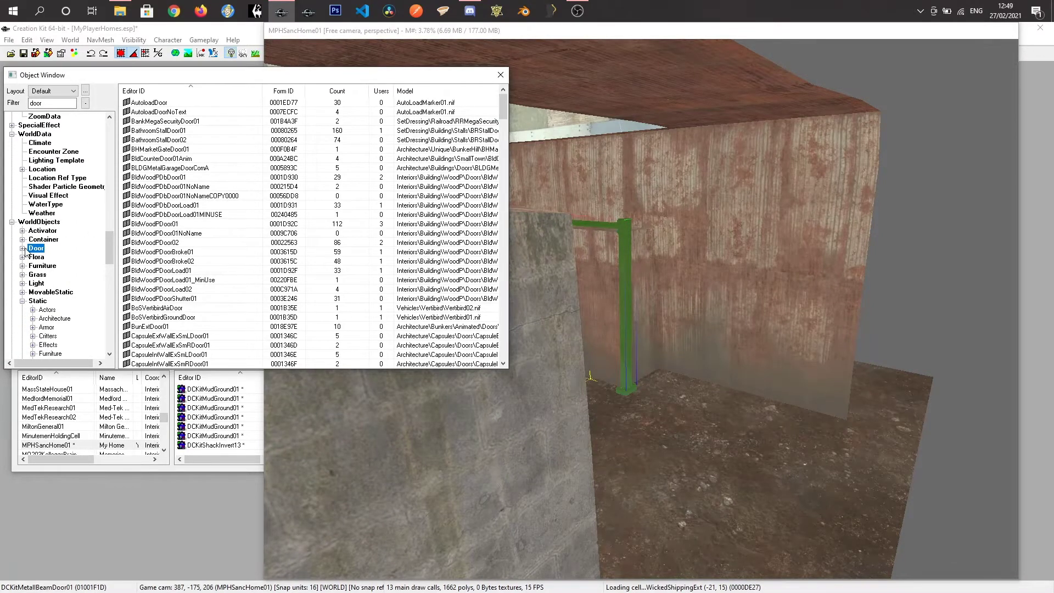
Step: Filter the Door objects by "diam" and examine the DiamondDoor01 model in a preview
{"action": "left_click", "coordinate": [23, 248]}
{"action": "left_click", "coordinate": [50, 101]}
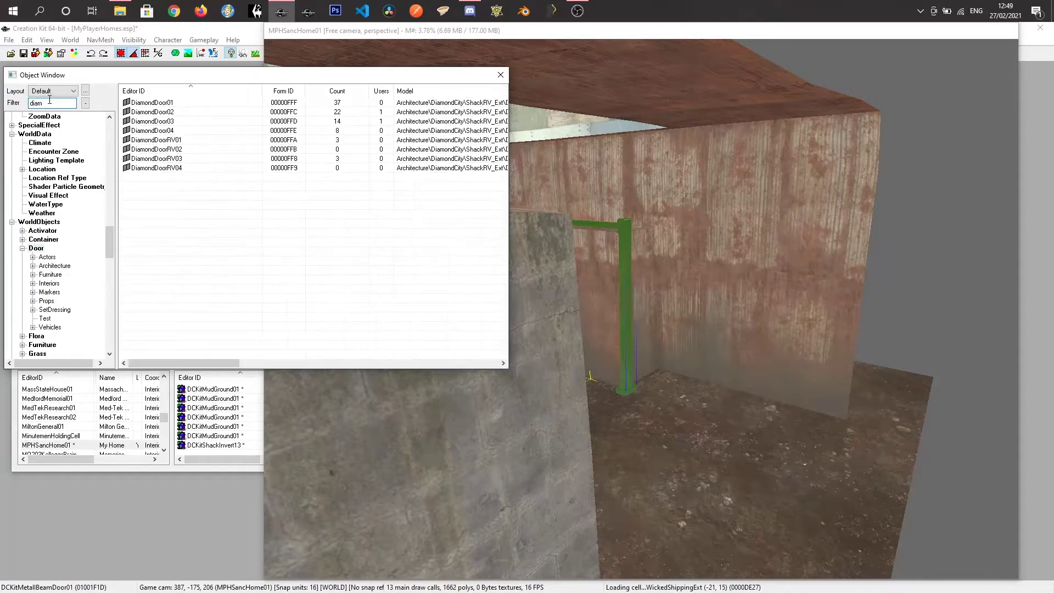
{"action": "right_click", "coordinate": [169, 104]}
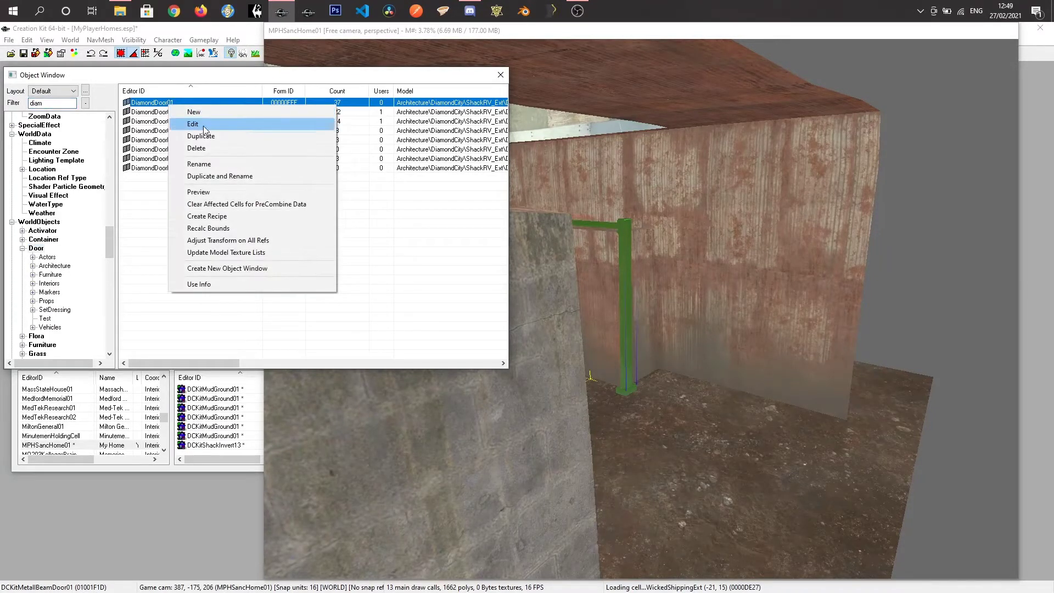
{"action": "left_click", "coordinate": [205, 192]}
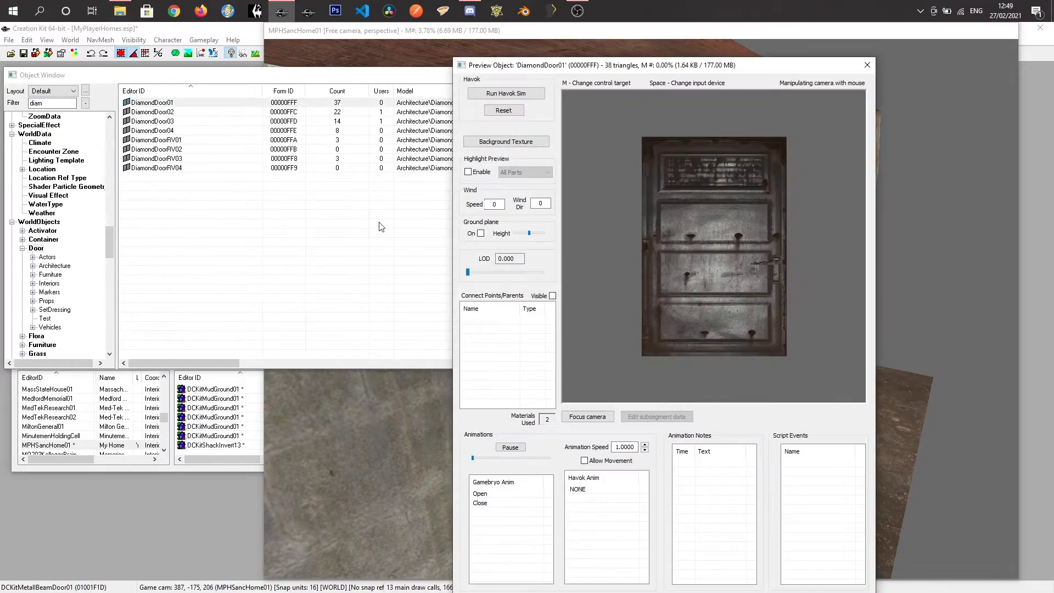
{"action": "left_click_drag", "start_coordinate": [631, 255], "coordinate": [782, 223]}
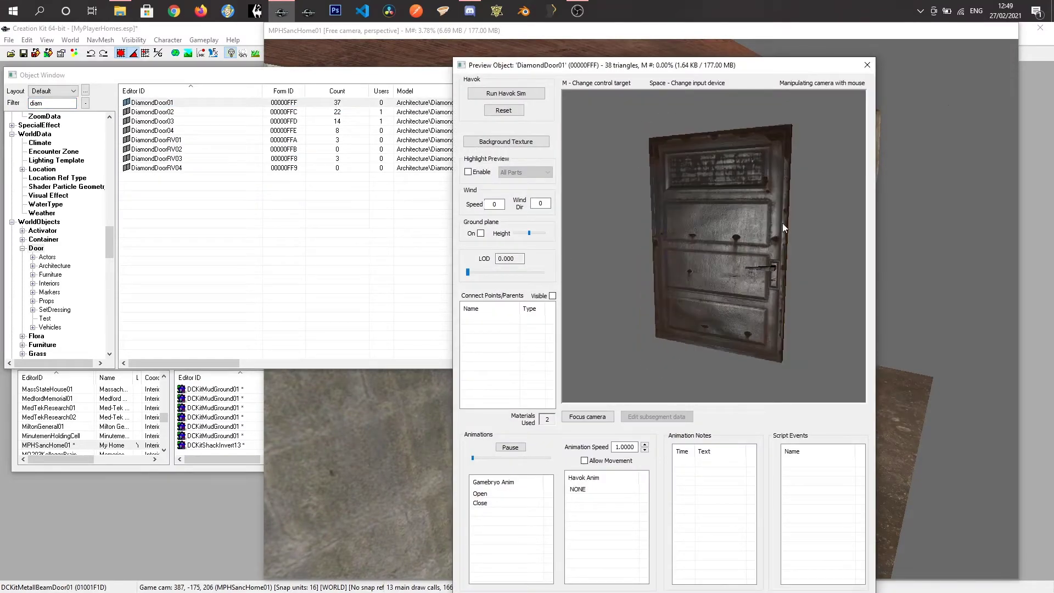
{"action": "left_click", "coordinate": [867, 64]}
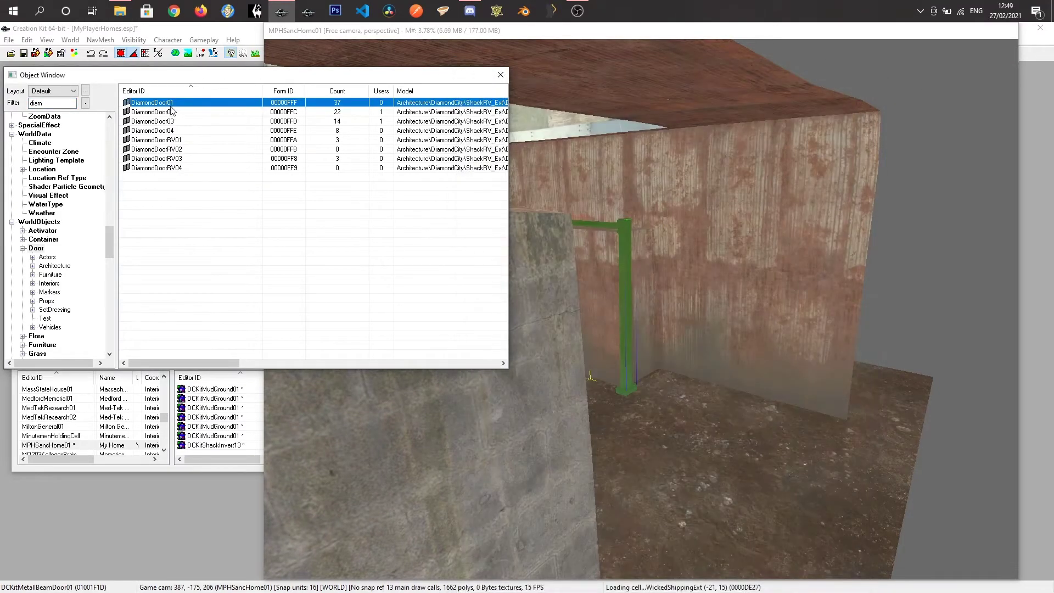
Step: Place DiamondDoor01 in the MPHSancHome01 cell and fit it inside the metal beam door frame
{"action": "left_click_drag", "start_coordinate": [607, 339], "coordinate": [624, 354]}
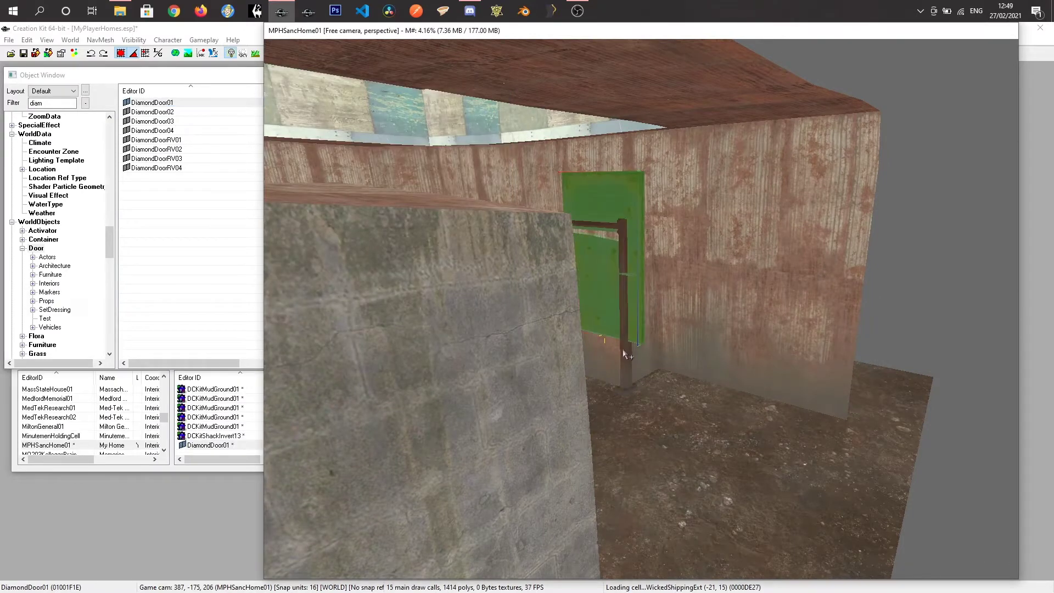
{"action": "key", "text": "shift"}
{"action": "left_click_drag", "start_coordinate": [630, 311], "coordinate": [612, 349]}
{"action": "key", "text": "z"}
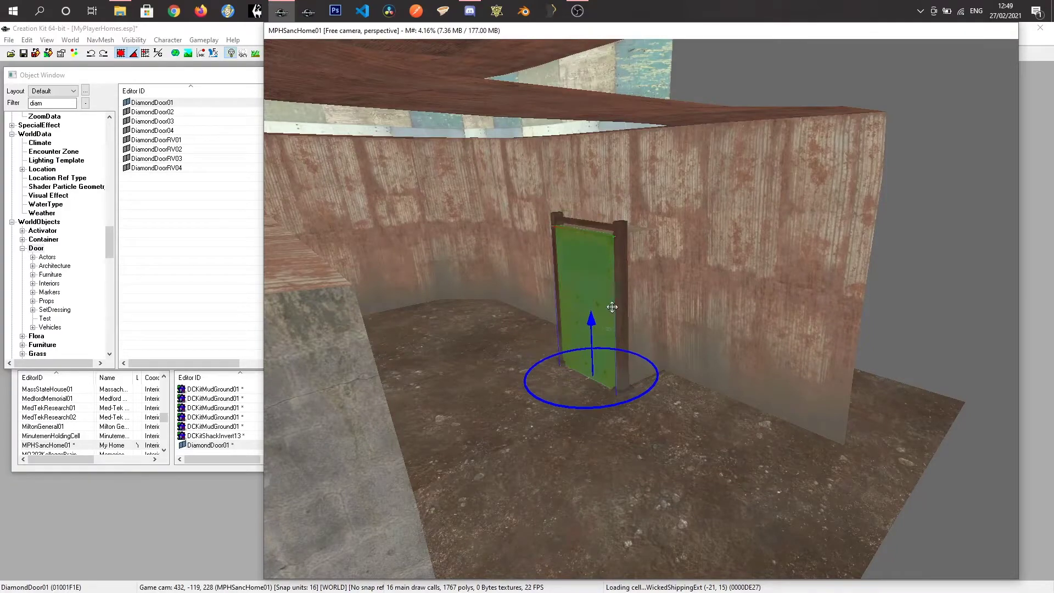
{"action": "key", "text": "shift"}
{"action": "scroll", "coordinate": [608, 302], "scroll_direction": "up", "scroll_amount": 3}
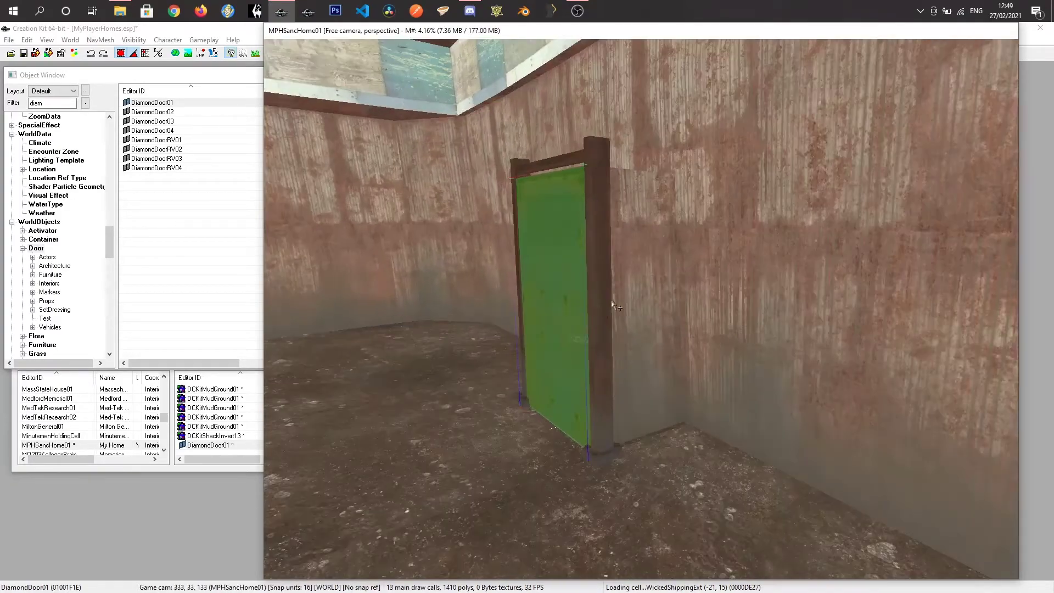
{"action": "key", "text": "shift"}
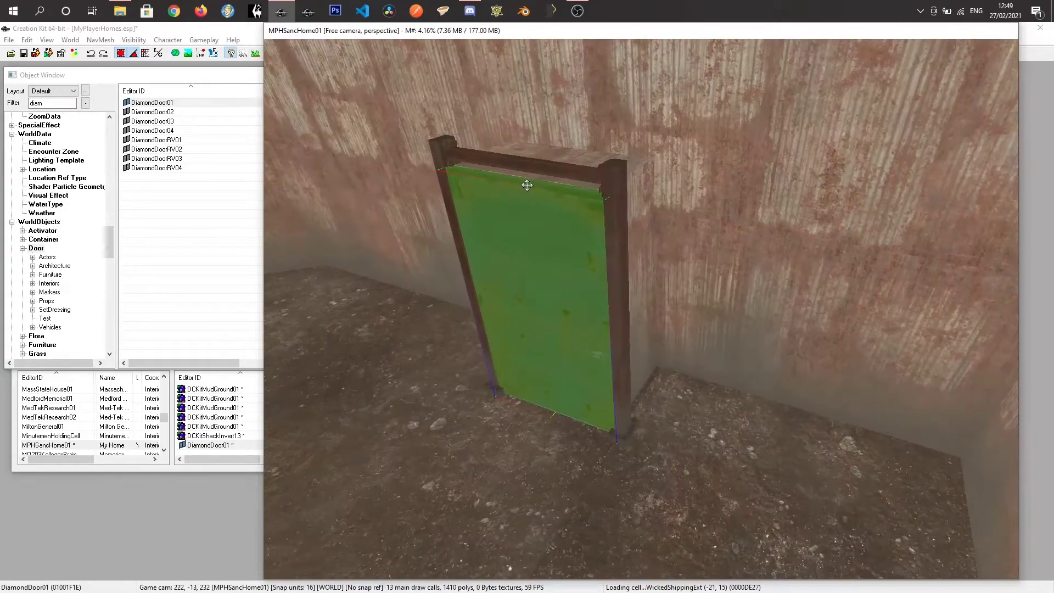
Step: Lower the DCKitMetallBeamDoor01 frame around the door by setting its Z position to -4
{"action": "left_click", "coordinate": [523, 167]}
{"action": "key", "text": "shift"}
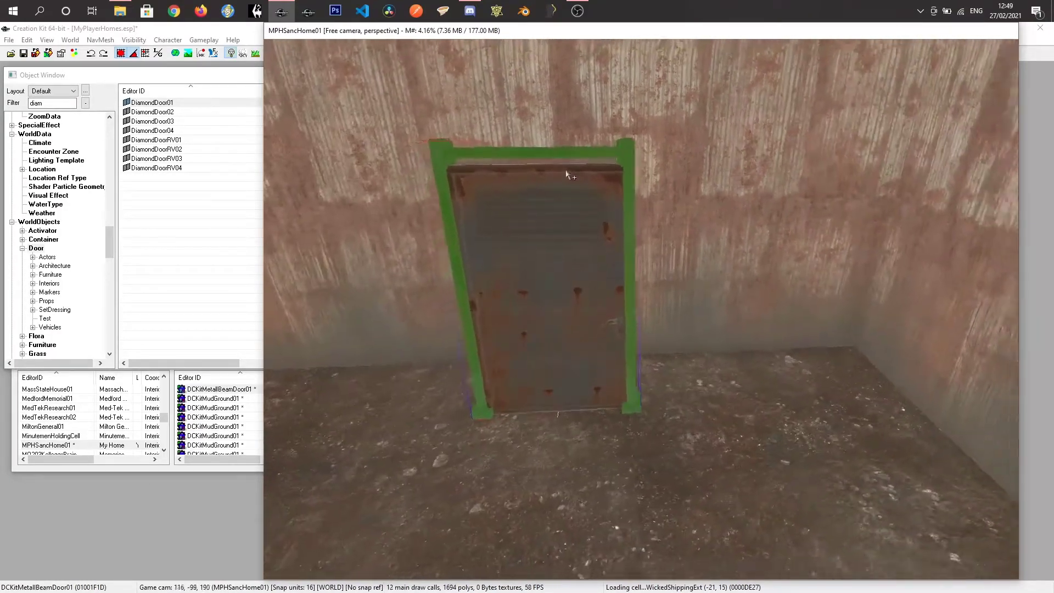
{"action": "middle_click_drag", "start_coordinate": [576, 164], "coordinate": [555, 158]}
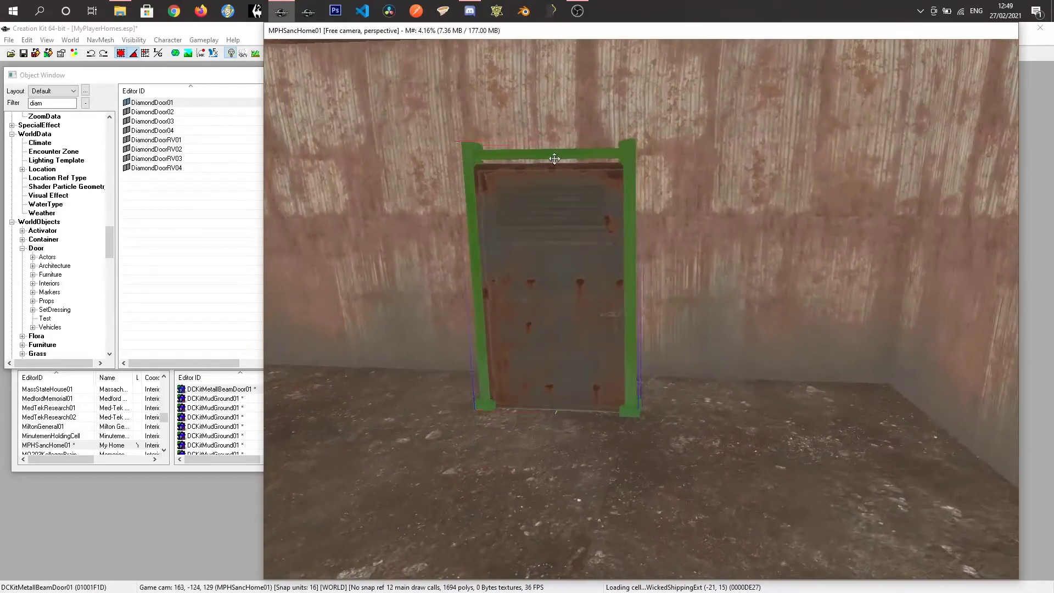
{"action": "mouse_move", "coordinate": [554, 159]}
{"action": "left_mouse_down"}
{"action": "mouse_move", "coordinate": [555, 183]}
{"action": "mouse_move", "coordinate": [551, 159]}
{"action": "left_mouse_up"}
{"action": "double_click", "coordinate": [559, 156]}
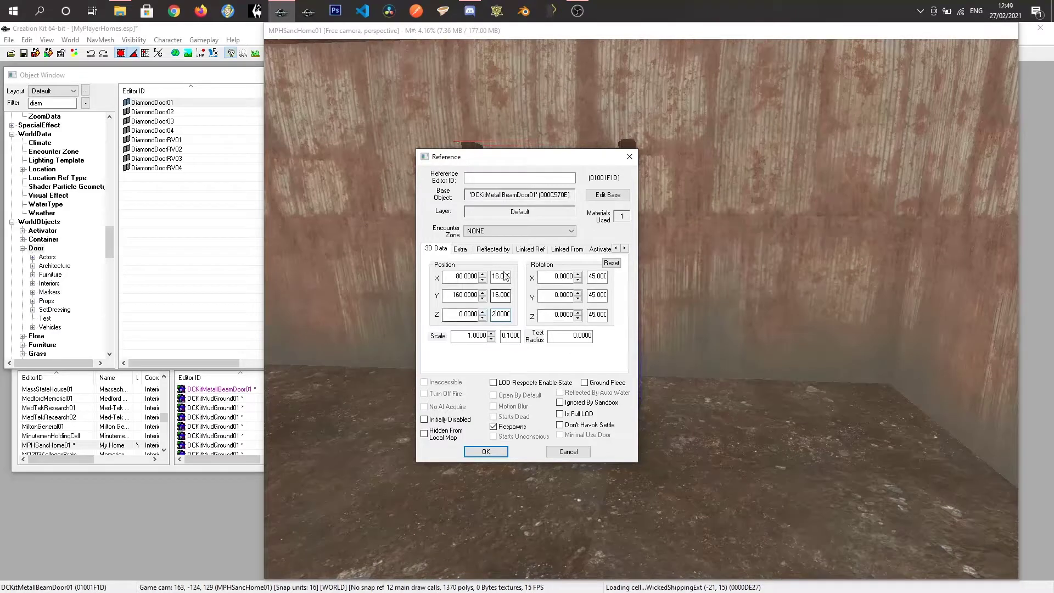
{"action": "left_click_drag", "start_coordinate": [511, 160], "coordinate": [801, 173]}
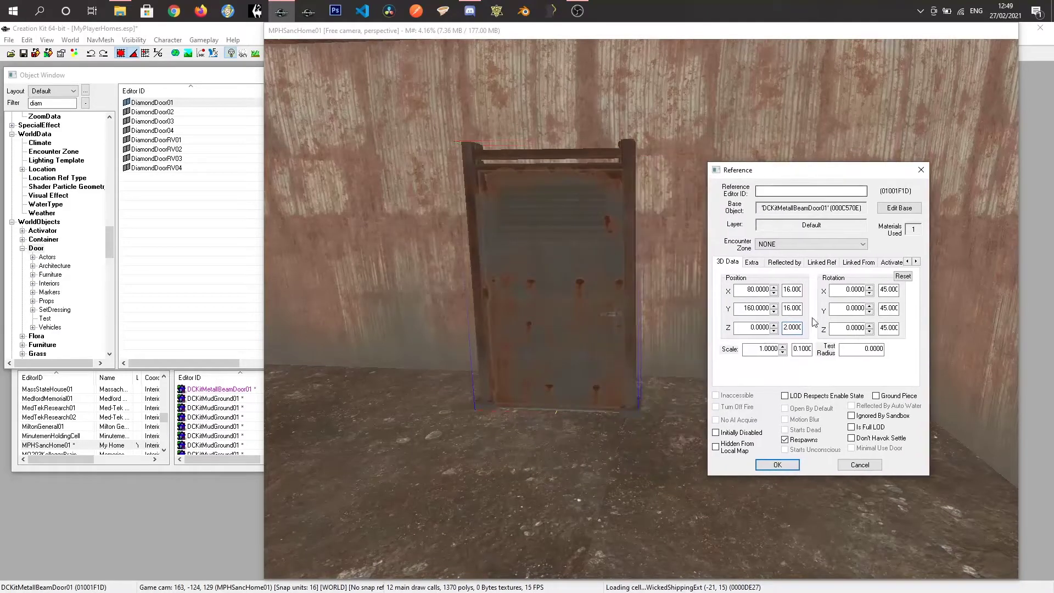
{"action": "left_click", "coordinate": [774, 330]}
{"action": "left_click", "coordinate": [773, 330]}
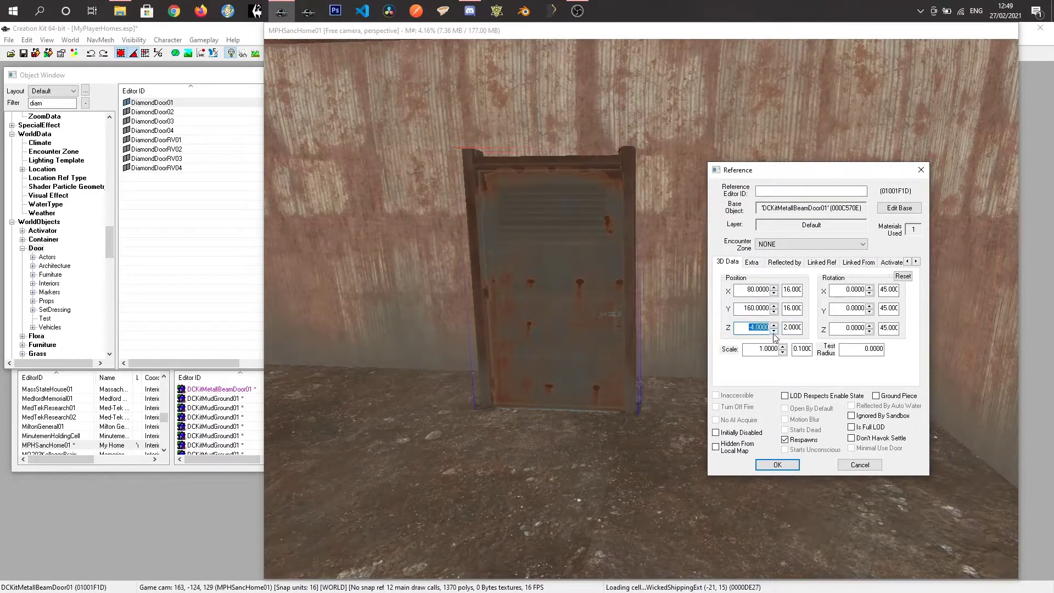
{"action": "left_click", "coordinate": [777, 464]}
Step: Open the reference properties of the interior DiamondDoor01 and enable Teleport on it
{"action": "mouse_move", "coordinate": [602, 324]}
{"action": "middle_mouse_down", "text": "shift"}
{"action": "mouse_move", "coordinate": [560, 363]}
{"action": "mouse_move", "coordinate": [628, 342]}
{"action": "mouse_move", "coordinate": [618, 346]}
{"action": "mouse_move", "coordinate": [616, 477]}
{"action": "mouse_move", "coordinate": [623, 341]}
{"action": "mouse_move", "coordinate": [691, 336]}
{"action": "mouse_move", "coordinate": [599, 340]}
{"action": "middle_mouse_up", "text": "shift"}
{"action": "left_click", "coordinate": [565, 438]}
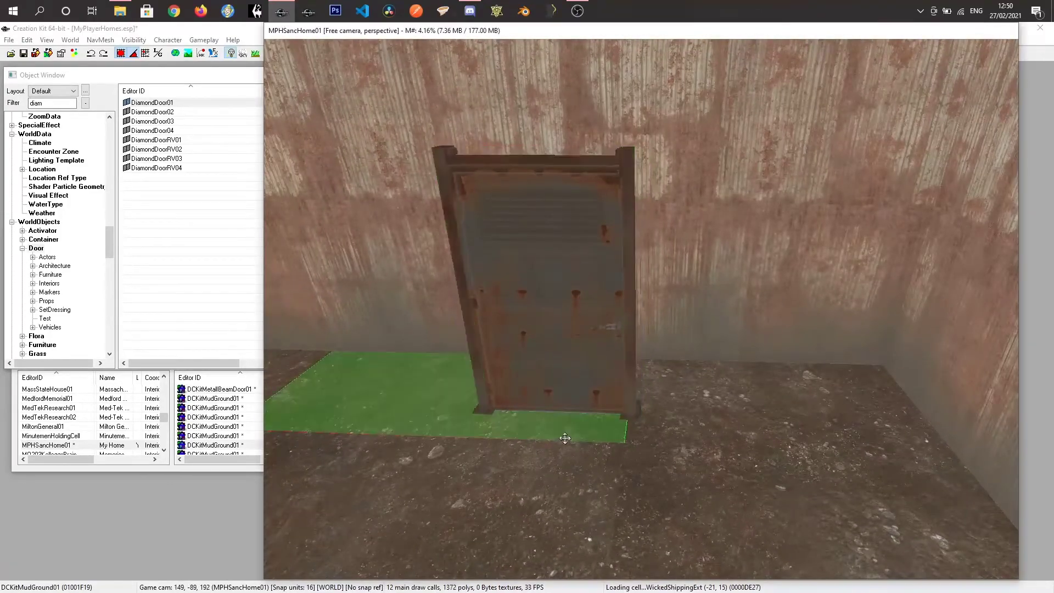
{"action": "left_click", "coordinate": [693, 429]}
{"action": "mouse_move", "coordinate": [574, 369]}
{"action": "middle_mouse_down", "text": "shift"}
{"action": "mouse_move", "coordinate": [561, 335]}
{"action": "mouse_move", "coordinate": [574, 357]}
{"action": "middle_mouse_up", "text": "shift"}
{"action": "left_click", "coordinate": [556, 311]}
{"action": "middle_click_drag", "start_coordinate": [555, 306], "coordinate": [554, 336], "text": "shift"}
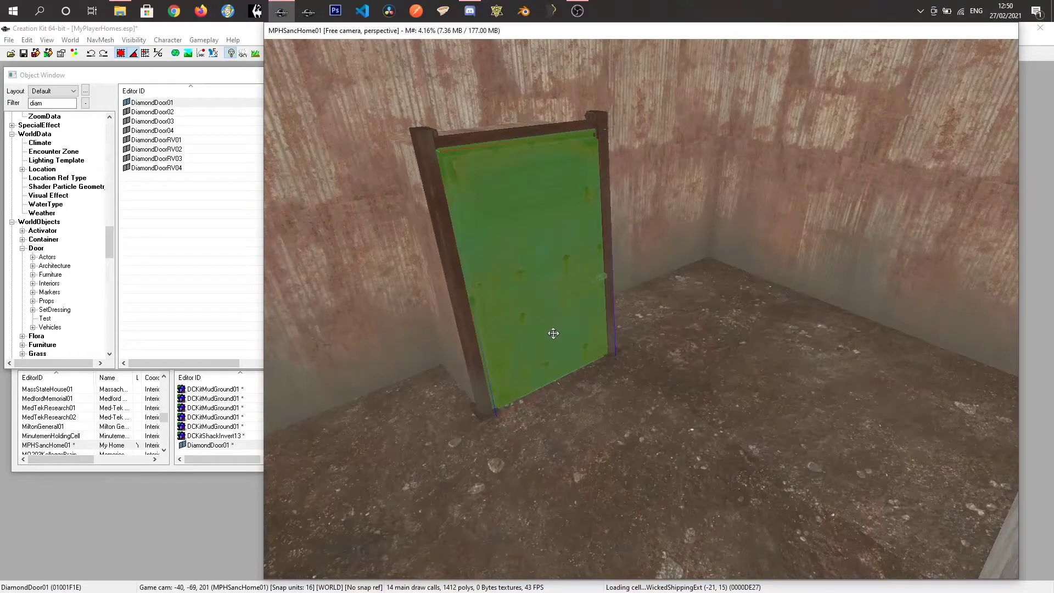
{"action": "right_click", "coordinate": [544, 318]}
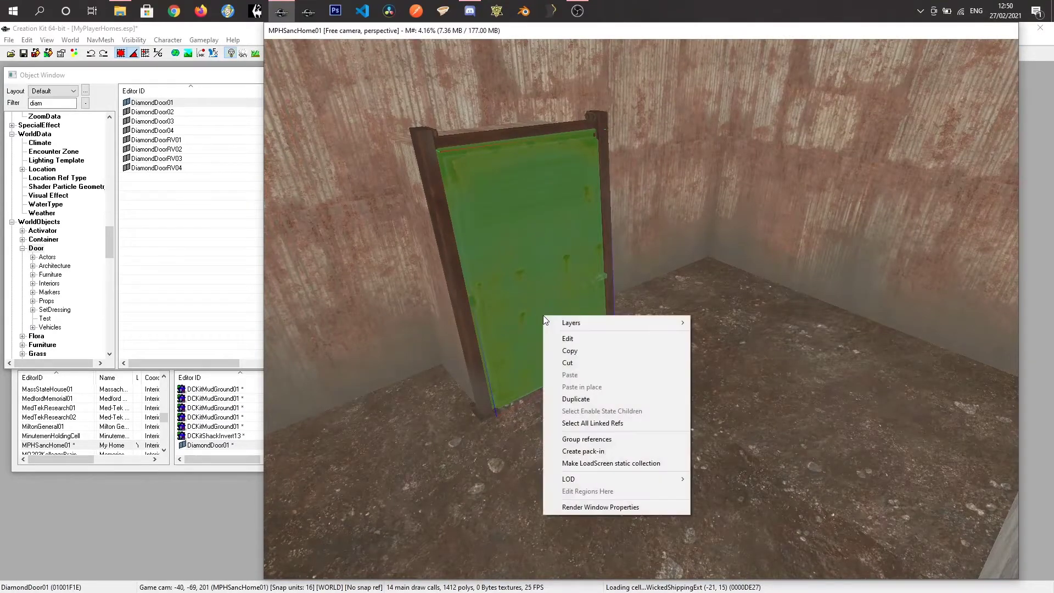
{"action": "left_click", "coordinate": [569, 338]}
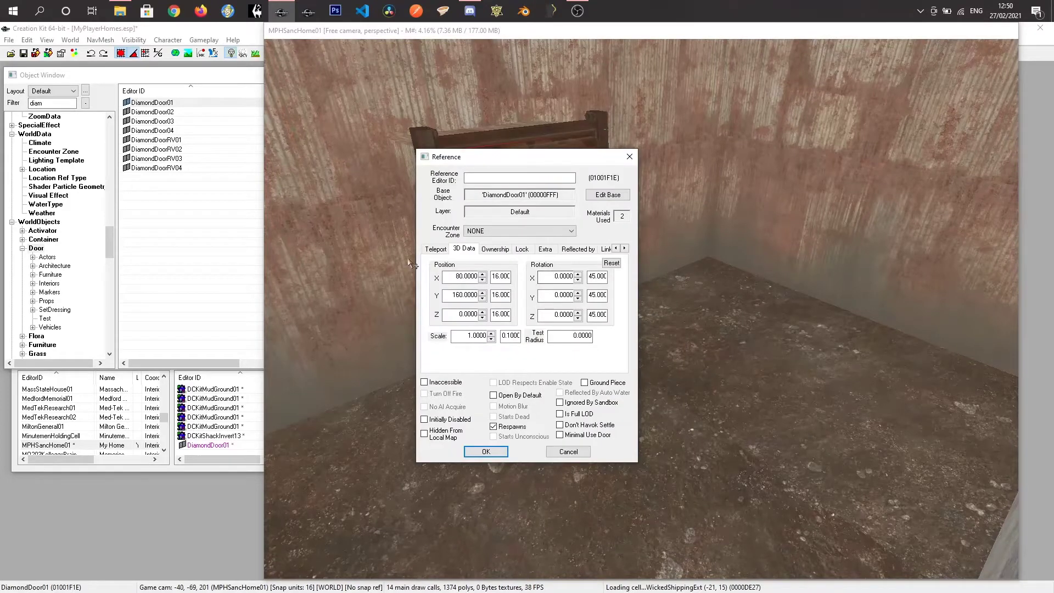
{"action": "left_click", "coordinate": [434, 249]}
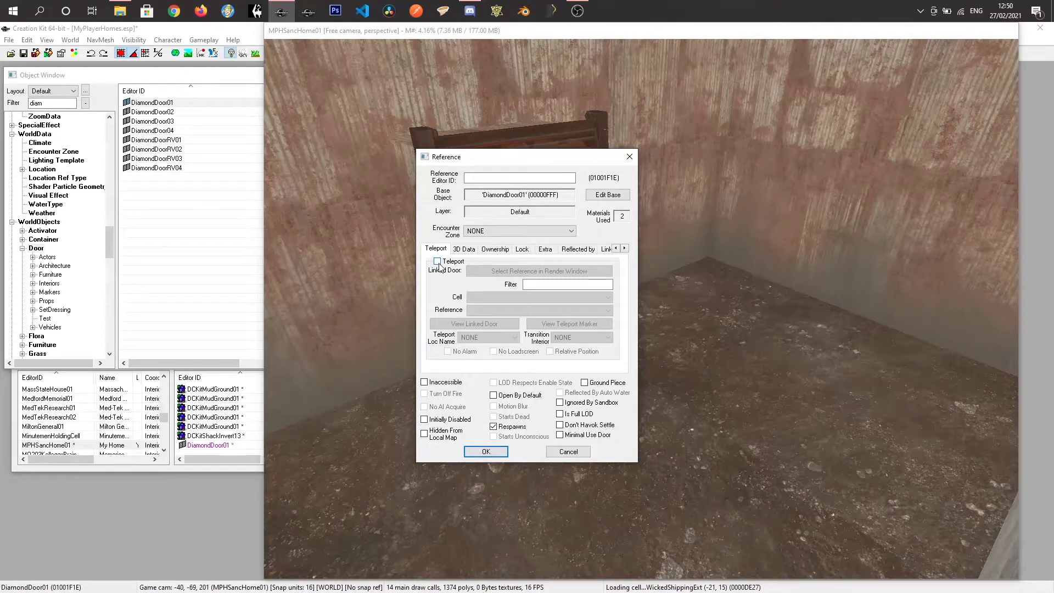
{"action": "left_click", "coordinate": [437, 262]}
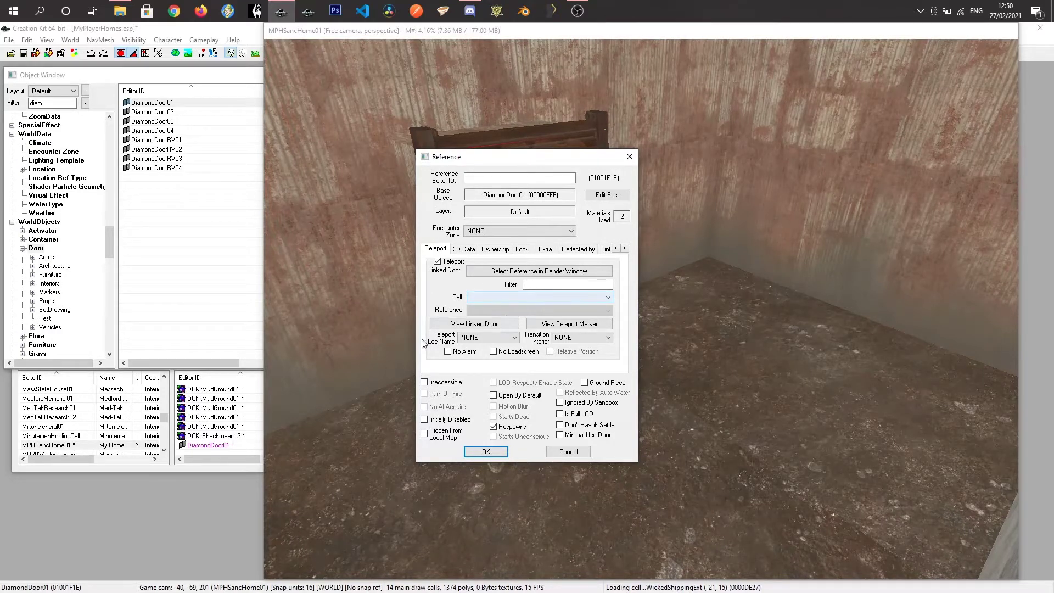
Step: Load the SanctuaryExt10 exterior from the recent cells, keeping the door's Reference window open
{"action": "left_click_drag", "start_coordinate": [163, 415], "coordinate": [164, 381]}
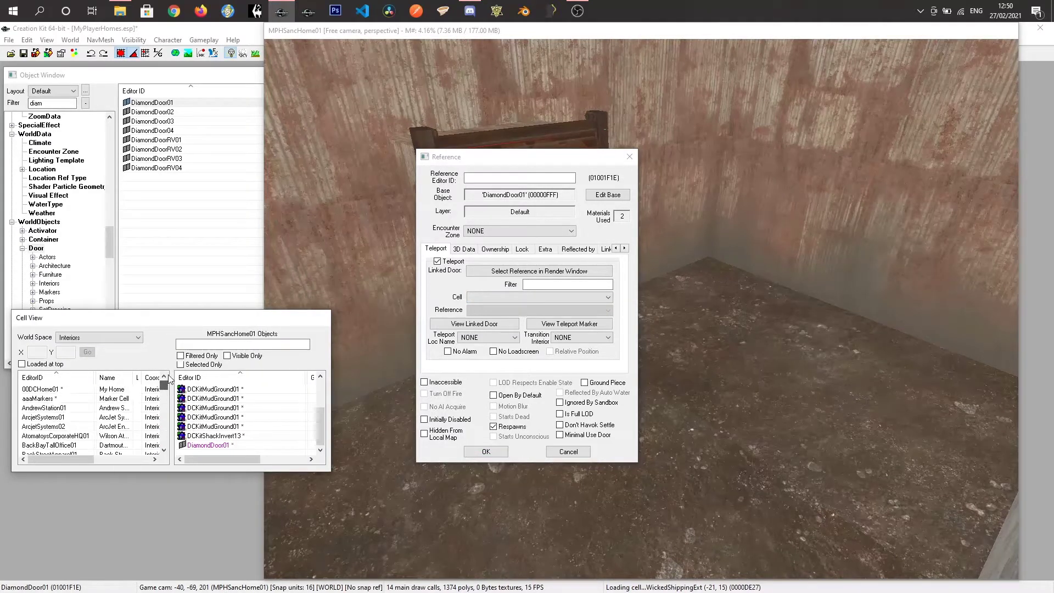
{"action": "left_click_drag", "start_coordinate": [492, 159], "coordinate": [154, 41]}
{"action": "left_click", "coordinate": [39, 347]}
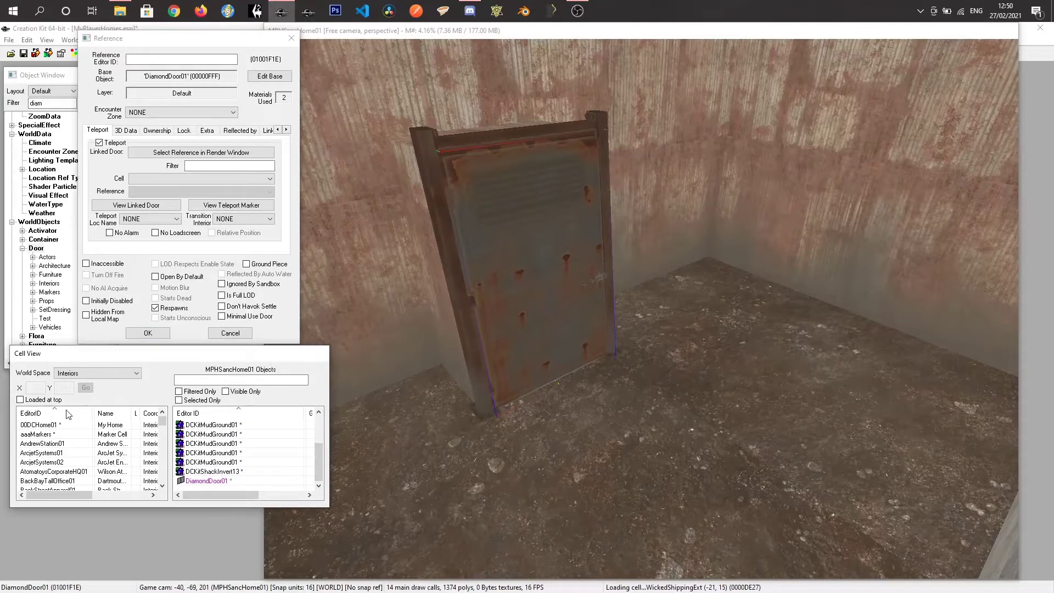
{"action": "left_click", "coordinate": [95, 374]}
{"action": "left_click", "coordinate": [81, 387]}
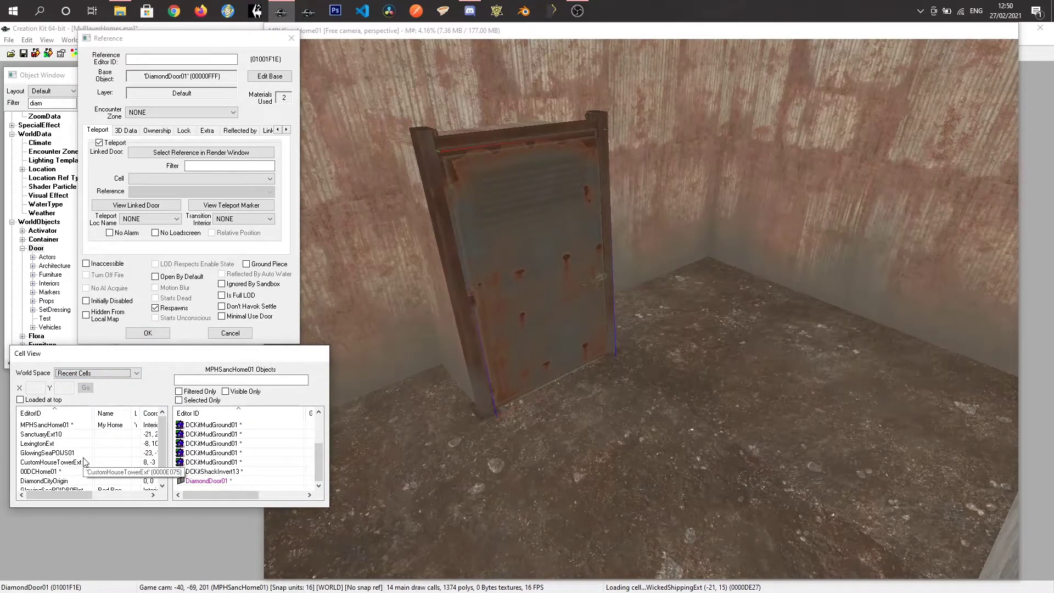
{"action": "left_click", "coordinate": [44, 435]}
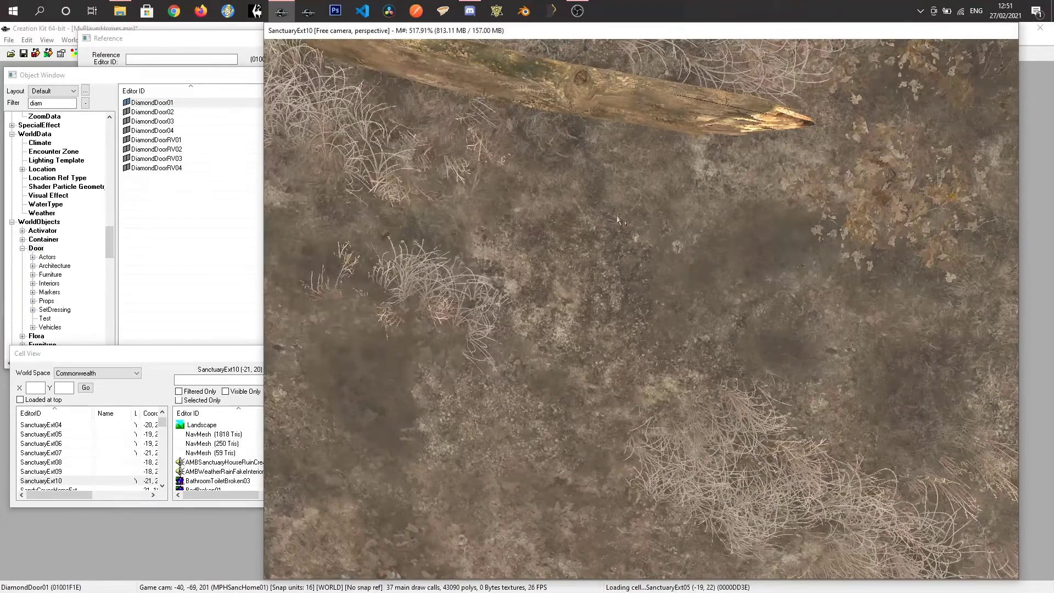
Step: Locate the raised shack with the empty metal door frame in the Commonwealth woods near the river
{"action": "middle_click_drag", "start_coordinate": [503, 57], "coordinate": [610, 220], "text": "shift"}
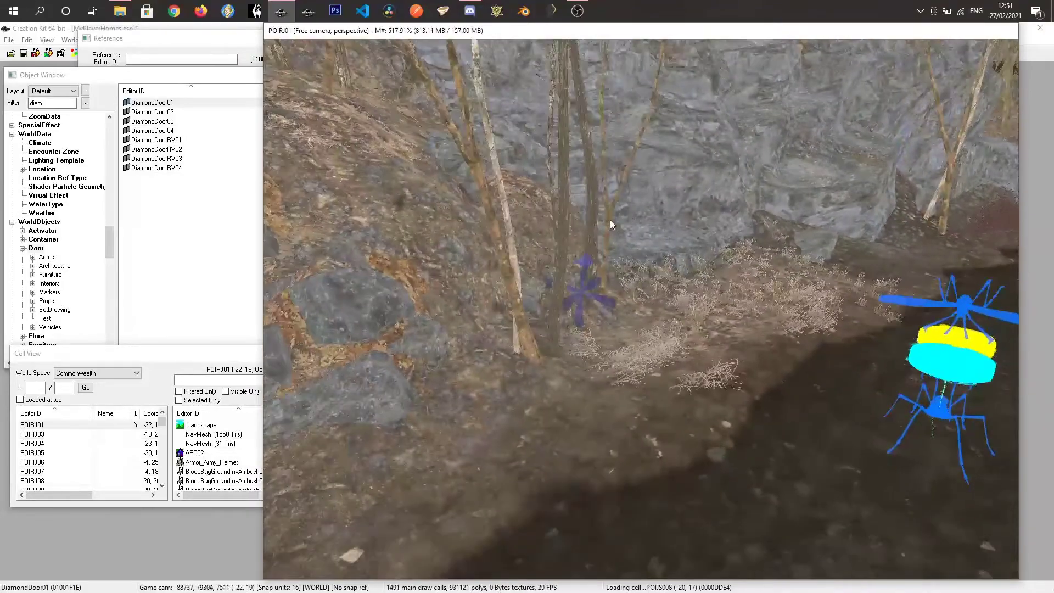
{"action": "scroll", "coordinate": [608, 219], "scroll_direction": "down", "scroll_amount": 8}
{"action": "scroll", "coordinate": [577, 250], "scroll_direction": "down", "scroll_amount": 5}
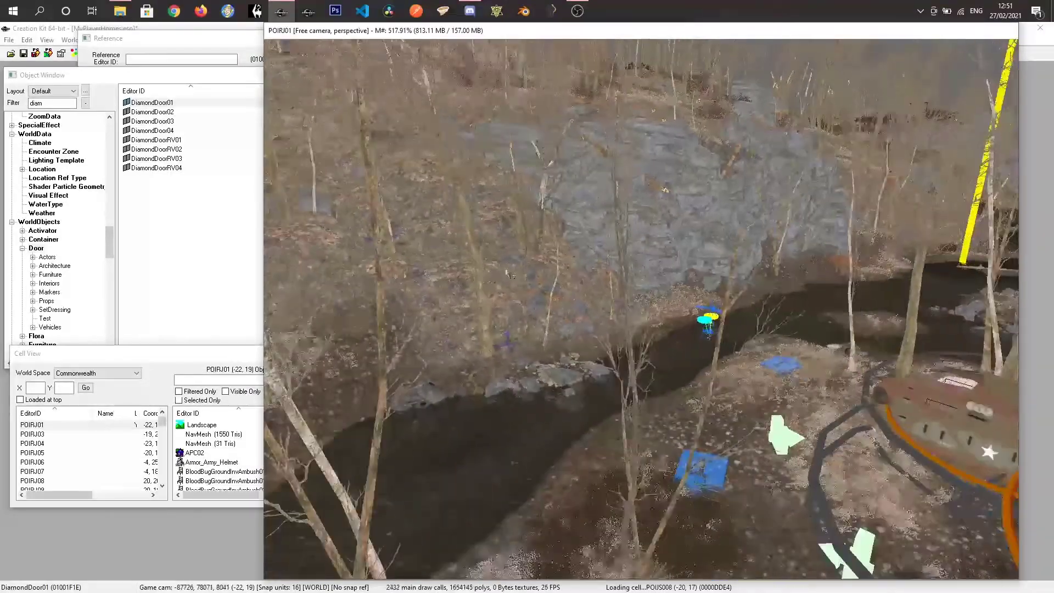
{"action": "middle_click_drag", "start_coordinate": [512, 271], "coordinate": [721, 230]}
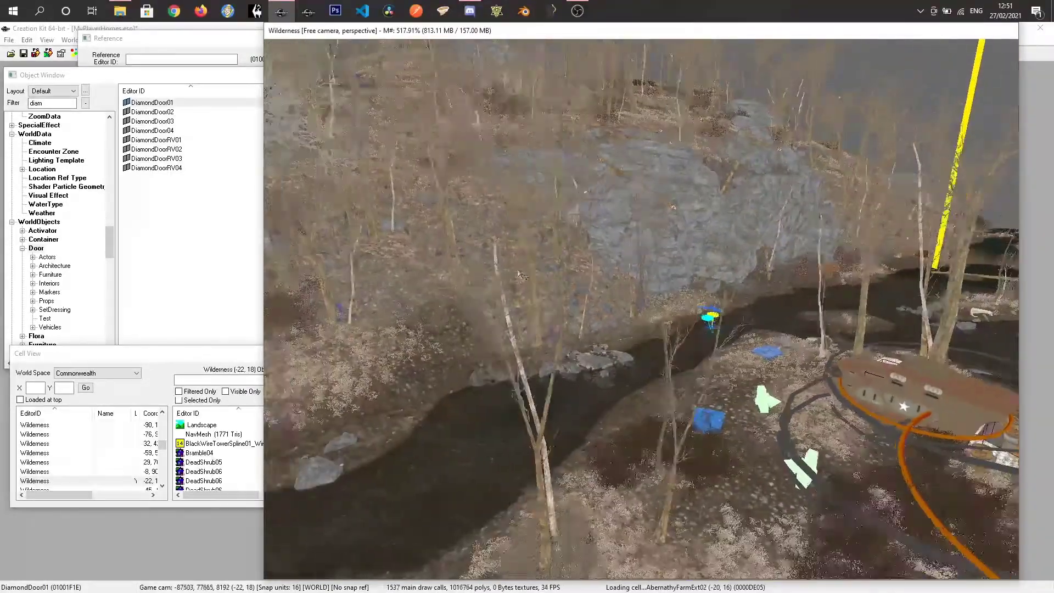
{"action": "middle_click_drag", "start_coordinate": [545, 286], "coordinate": [785, 173]}
{"action": "scroll", "coordinate": [577, 273], "scroll_direction": "down", "scroll_amount": 2}
{"action": "scroll", "coordinate": [577, 273], "scroll_direction": "down", "scroll_amount": 2}
{"action": "middle_click_drag", "start_coordinate": [546, 270], "coordinate": [496, 256], "text": "shift"}
{"action": "scroll", "coordinate": [497, 260], "scroll_direction": "up", "scroll_amount": 7}
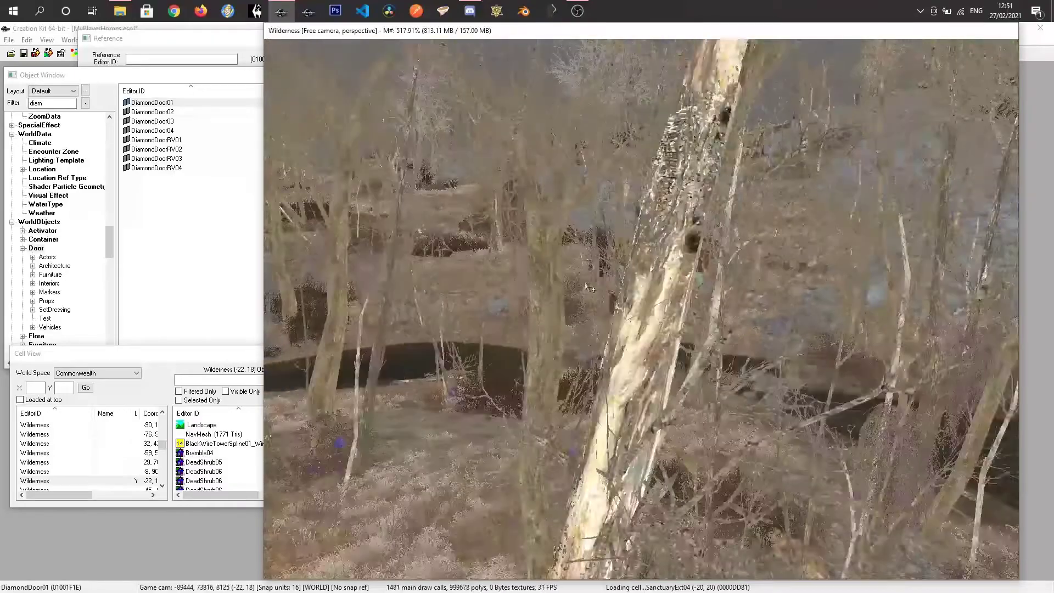
{"action": "scroll", "coordinate": [630, 283], "scroll_direction": "up", "scroll_amount": 8}
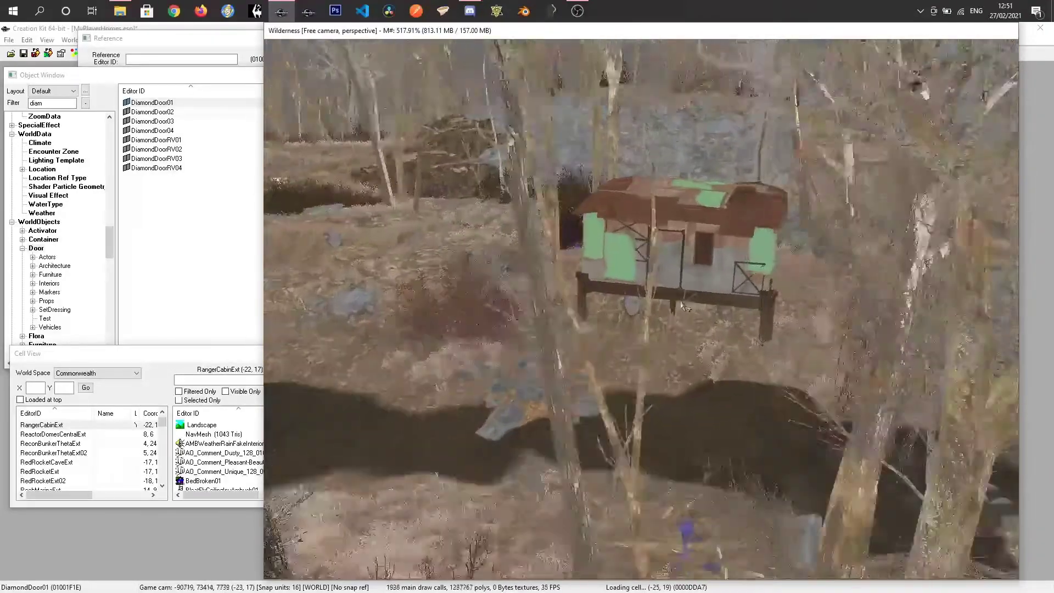
{"action": "scroll", "coordinate": [675, 306], "scroll_direction": "down", "scroll_amount": 3}
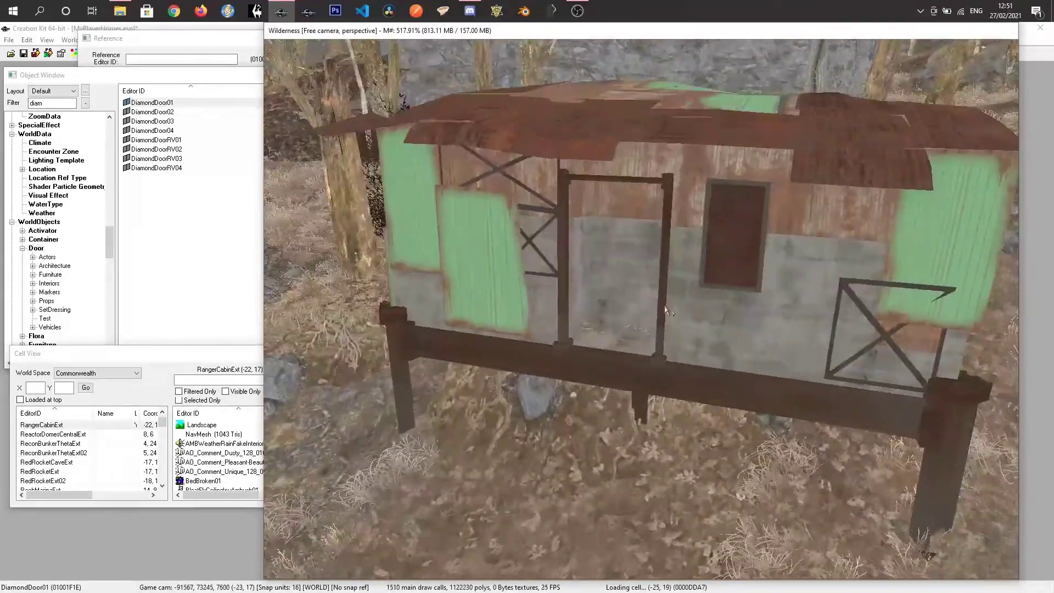
Step: Place a DiamondDoor01 at the exterior shack, rotate it to face outward and fit it into the empty door frame
{"action": "left_click", "coordinate": [152, 102]}
{"action": "left_click_drag", "start_coordinate": [152, 102], "coordinate": [242, 153]}
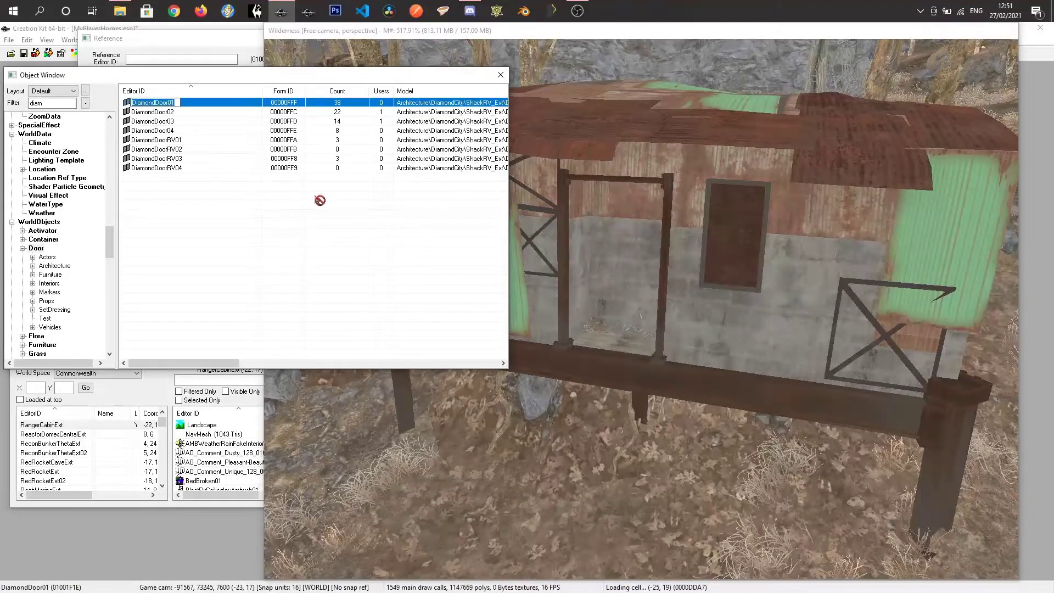
{"action": "left_click_drag", "start_coordinate": [606, 406], "coordinate": [603, 411]}
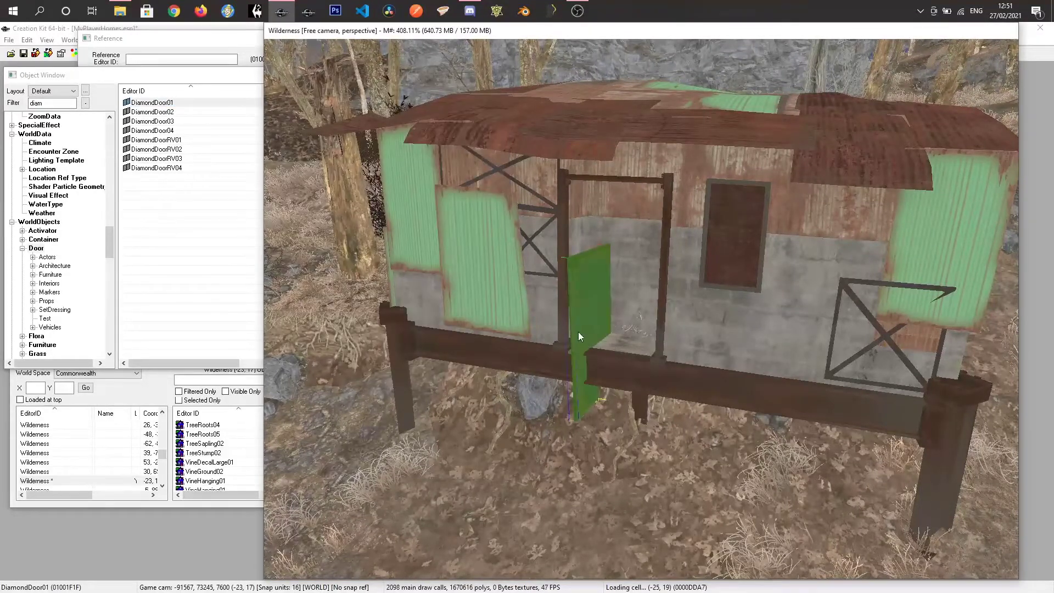
{"action": "right_click_drag", "start_coordinate": [574, 335], "coordinate": [571, 330]}
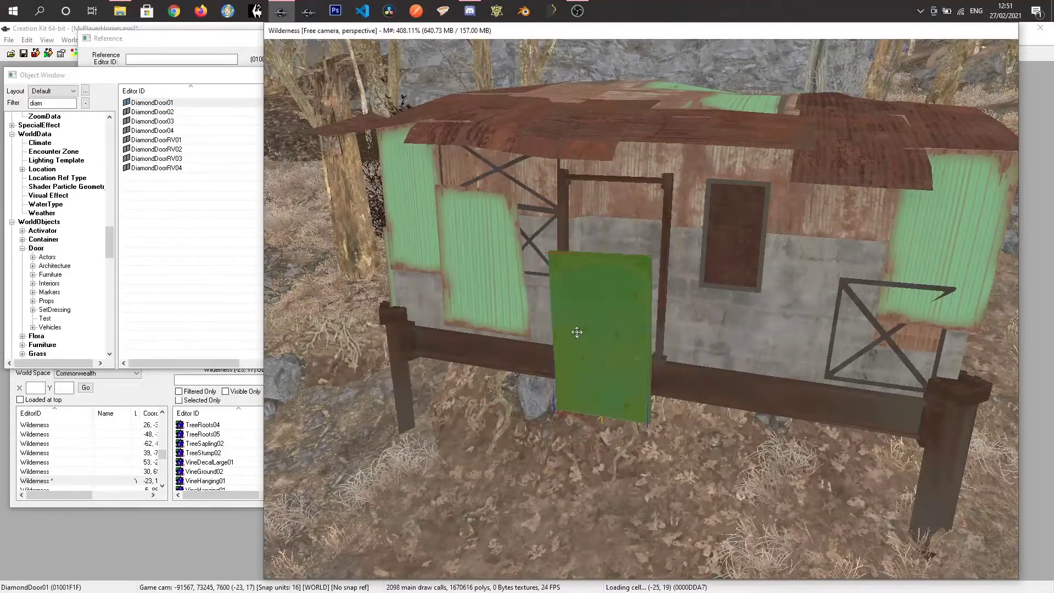
{"action": "middle_click_drag", "start_coordinate": [599, 332], "coordinate": [620, 325], "text": "shift"}
{"action": "left_click_drag", "start_coordinate": [620, 324], "coordinate": [620, 323]}
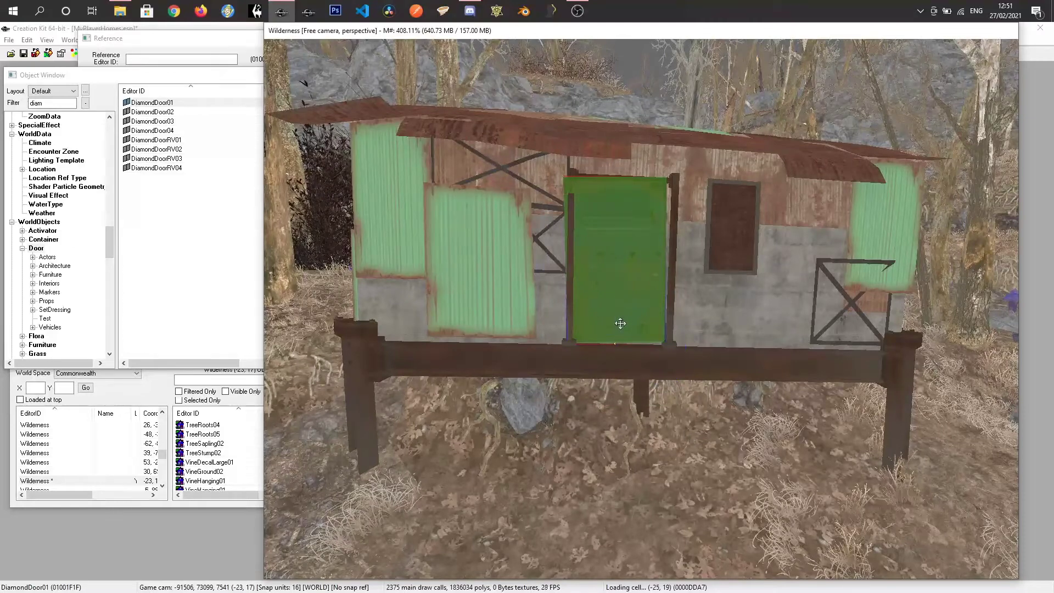
Step: Open the exterior DiamondDoor01's reference properties, set its X rotation to 2 and Y rotation to 0, and accept
{"action": "right_click", "coordinate": [624, 287]}
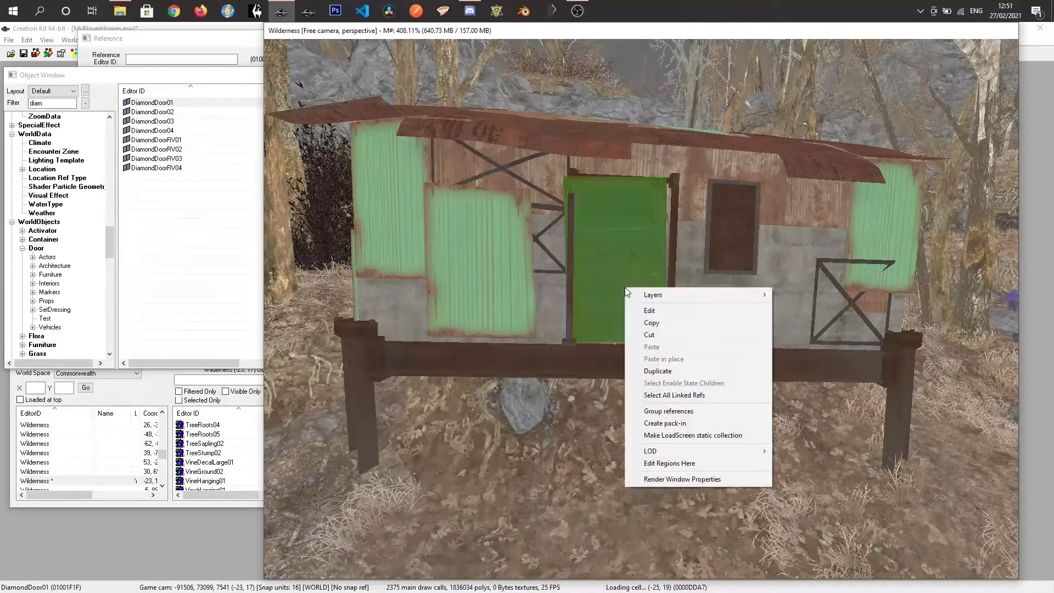
{"action": "left_click", "coordinate": [653, 311]}
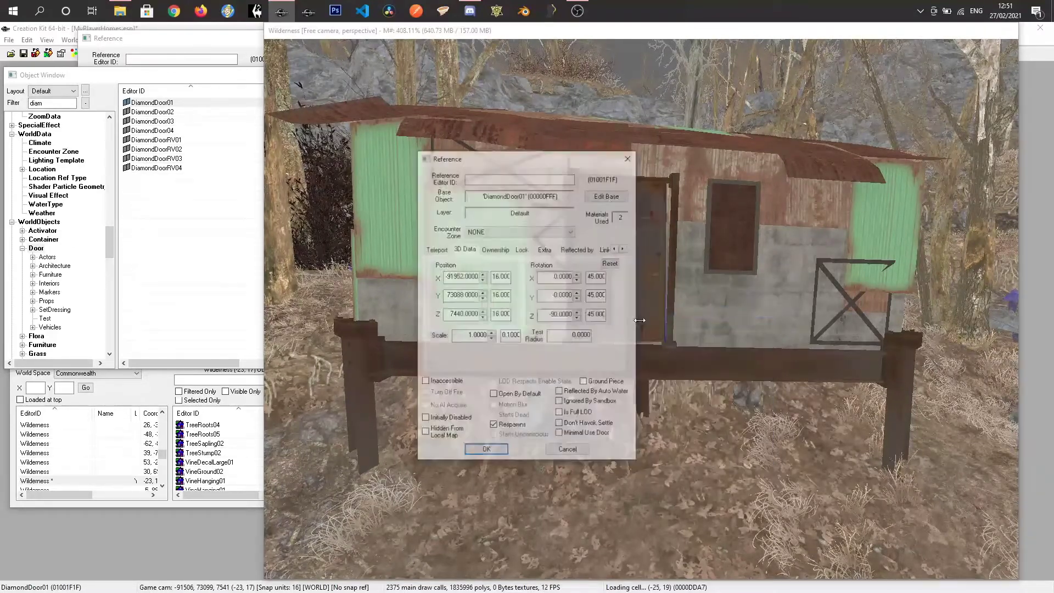
{"action": "left_click_drag", "start_coordinate": [494, 156], "coordinate": [404, 160]}
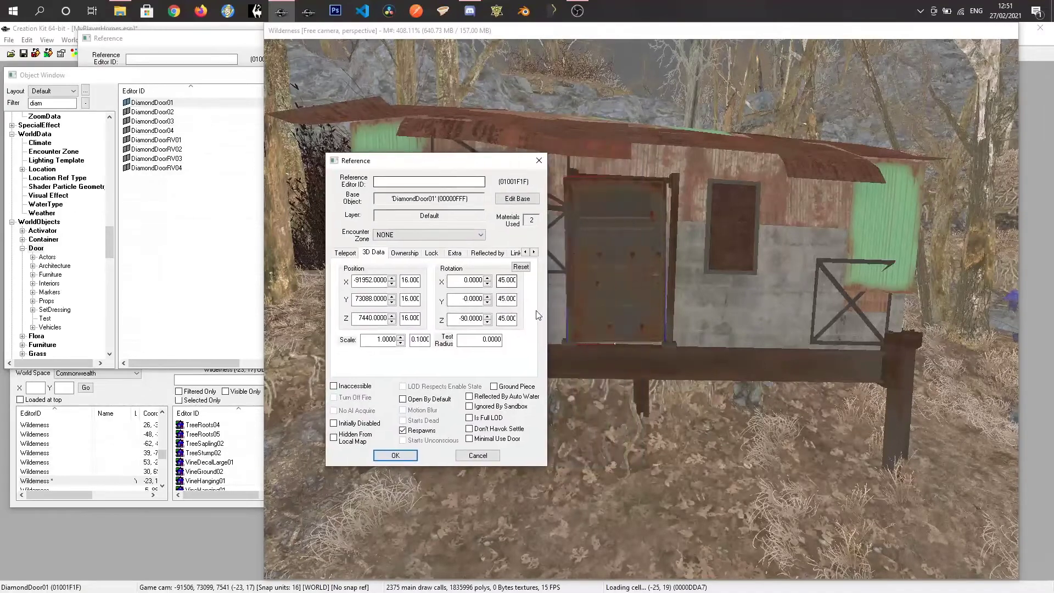
{"action": "left_click", "coordinate": [486, 296]}
{"action": "left_click", "coordinate": [488, 302]}
{"action": "left_click", "coordinate": [488, 278]}
{"action": "left_click", "coordinate": [488, 278]}
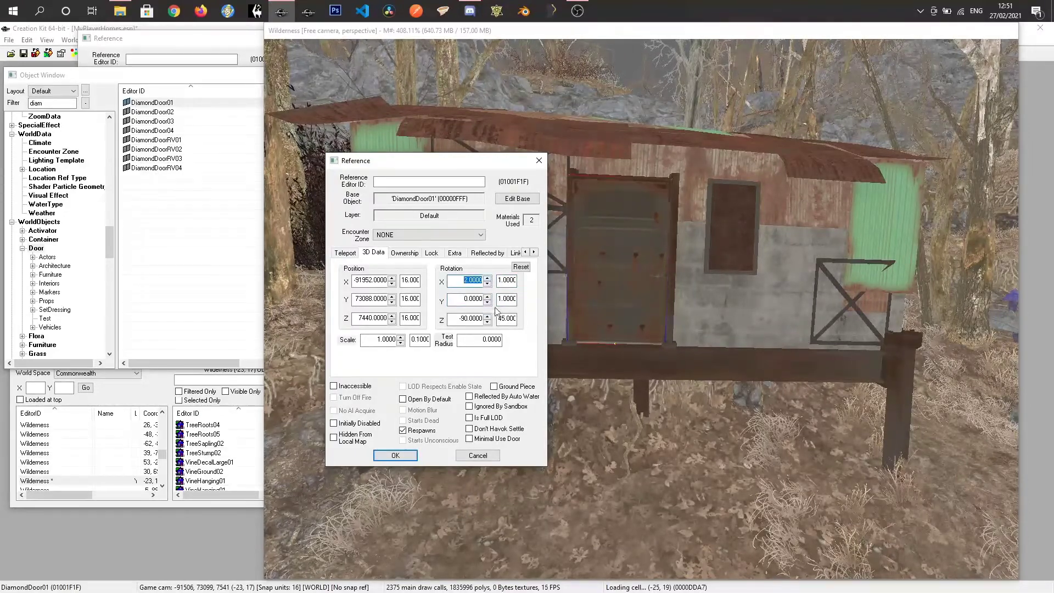
{"action": "left_click", "coordinate": [395, 455]}
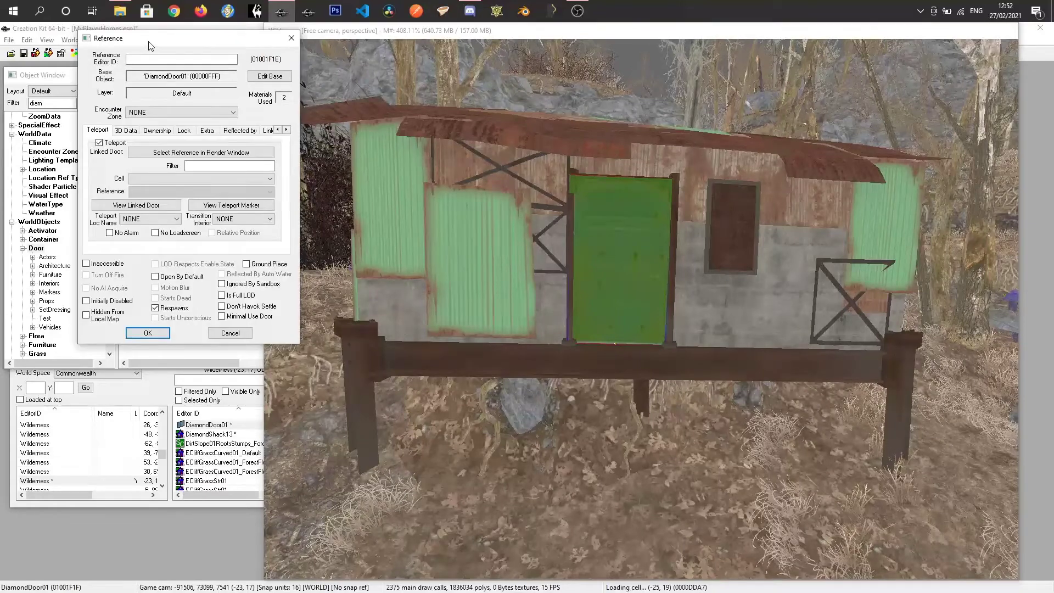
Step: Link the interior door's teleport to the exterior shack's DiamondDoor01 by picking that door in the Render Window
{"action": "left_click_drag", "start_coordinate": [151, 46], "coordinate": [144, 61]}
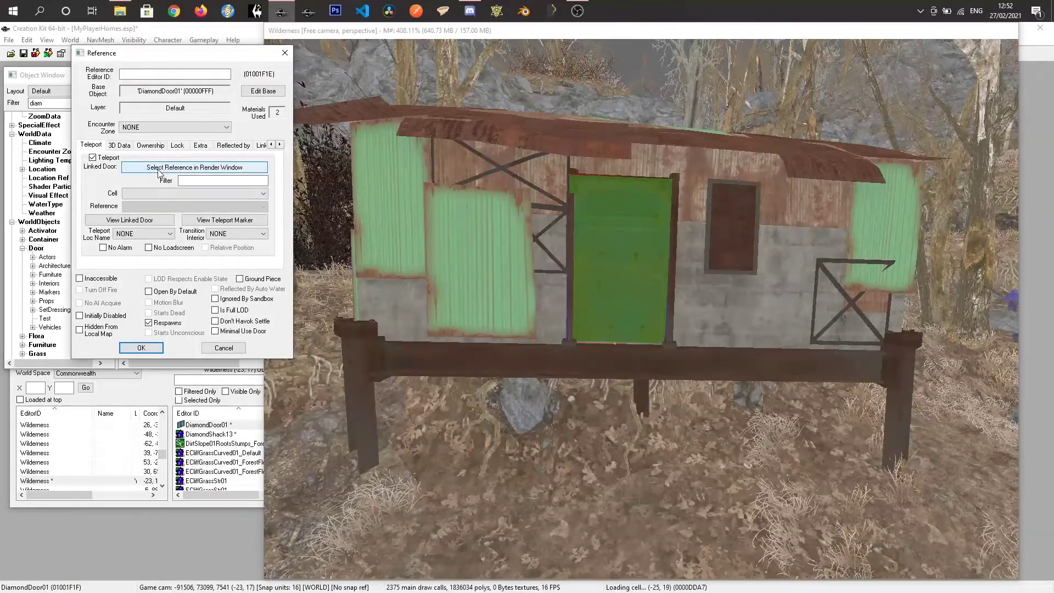
{"action": "left_click", "coordinate": [158, 170]}
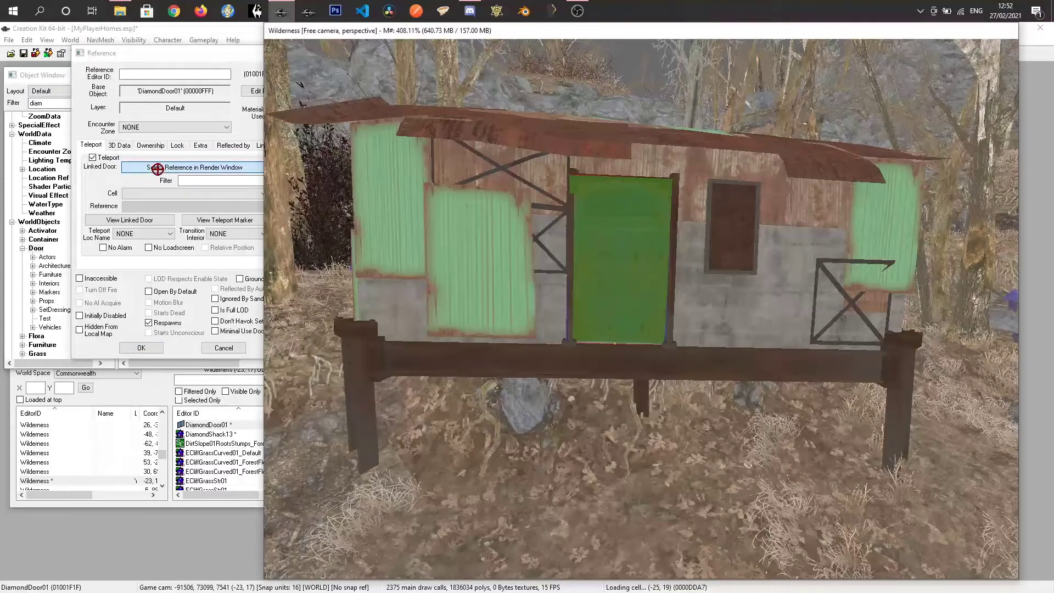
{"action": "double_click", "coordinate": [623, 250]}
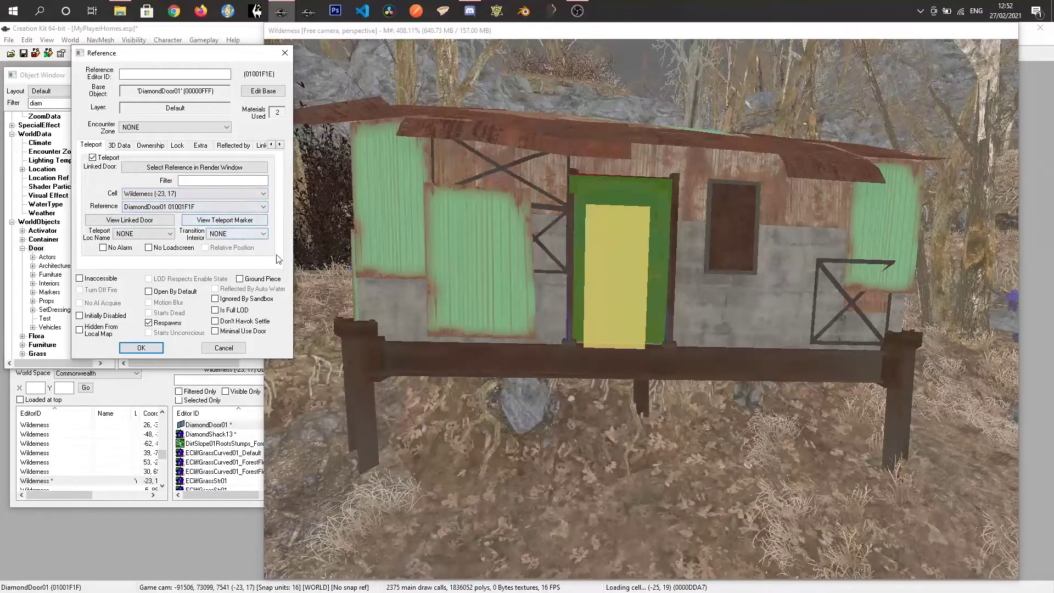
Step: Move the exterior teleport marker out in front of the shack door and rotate it so its arrow faces straight outward
{"action": "mouse_move", "coordinate": [622, 288]}
{"action": "middle_mouse_down", "text": "shift"}
{"action": "mouse_move", "coordinate": [579, 308]}
{"action": "mouse_move", "coordinate": [586, 294]}
{"action": "mouse_move", "coordinate": [600, 303]}
{"action": "middle_mouse_up", "text": "shift"}
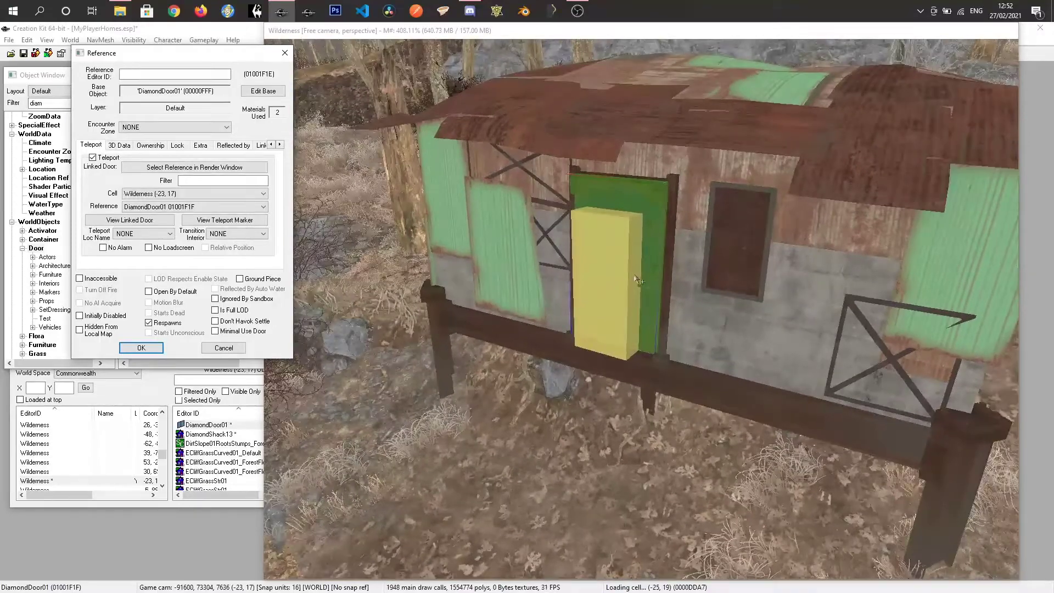
{"action": "left_click", "coordinate": [608, 288]}
{"action": "mouse_move", "coordinate": [596, 280]}
{"action": "middle_mouse_down"}
{"action": "mouse_move", "coordinate": [583, 279]}
{"action": "mouse_move", "coordinate": [598, 280]}
{"action": "middle_mouse_up"}
{"action": "mouse_move", "coordinate": [598, 280]}
{"action": "left_mouse_down"}
{"action": "mouse_move", "coordinate": [569, 329]}
{"action": "mouse_move", "coordinate": [593, 343]}
{"action": "left_mouse_up"}
{"action": "right_click_drag", "start_coordinate": [591, 343], "coordinate": [581, 358]}
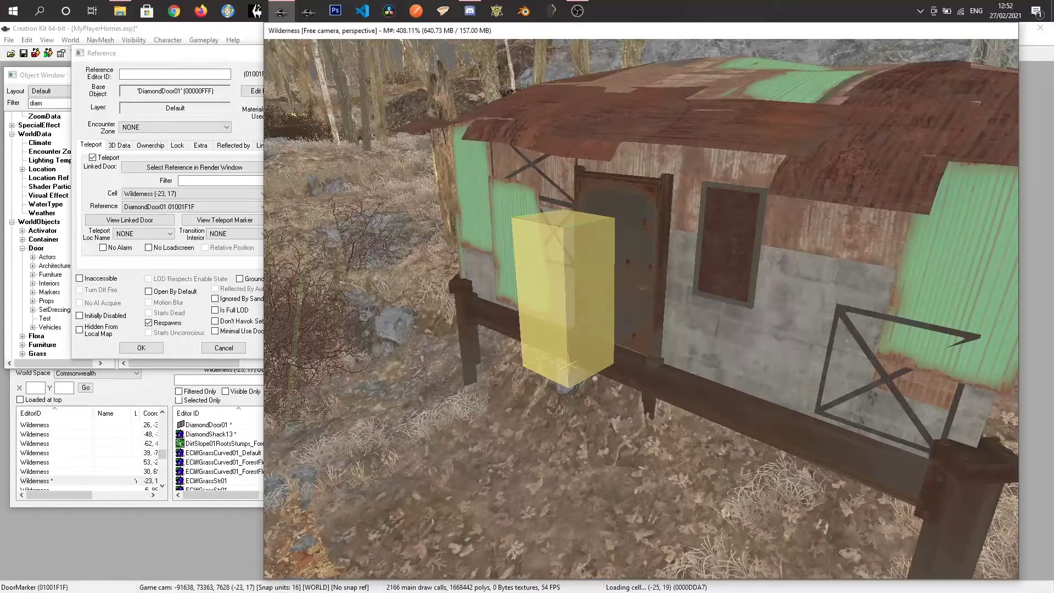
{"action": "middle_click_drag", "start_coordinate": [556, 278], "coordinate": [609, 287], "text": "shift"}
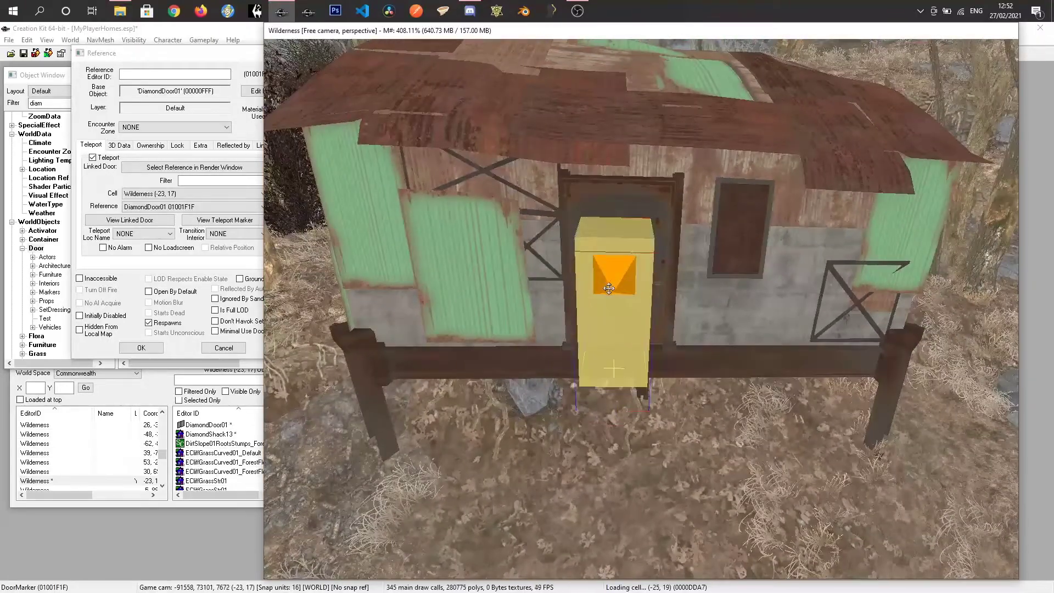
{"action": "mouse_move", "coordinate": [610, 286]}
{"action": "right_mouse_down"}
{"action": "mouse_move", "coordinate": [659, 287]}
{"action": "mouse_move", "coordinate": [607, 282]}
{"action": "right_mouse_up"}
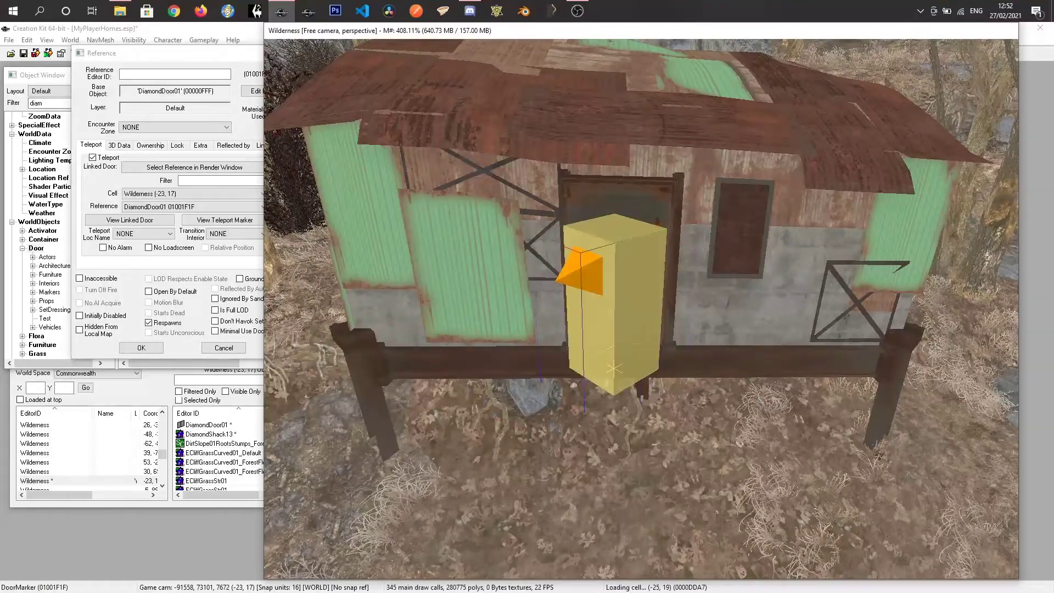
{"action": "key", "text": "w"}
{"action": "key", "text": "w"}
{"action": "right_click_drag", "start_coordinate": [641, 331], "coordinate": [568, 330]}
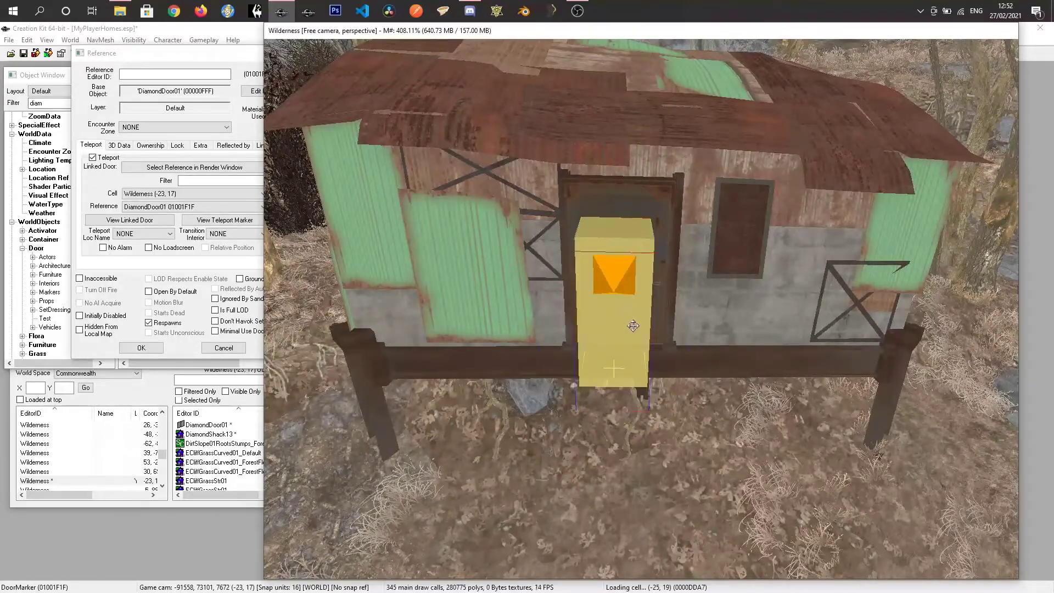
Step: Accept the interior door's reference properties with its teleport link to the exterior door
{"action": "mouse_move", "coordinate": [608, 328]}
{"action": "middle_mouse_down", "text": "shift"}
{"action": "mouse_move", "coordinate": [542, 302]}
{"action": "mouse_move", "coordinate": [541, 288]}
{"action": "mouse_move", "coordinate": [592, 328]}
{"action": "middle_mouse_up", "text": "shift"}
{"action": "scroll", "coordinate": [670, 389], "scroll_direction": "down", "scroll_amount": 3}
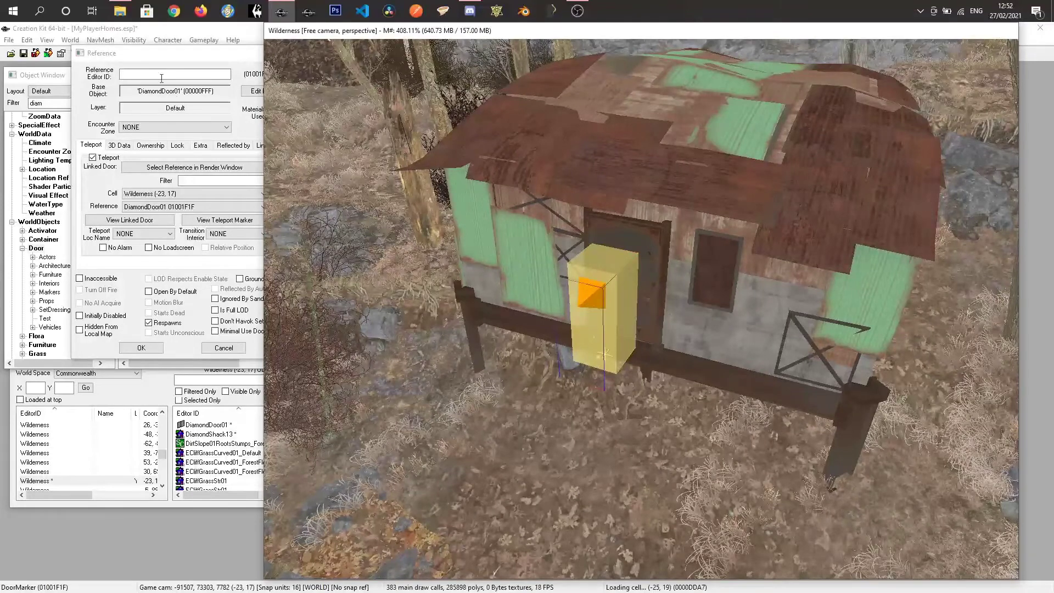
{"action": "left_click", "coordinate": [146, 348]}
{"action": "left_click", "coordinate": [146, 348]}
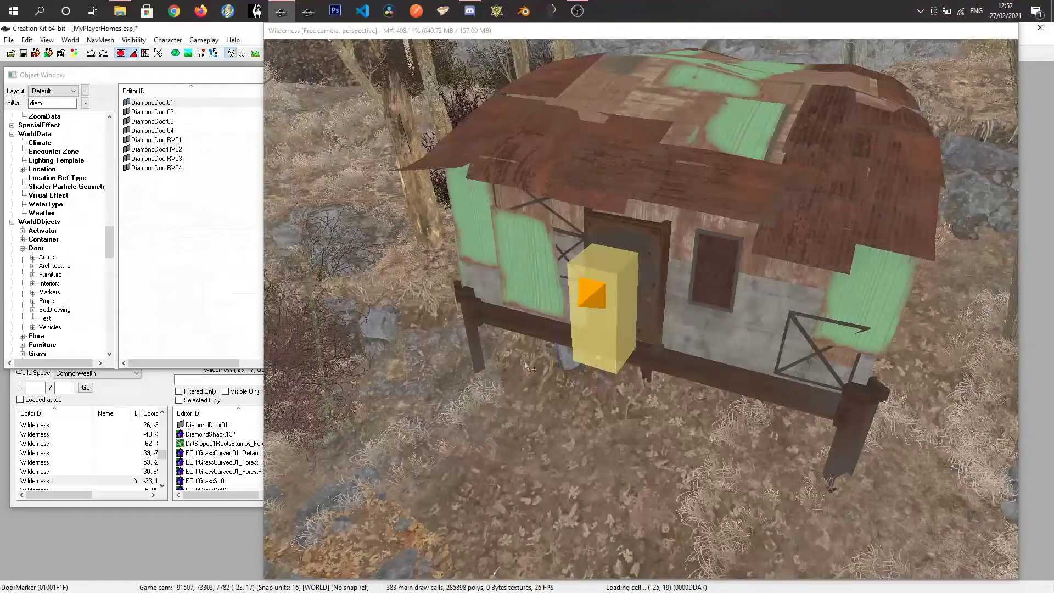
Step: Go from the exterior door marker to its linked door in the MPHSancHome01 cell
{"action": "left_click", "coordinate": [583, 307]}
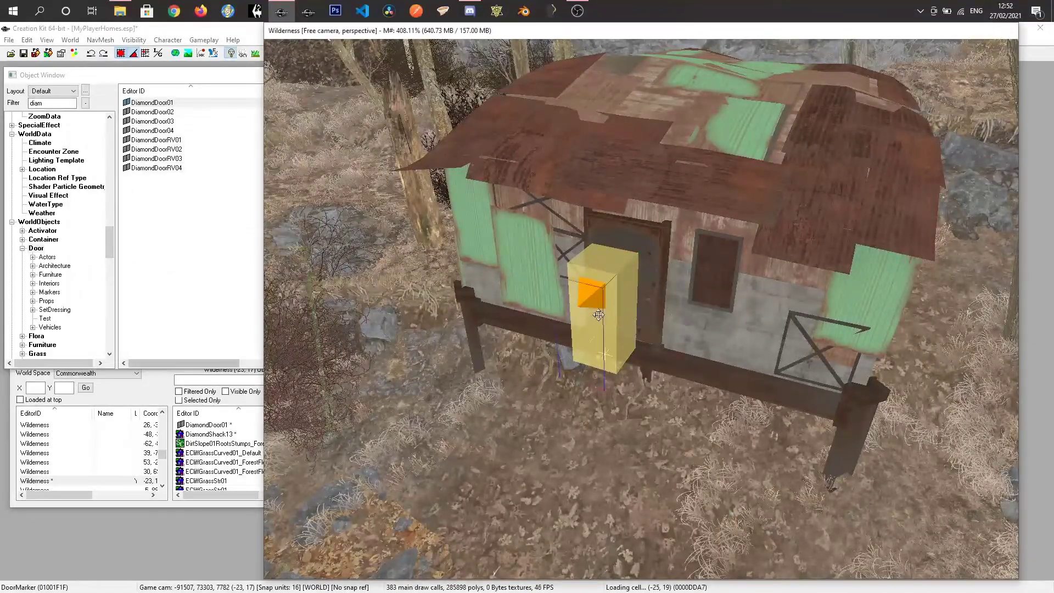
{"action": "double_click", "coordinate": [598, 314]}
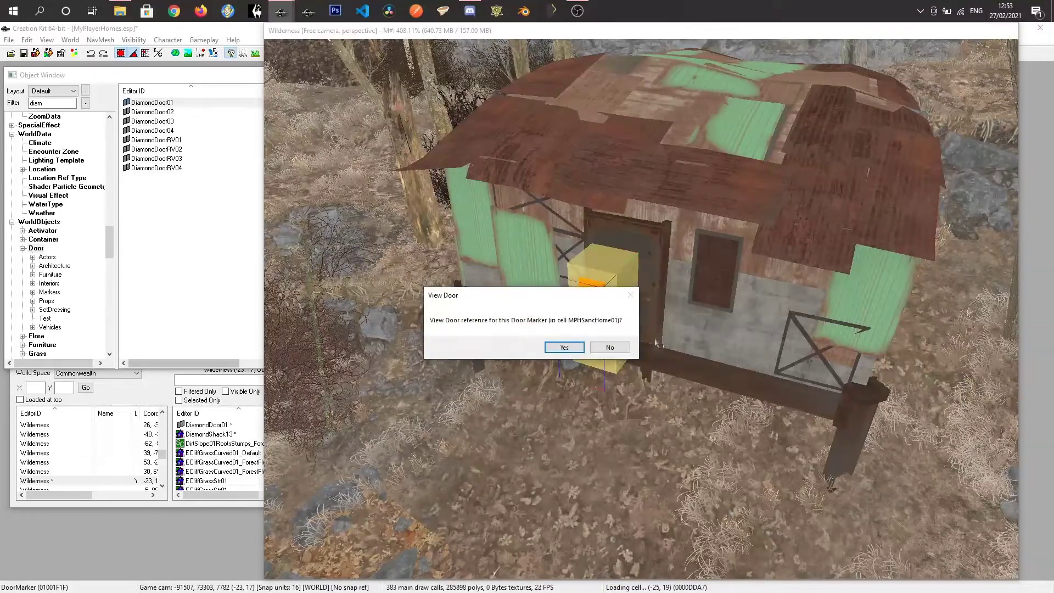
{"action": "left_click", "coordinate": [566, 347]}
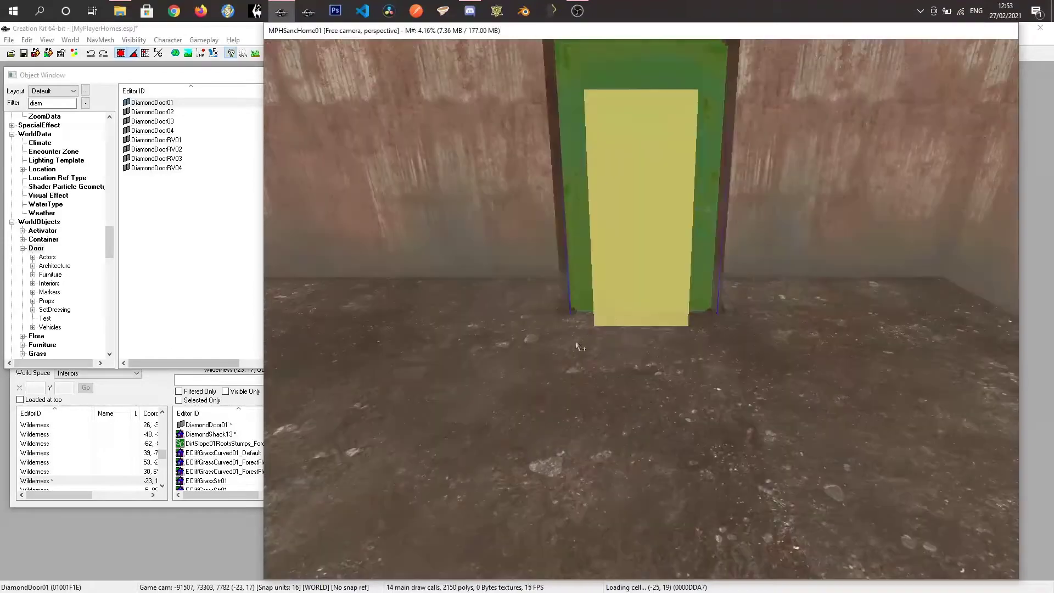
Step: Move the interior teleport marker in front of the door with its arrow facing into the room, and save the plugin
{"action": "mouse_move", "coordinate": [674, 202]}
{"action": "middle_mouse_down", "text": "shift"}
{"action": "mouse_move", "coordinate": [696, 188]}
{"action": "mouse_move", "coordinate": [713, 199]}
{"action": "mouse_move", "coordinate": [558, 199]}
{"action": "mouse_move", "coordinate": [652, 226]}
{"action": "middle_mouse_up", "text": "shift"}
{"action": "left_click", "coordinate": [617, 233]}
{"action": "left_click_drag", "start_coordinate": [626, 226], "coordinate": [586, 307]}
{"action": "middle_click_drag", "start_coordinate": [594, 374], "coordinate": [620, 336]}
{"action": "right_click_drag", "start_coordinate": [592, 252], "coordinate": [592, 244]}
{"action": "mouse_move", "coordinate": [592, 244]}
{"action": "middle_mouse_down", "text": "shift"}
{"action": "mouse_move", "coordinate": [656, 229]}
{"action": "mouse_move", "coordinate": [596, 224]}
{"action": "middle_mouse_up", "text": "shift"}
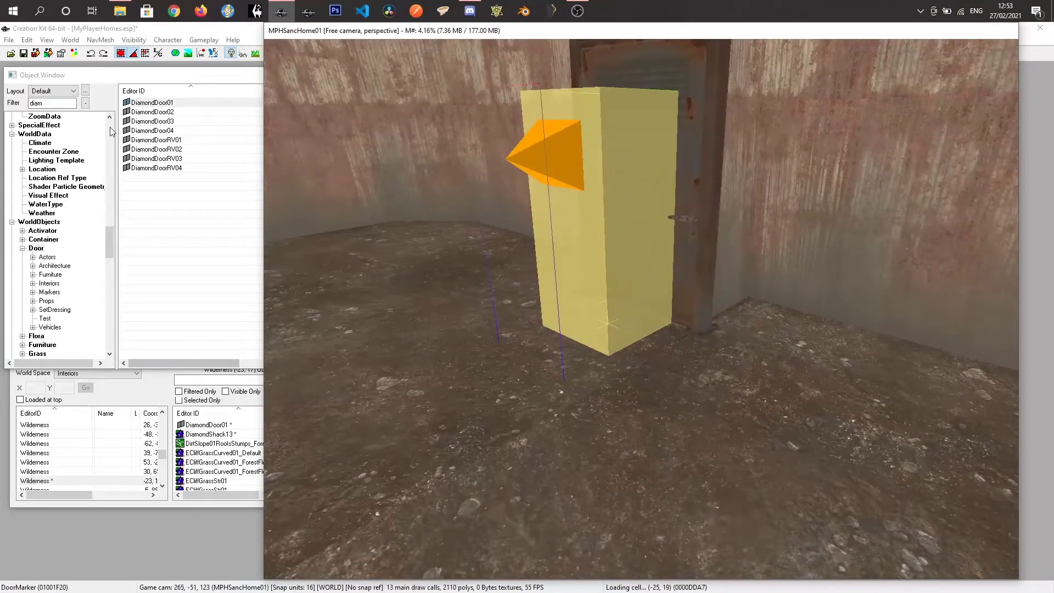
{"action": "left_click", "coordinate": [9, 41]}
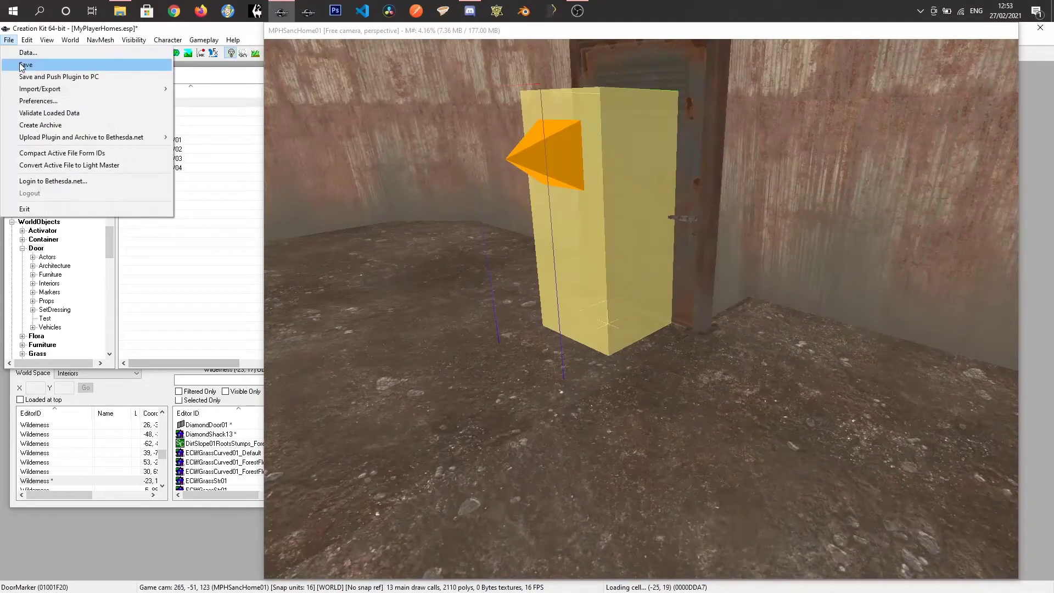
{"action": "left_click", "coordinate": [22, 65]}
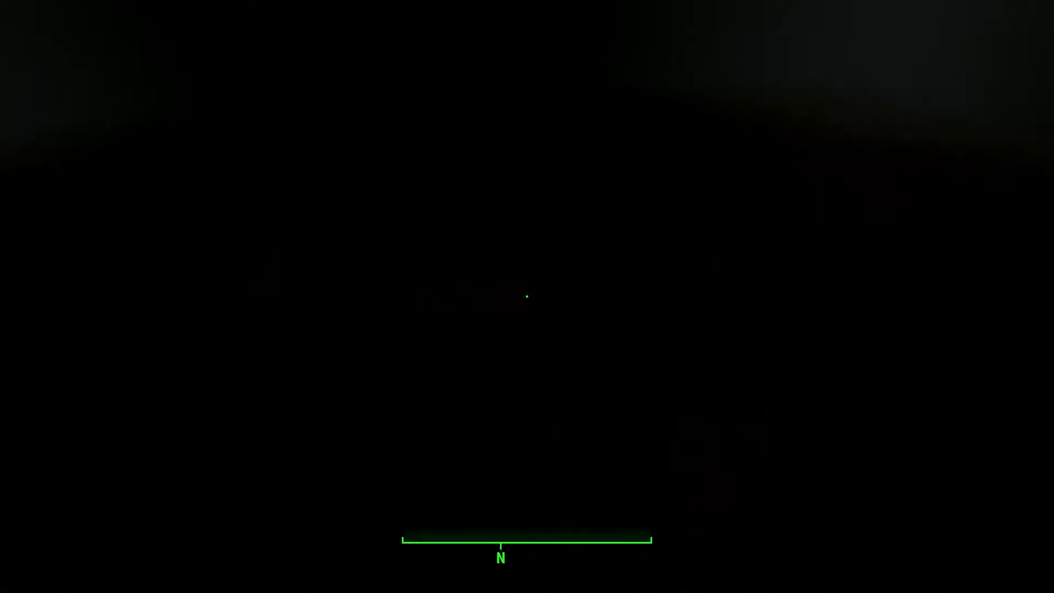
{"action": "key", "text": "Tab"}
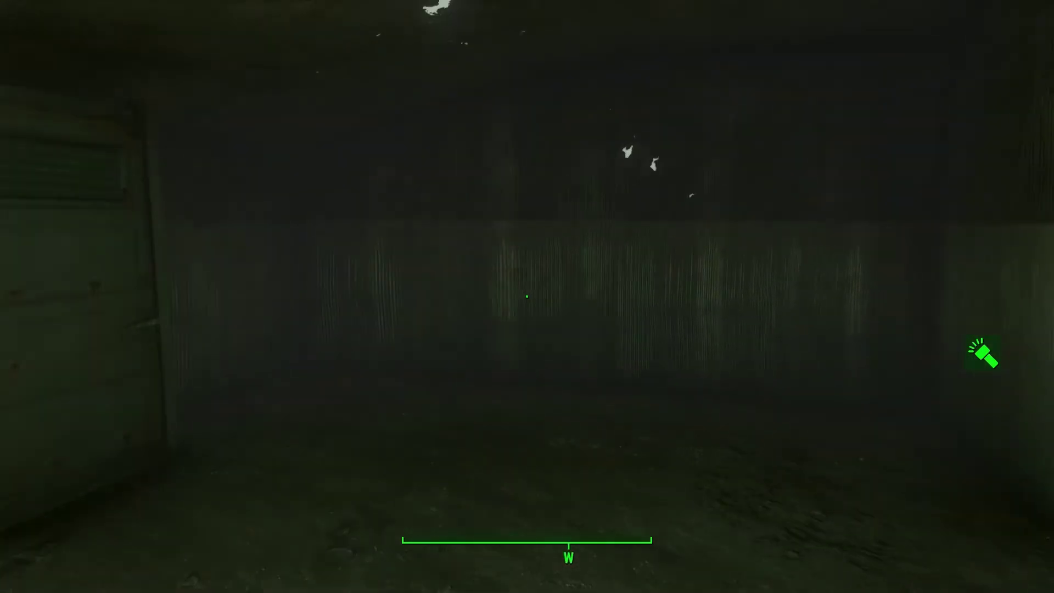
{"action": "key", "text": "Tab"}
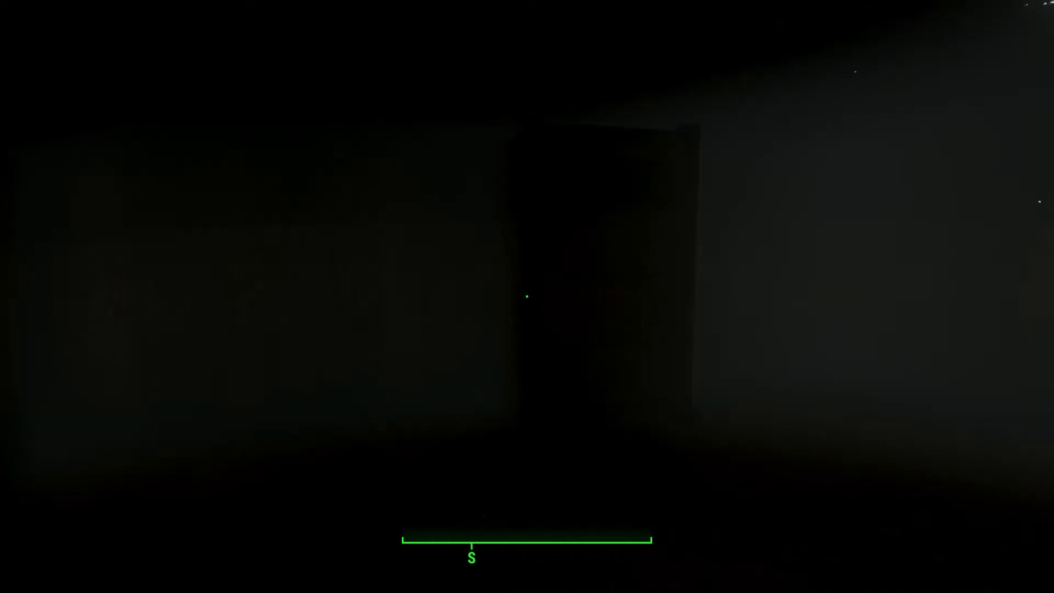
{"action": "key", "text": "Tab"}
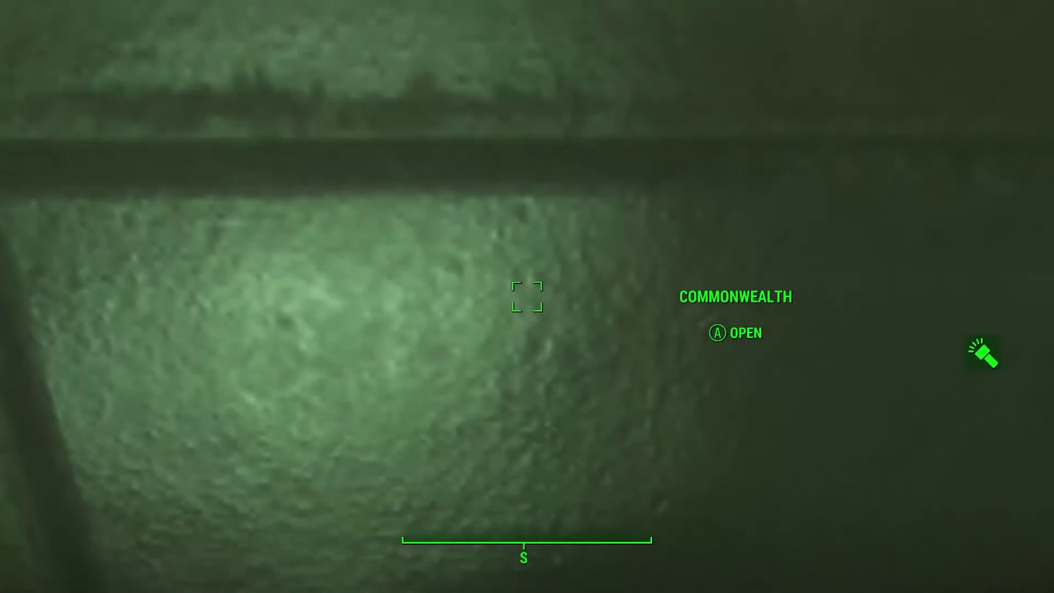
{"action": "key", "text": "e"}
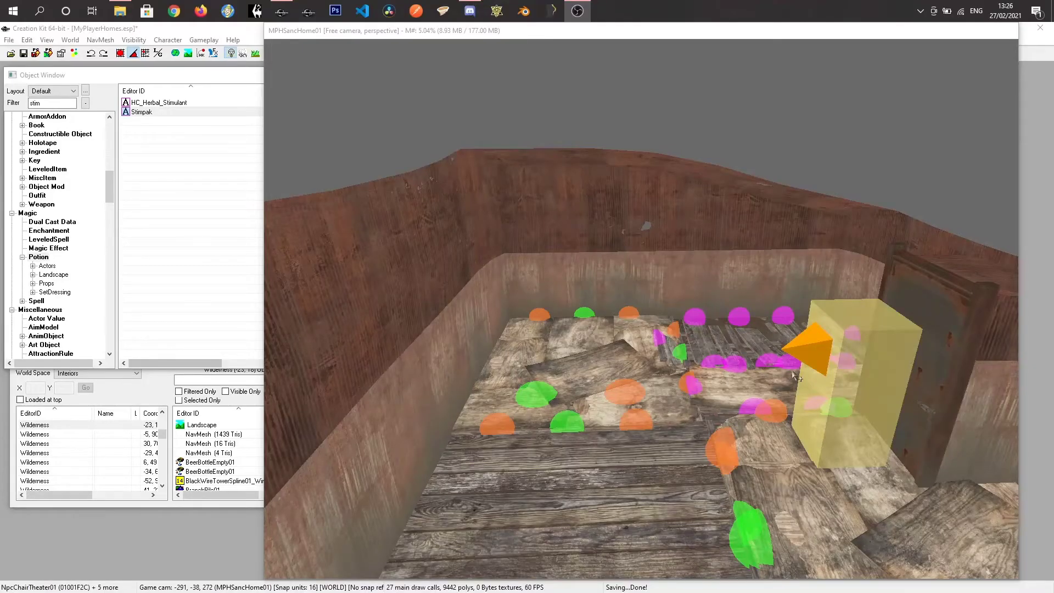
Step: Collapse the Static and Door categories and list all Light objects with the stim filter cleared
{"action": "mouse_move", "coordinate": [825, 379]}
{"action": "middle_mouse_down", "text": "shift"}
{"action": "mouse_move", "coordinate": [788, 381]}
{"action": "mouse_move", "coordinate": [827, 384]}
{"action": "middle_mouse_up", "text": "shift"}
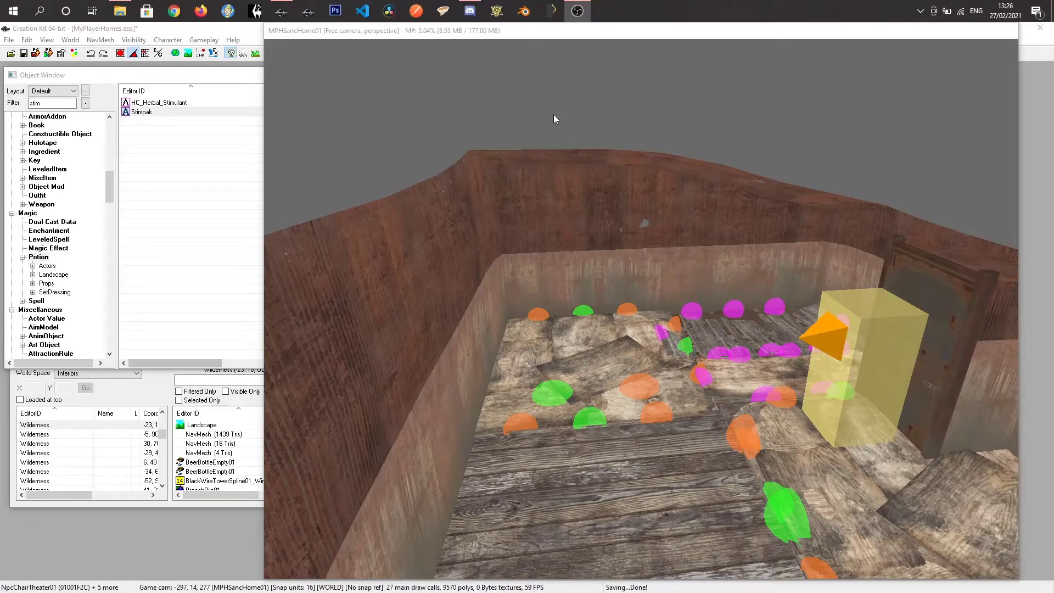
{"action": "left_click", "coordinate": [435, 32]}
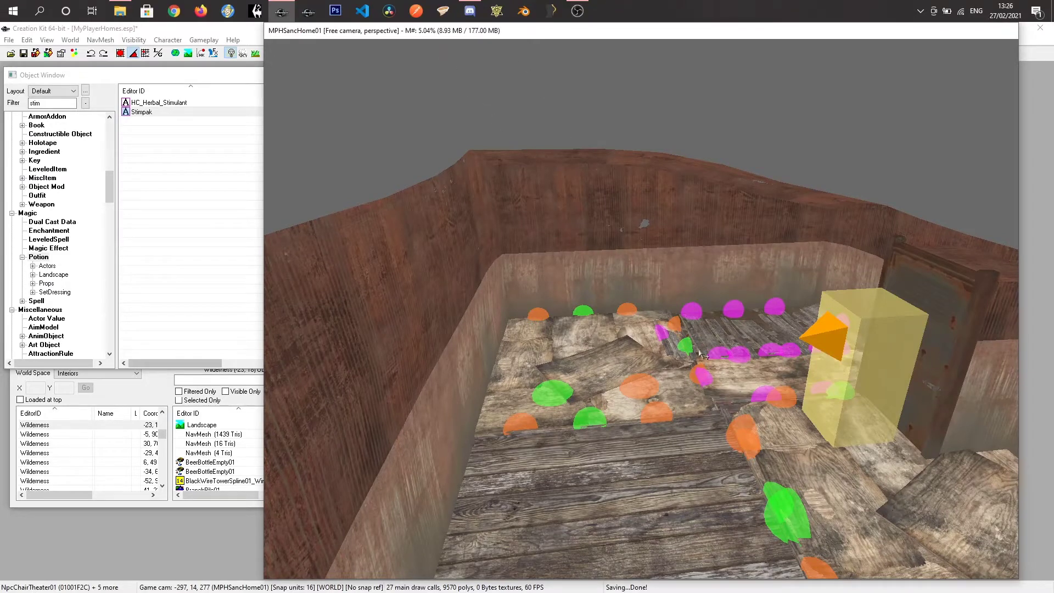
{"action": "middle_click_drag", "start_coordinate": [671, 373], "coordinate": [596, 368]}
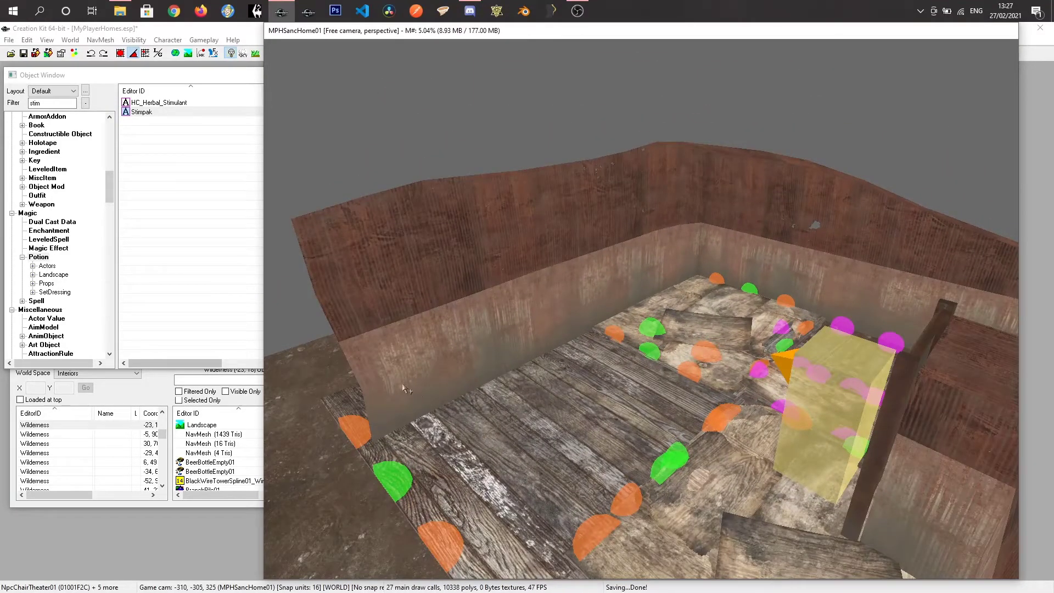
{"action": "left_click_drag", "start_coordinate": [111, 189], "coordinate": [109, 266]}
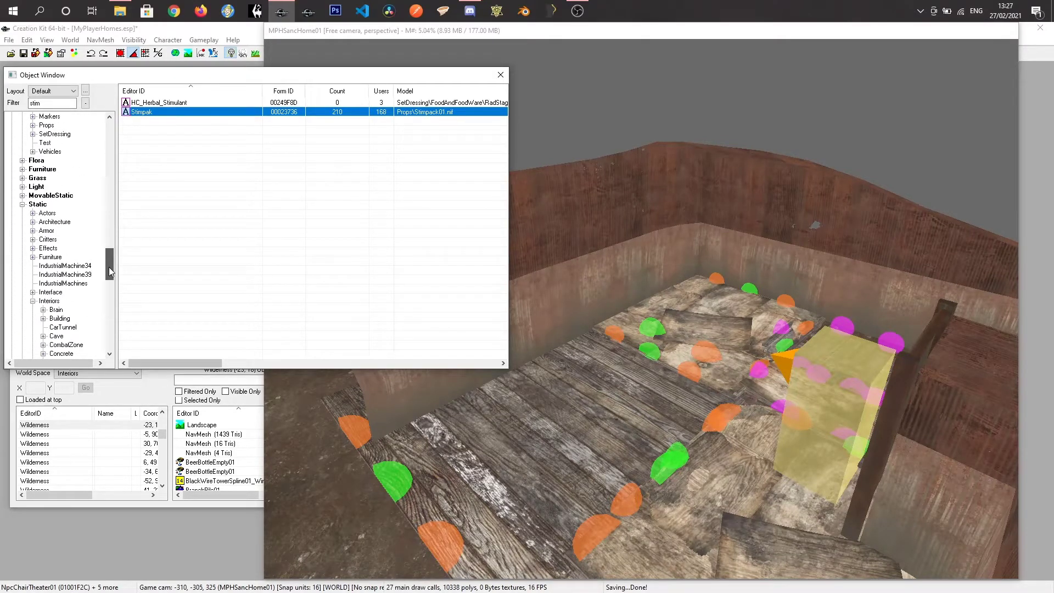
{"action": "left_click", "coordinate": [23, 204]}
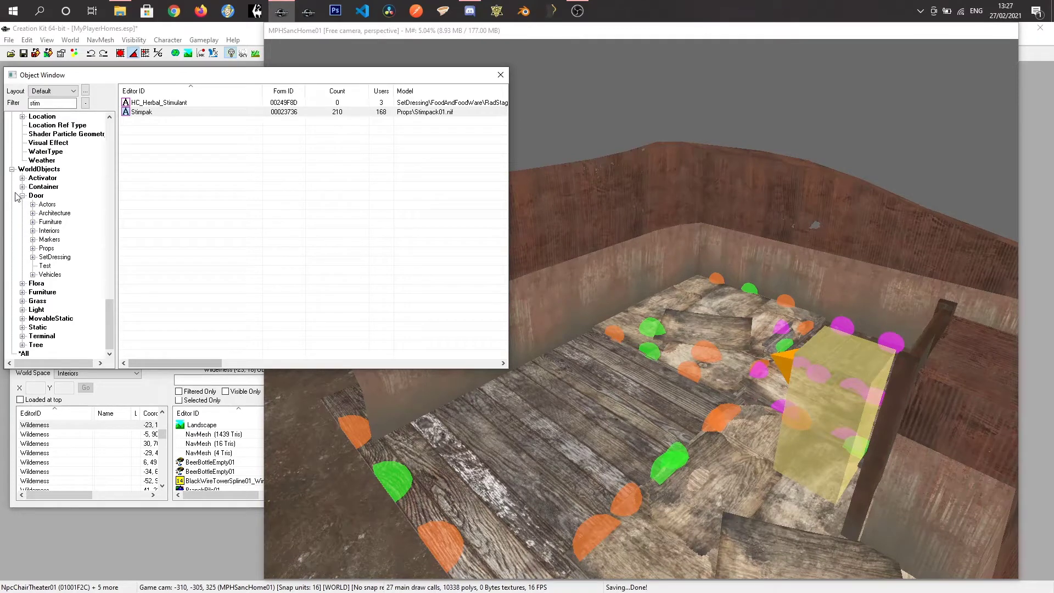
{"action": "left_click", "coordinate": [22, 196]}
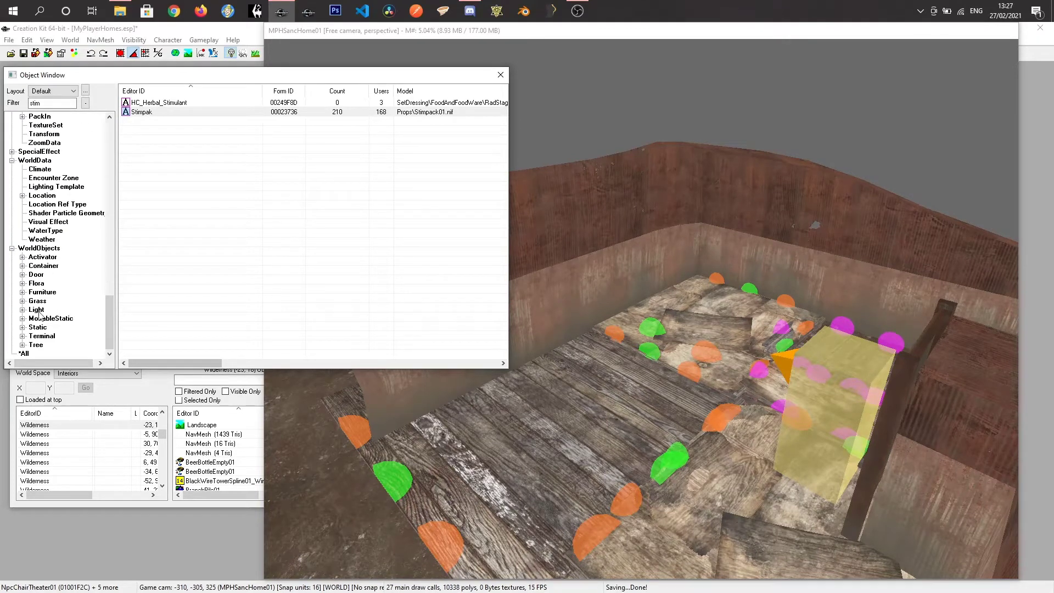
{"action": "left_click", "coordinate": [37, 310]}
{"action": "double_click", "coordinate": [49, 104]}
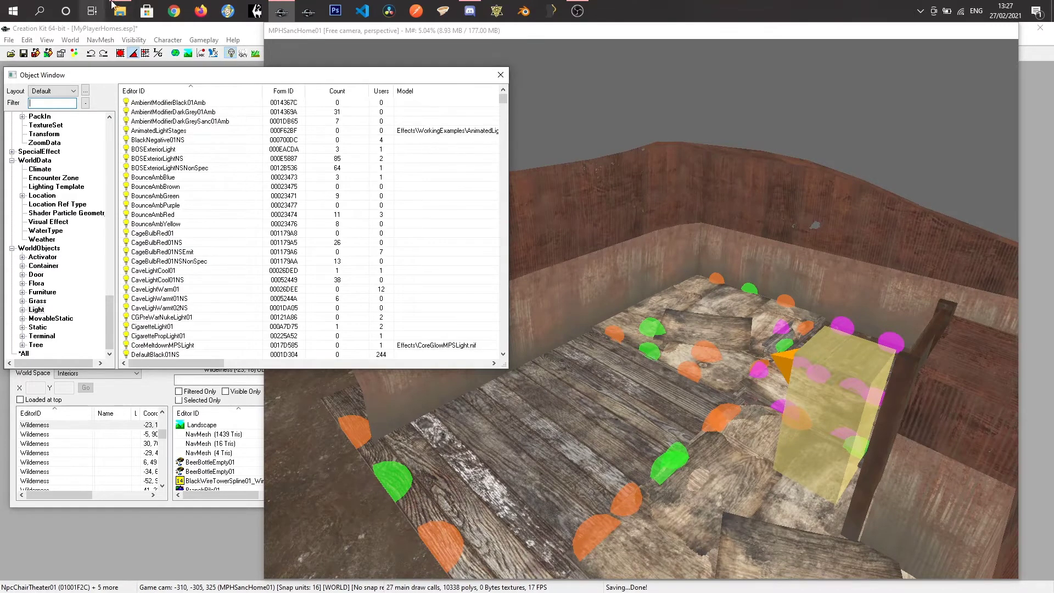
Step: Turn on cell lighting in the render view and filter the Light objects by "flu"
{"action": "left_click", "coordinate": [167, 30]}
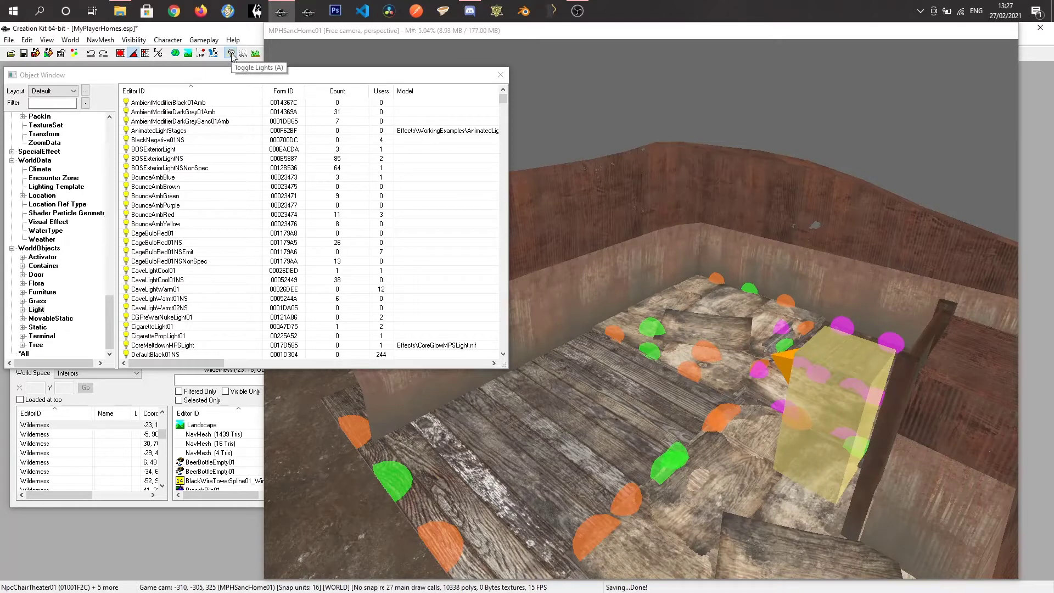
{"action": "left_click", "coordinate": [232, 54]}
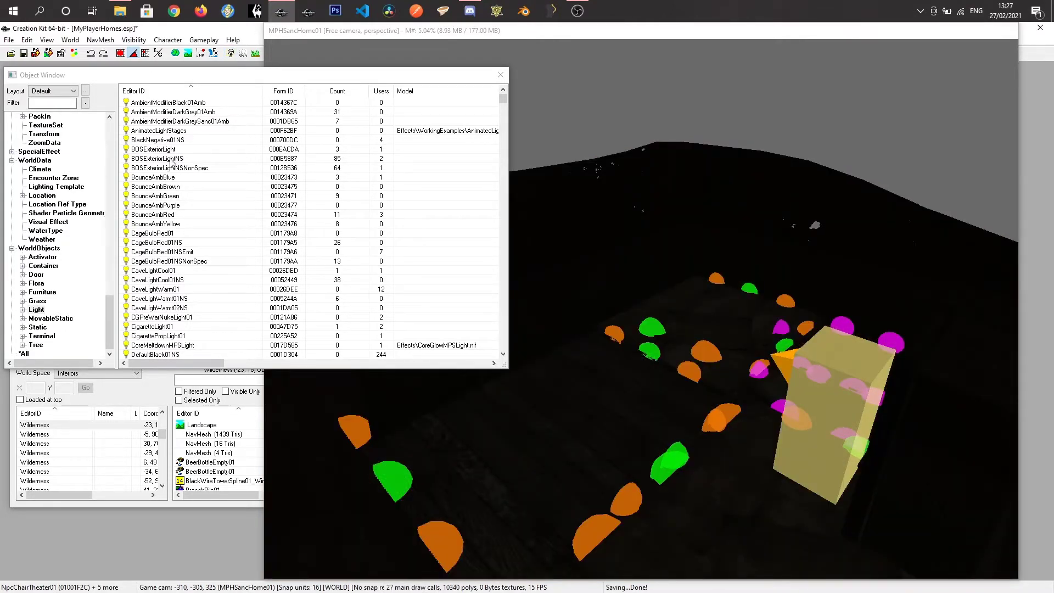
{"action": "scroll", "coordinate": [171, 162], "scroll_direction": "down", "scroll_amount": 15}
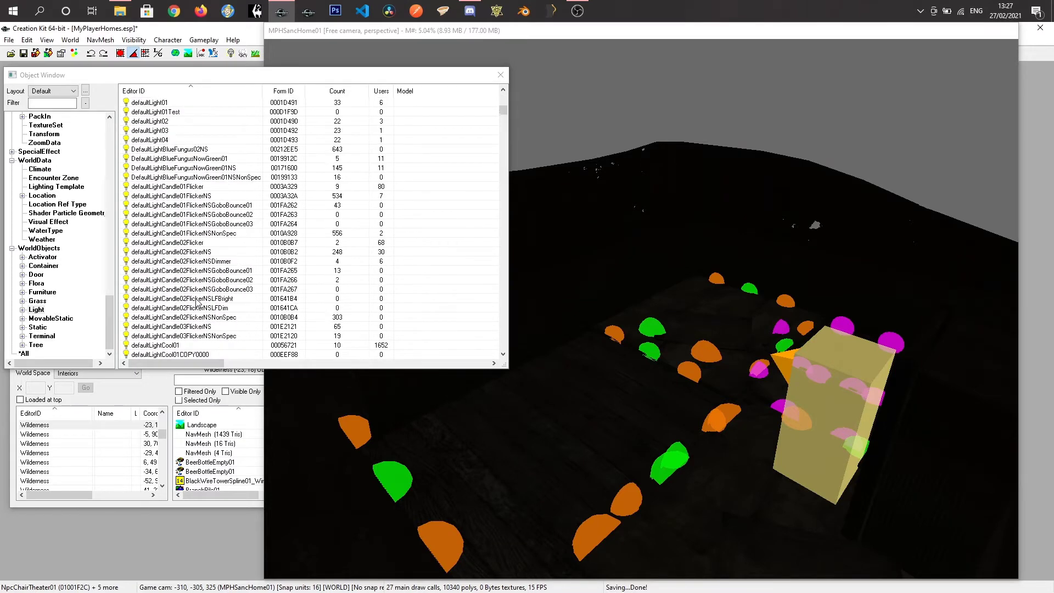
{"action": "scroll", "coordinate": [206, 300], "scroll_direction": "down", "scroll_amount": 2}
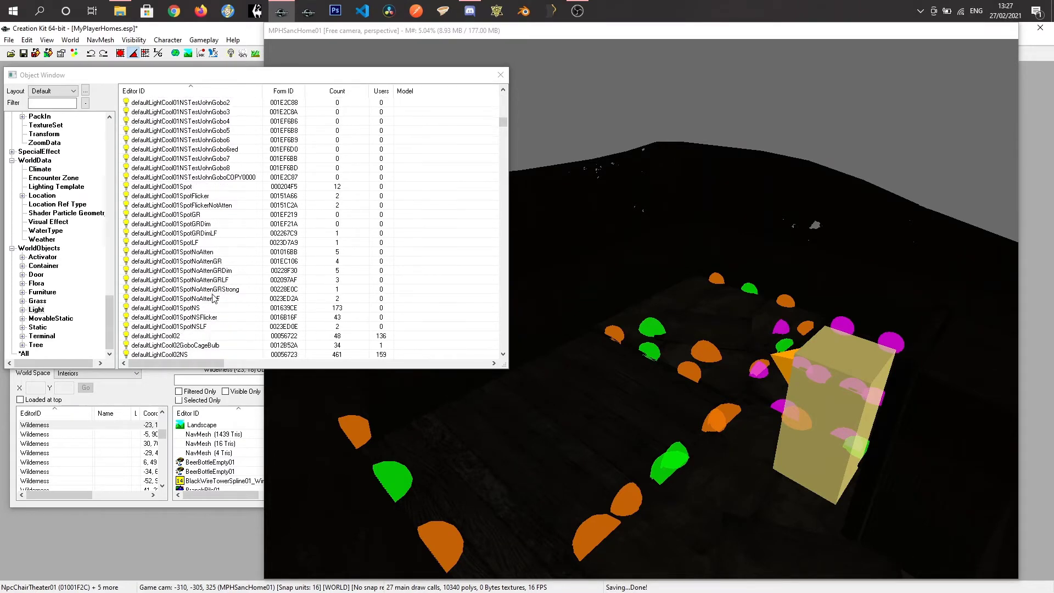
{"action": "scroll", "coordinate": [212, 298], "scroll_direction": "up", "scroll_amount": 5}
{"action": "left_click", "coordinate": [34, 104]}
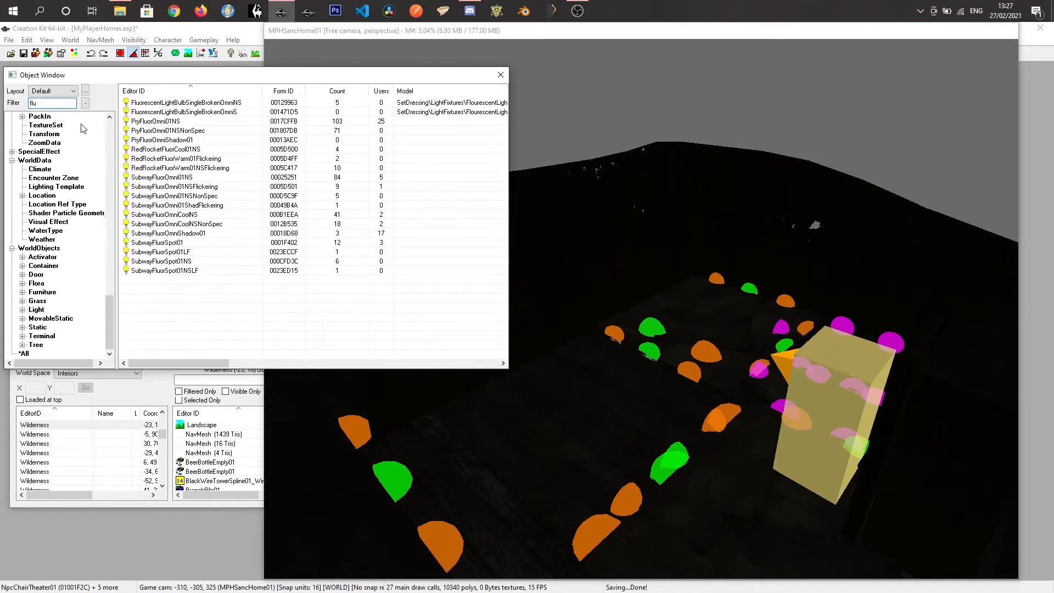
Step: Preview the fluorescent light objects, comparing FluorescentLightBulbSingleBrokenOmniS, PryFluorOmni01NS and the RedRocketFluorWarm01 flickering variants
{"action": "left_click", "coordinate": [192, 112]}
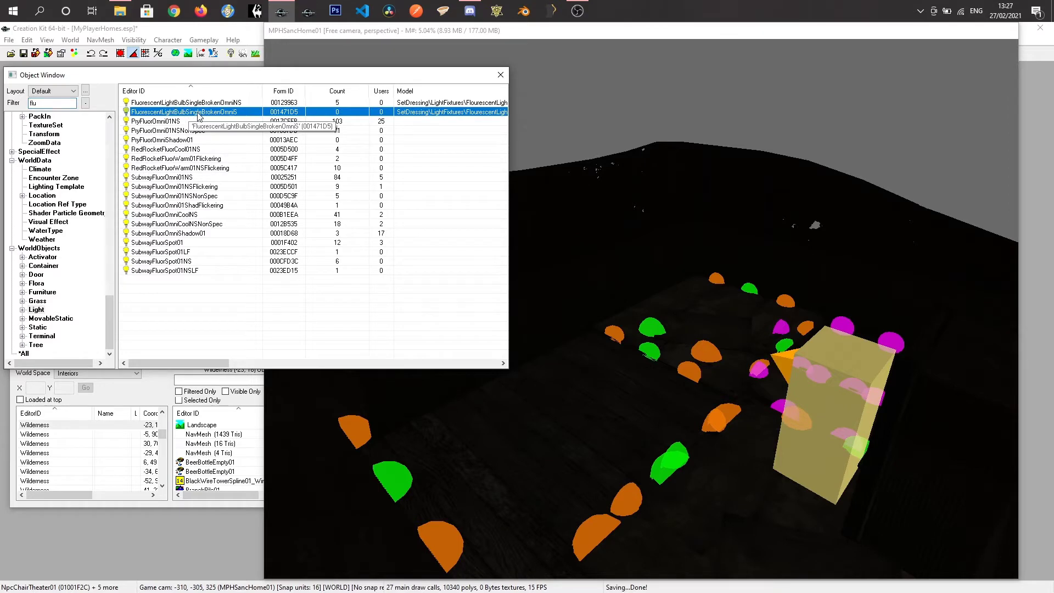
{"action": "right_click", "coordinate": [199, 113]}
{"action": "left_click", "coordinate": [230, 200]}
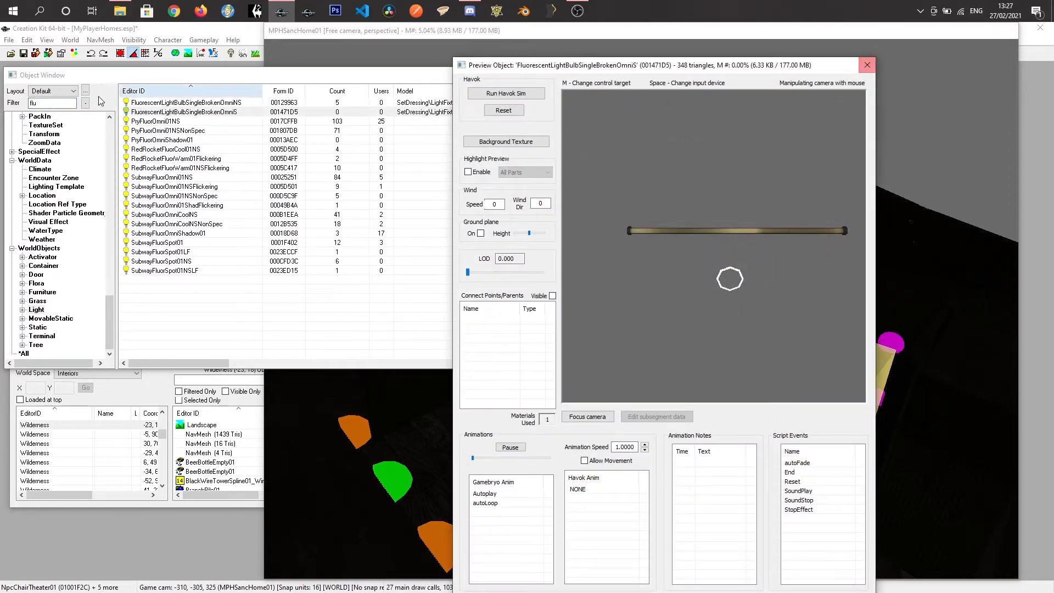
{"action": "left_click", "coordinate": [178, 121]}
{"action": "left_click", "coordinate": [185, 112]}
{"action": "left_click", "coordinate": [187, 122]}
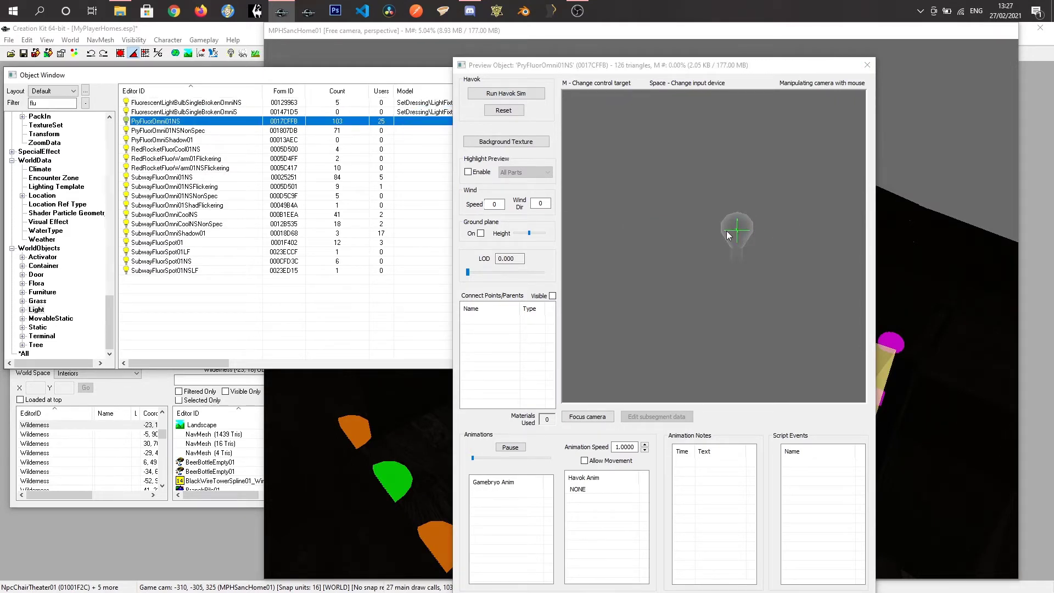
{"action": "left_click", "coordinate": [183, 159]}
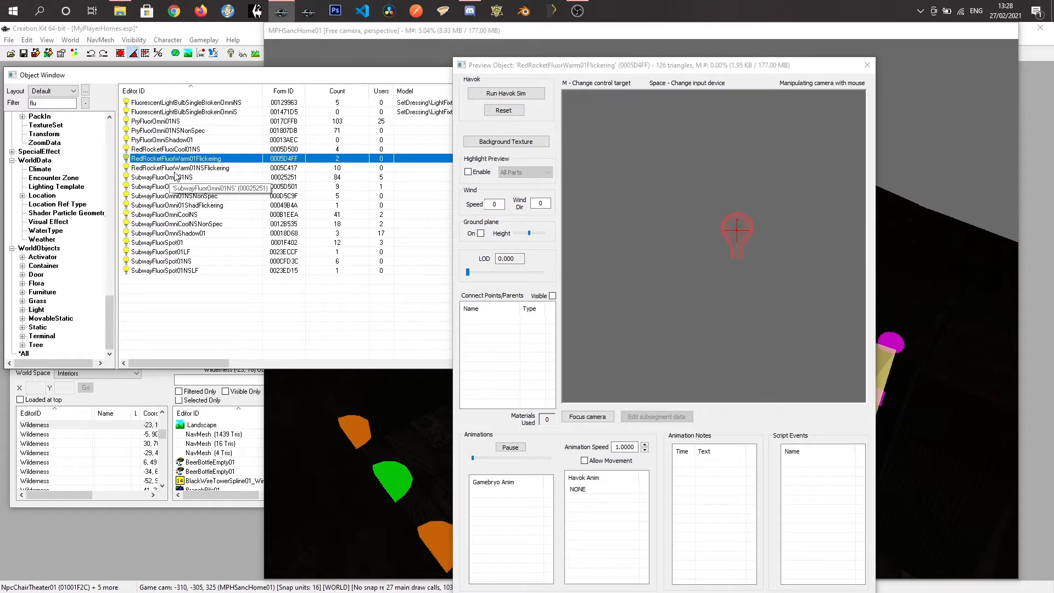
{"action": "left_click", "coordinate": [185, 168]}
{"action": "left_click", "coordinate": [189, 159]}
{"action": "left_click", "coordinate": [189, 169]}
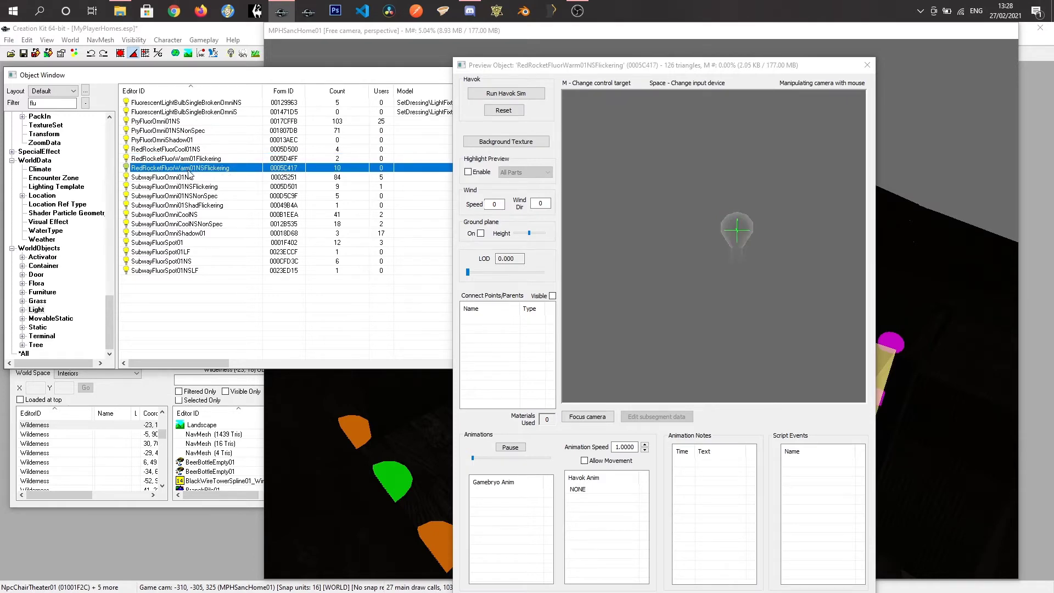
{"action": "left_click", "coordinate": [198, 159]}
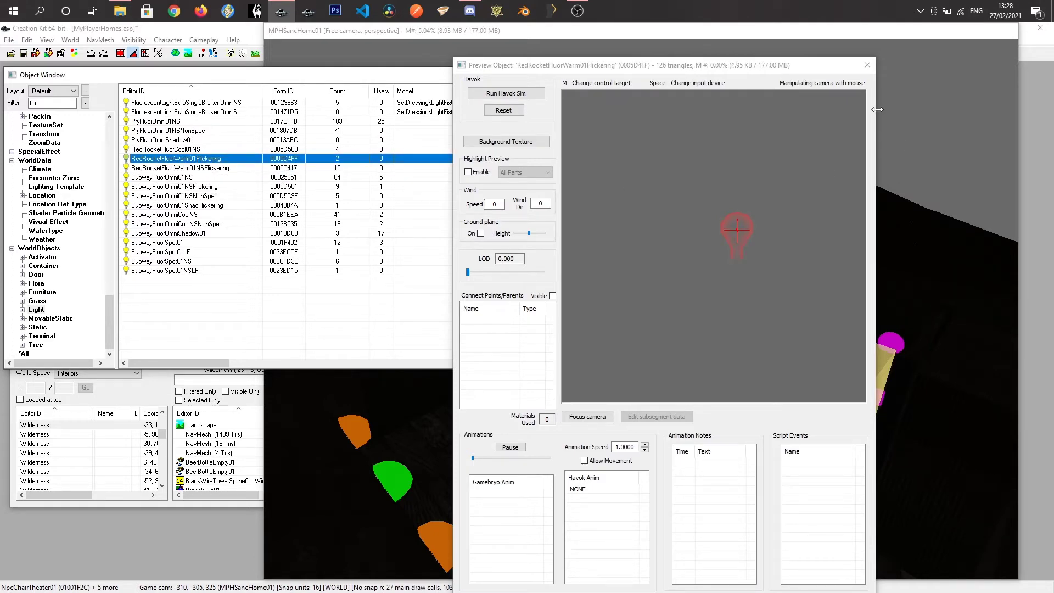
{"action": "left_click", "coordinate": [866, 65]}
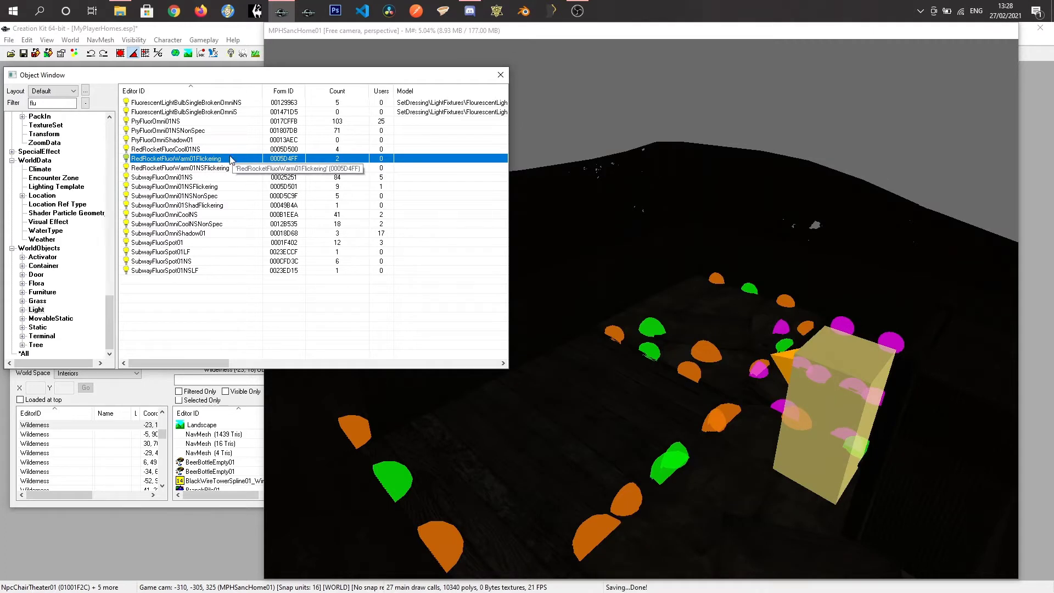
Step: Place a RedRocketFluorWarm01Flickering light in the shack interior, above the floor and below roof height
{"action": "mouse_move", "coordinate": [670, 342]}
{"action": "left_mouse_down"}
{"action": "mouse_move", "coordinate": [714, 347]}
{"action": "mouse_move", "coordinate": [703, 384]}
{"action": "mouse_move", "coordinate": [710, 229]}
{"action": "mouse_move", "coordinate": [713, 255]}
{"action": "left_mouse_up"}
{"action": "mouse_move", "coordinate": [703, 377]}
{"action": "middle_mouse_down", "text": "shift"}
{"action": "mouse_move", "coordinate": [734, 364]}
{"action": "mouse_move", "coordinate": [719, 370]}
{"action": "middle_mouse_up", "text": "shift"}
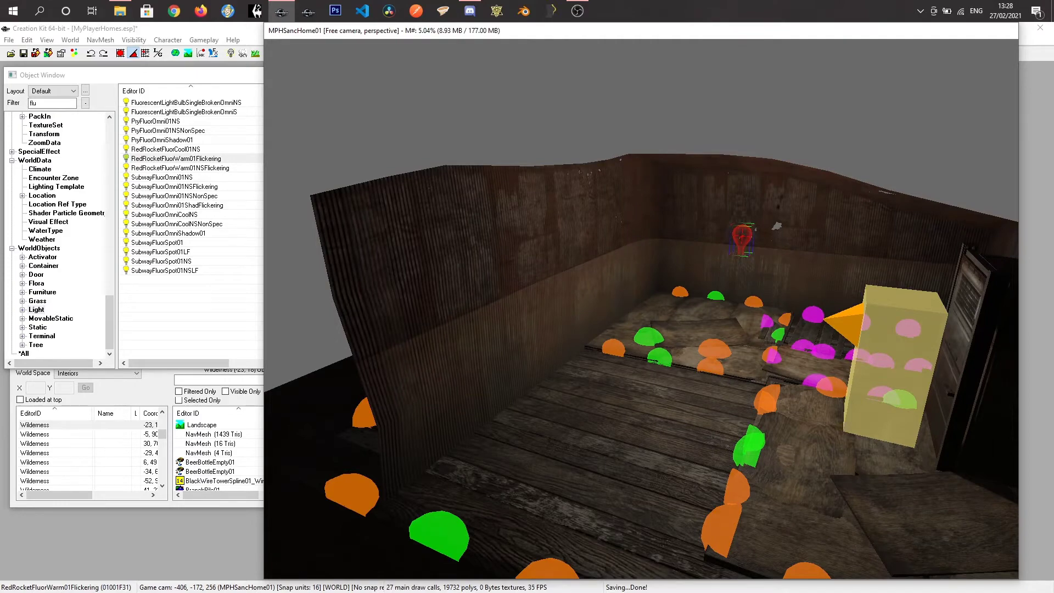
{"action": "middle_click_drag", "start_coordinate": [779, 269], "coordinate": [636, 270], "text": "shift"}
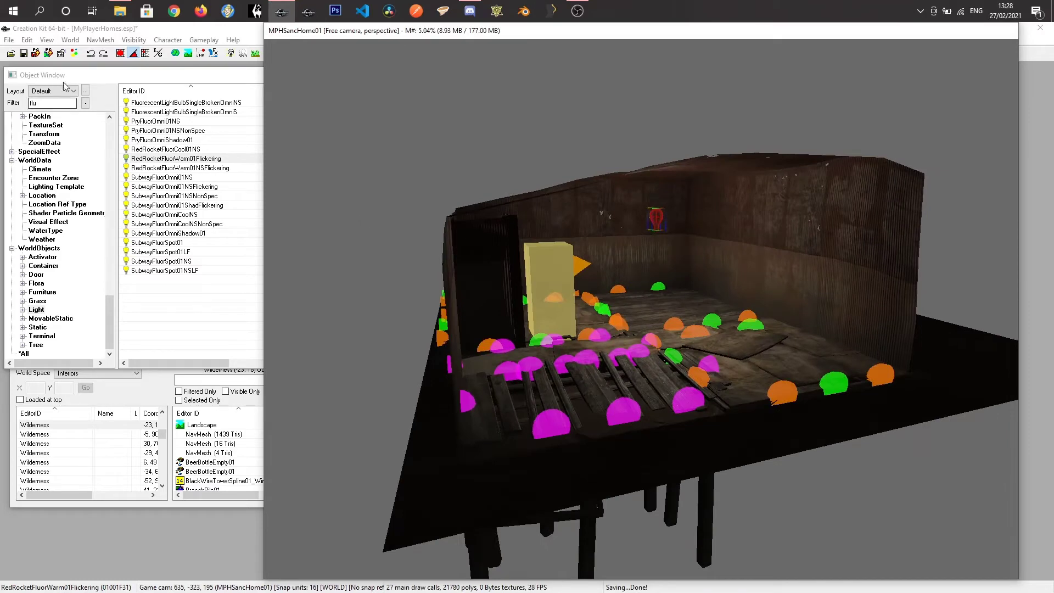
Step: List the Static objects matching "flu" and preview the FluorescentLight03 fixture from below
{"action": "left_click", "coordinate": [37, 328]}
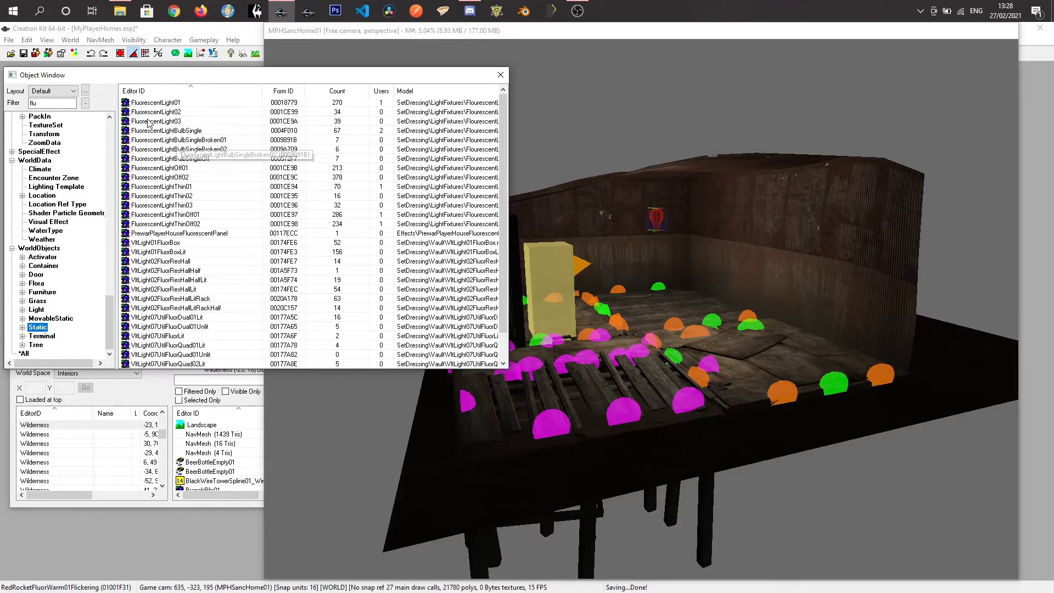
{"action": "right_click", "coordinate": [167, 122]}
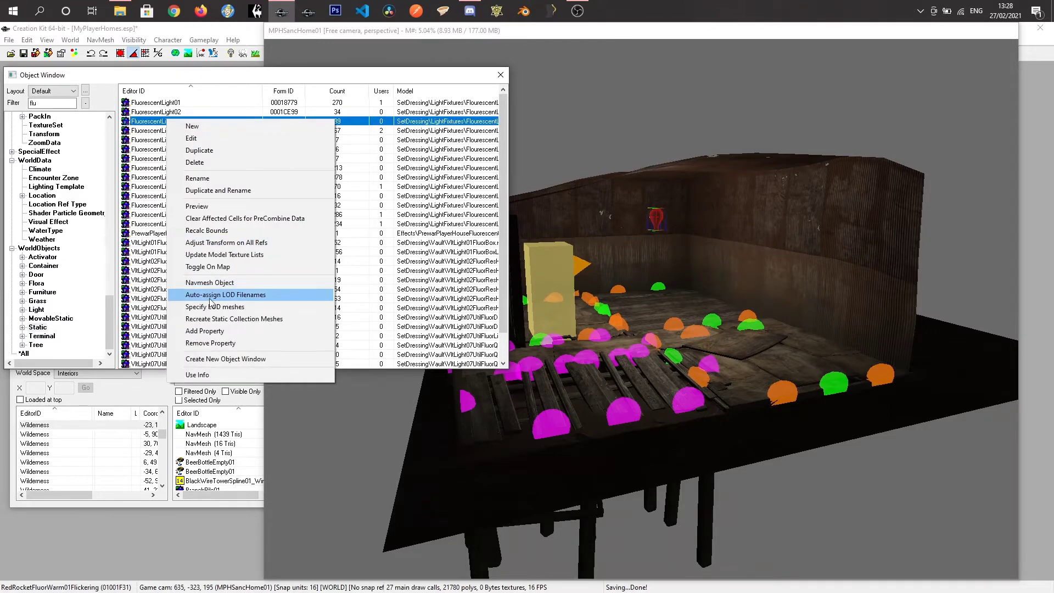
{"action": "left_click", "coordinate": [230, 208]}
{"action": "left_click_drag", "start_coordinate": [686, 297], "coordinate": [650, 232]}
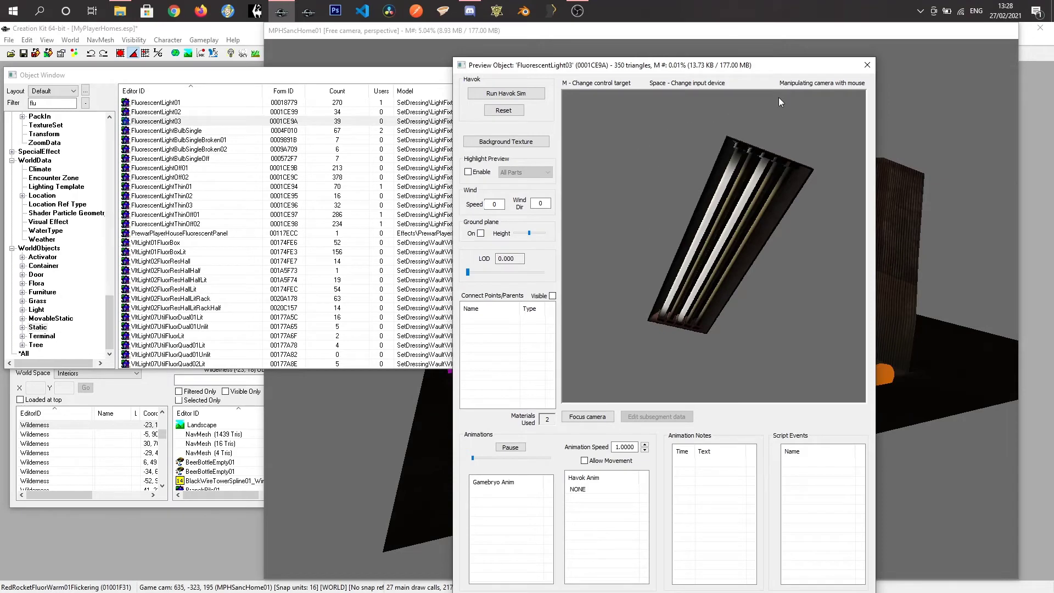
{"action": "left_click", "coordinate": [867, 65]}
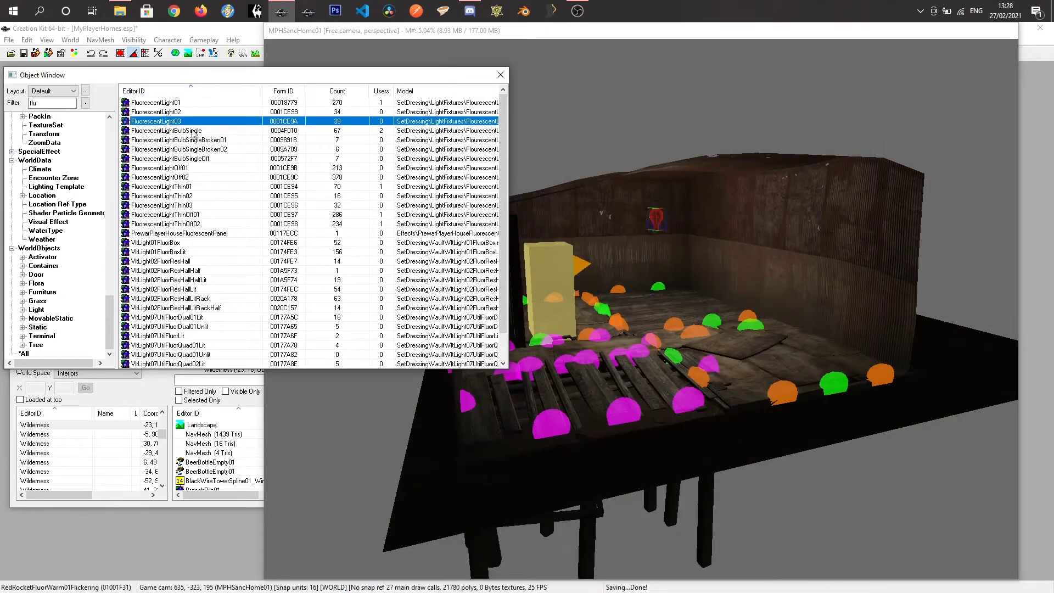
Step: Place the FluorescentLight03 fixture in the shack and position it near roof height directly above the flickering light
{"action": "left_click_drag", "start_coordinate": [185, 124], "coordinate": [744, 192]}
{"action": "middle_click_drag", "start_coordinate": [744, 193], "coordinate": [730, 312], "text": "shift"}
{"action": "left_click_drag", "start_coordinate": [696, 136], "coordinate": [696, 174]}
{"action": "middle_click_drag", "start_coordinate": [696, 175], "coordinate": [674, 150], "text": "shift"}
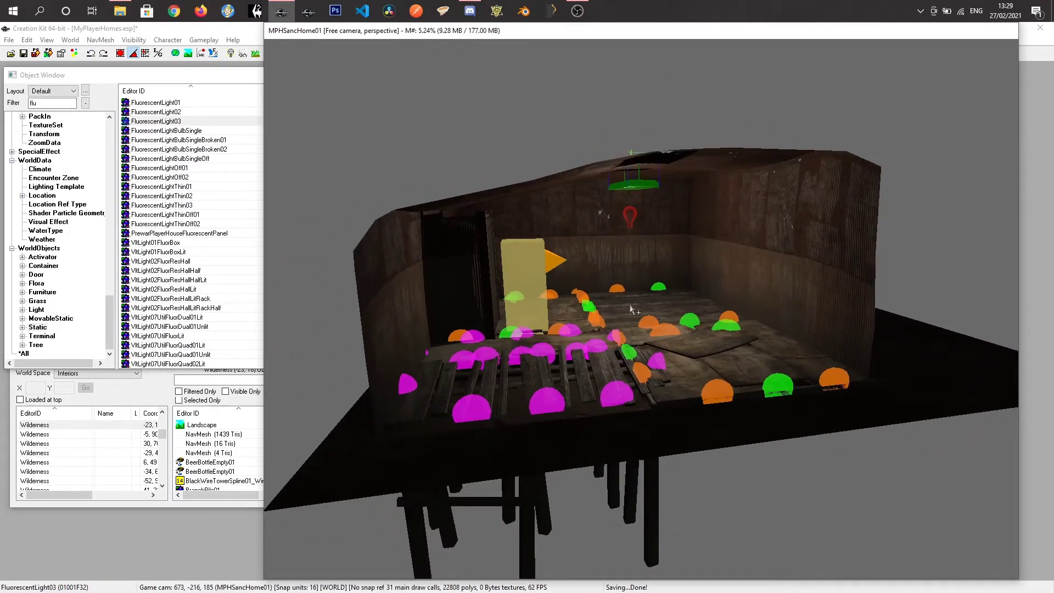
{"action": "mouse_move", "coordinate": [689, 347]}
{"action": "middle_mouse_down"}
{"action": "mouse_move", "coordinate": [683, 328]}
{"action": "mouse_move", "coordinate": [686, 351]}
{"action": "mouse_move", "coordinate": [699, 357]}
{"action": "middle_mouse_up"}
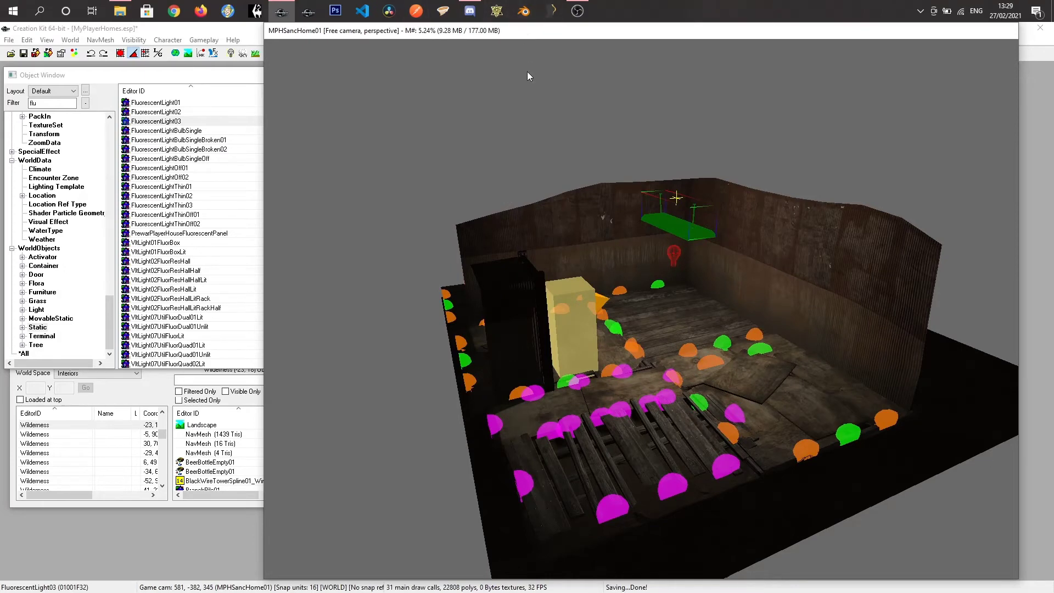
Step: Hide the markers in the render view and turn cell lighting off
{"action": "key", "text": "m"}
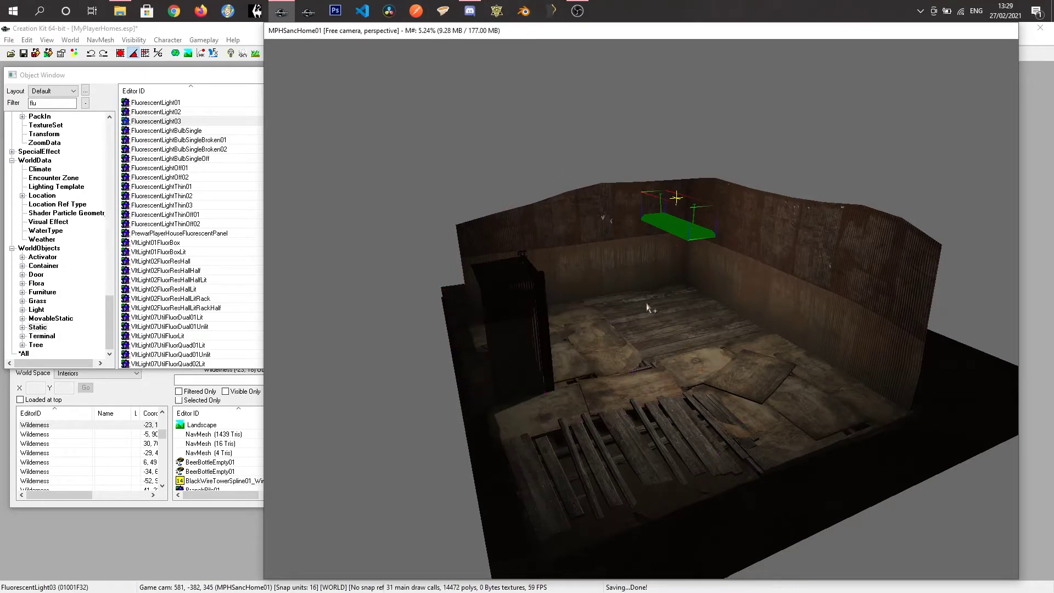
{"action": "middle_click_drag", "start_coordinate": [612, 238], "coordinate": [593, 227], "text": "shift"}
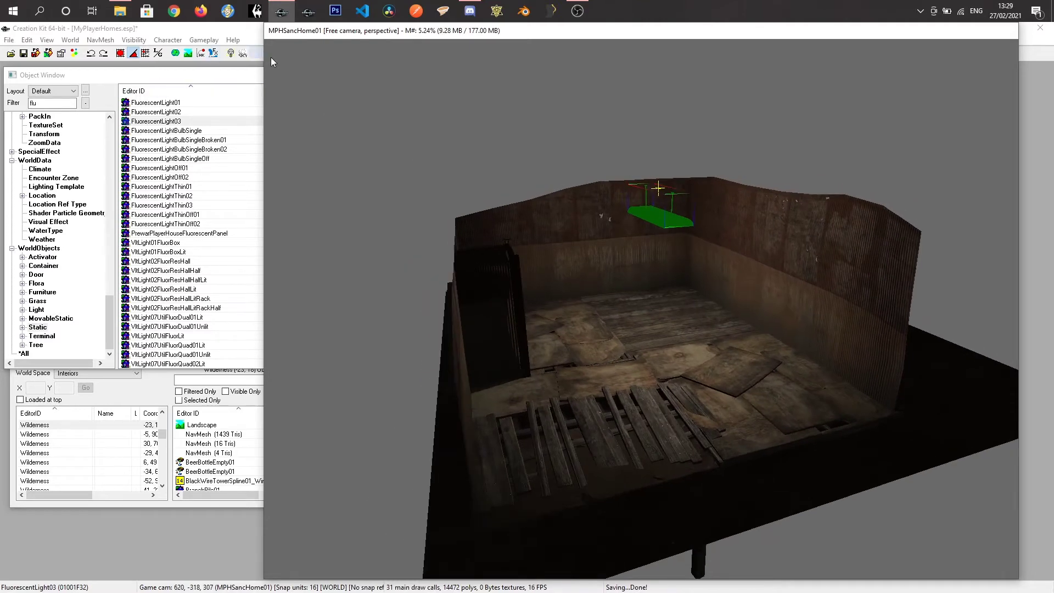
{"action": "left_click", "coordinate": [230, 53]}
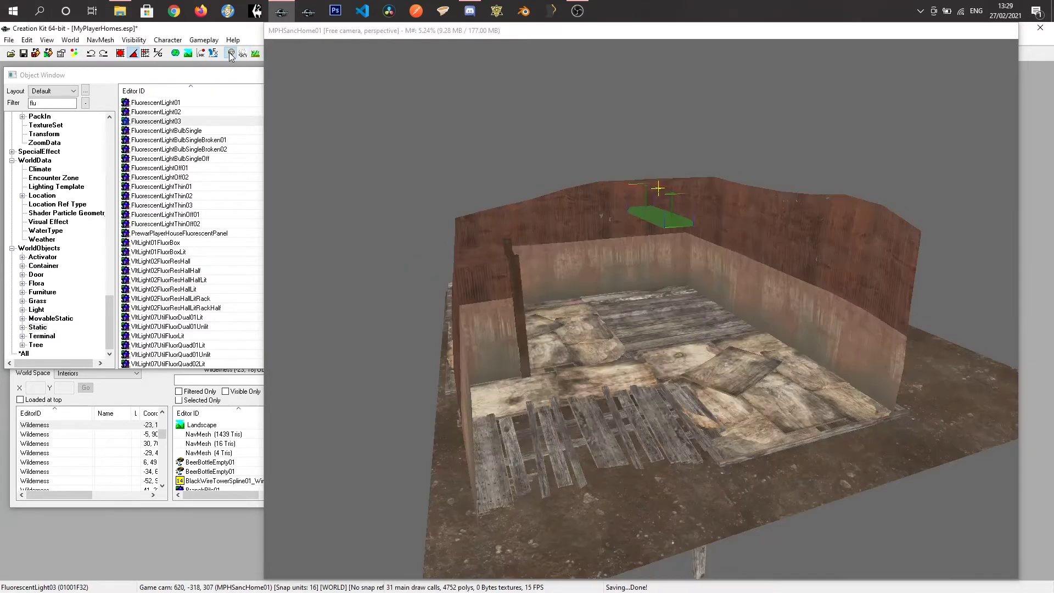
{"action": "middle_click_drag", "start_coordinate": [723, 273], "coordinate": [721, 295], "text": "shift"}
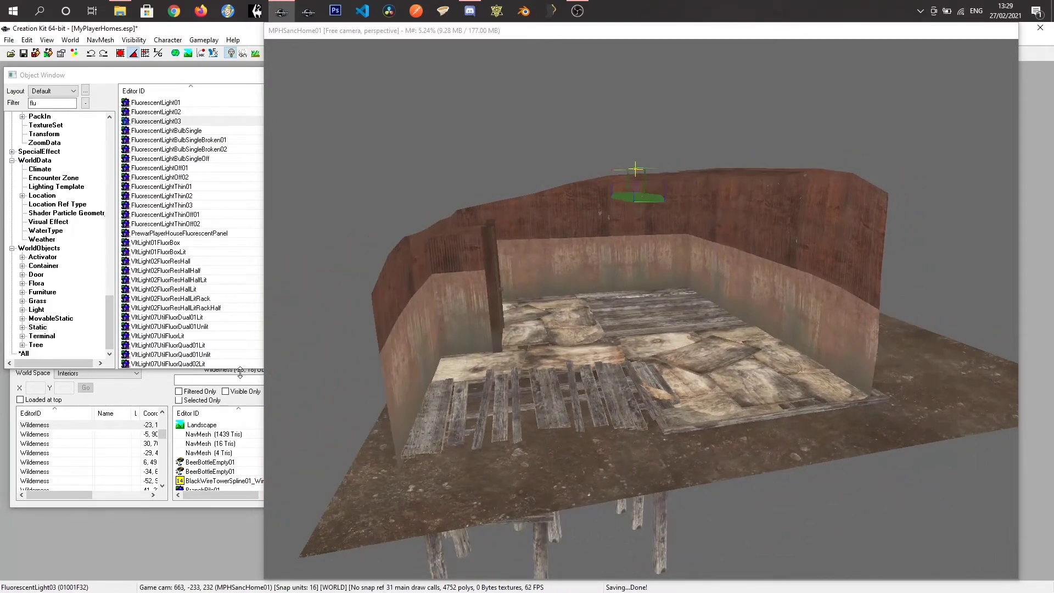
Step: List the Furniture objects matching the filter "bed"
{"action": "left_click", "coordinate": [38, 104]}
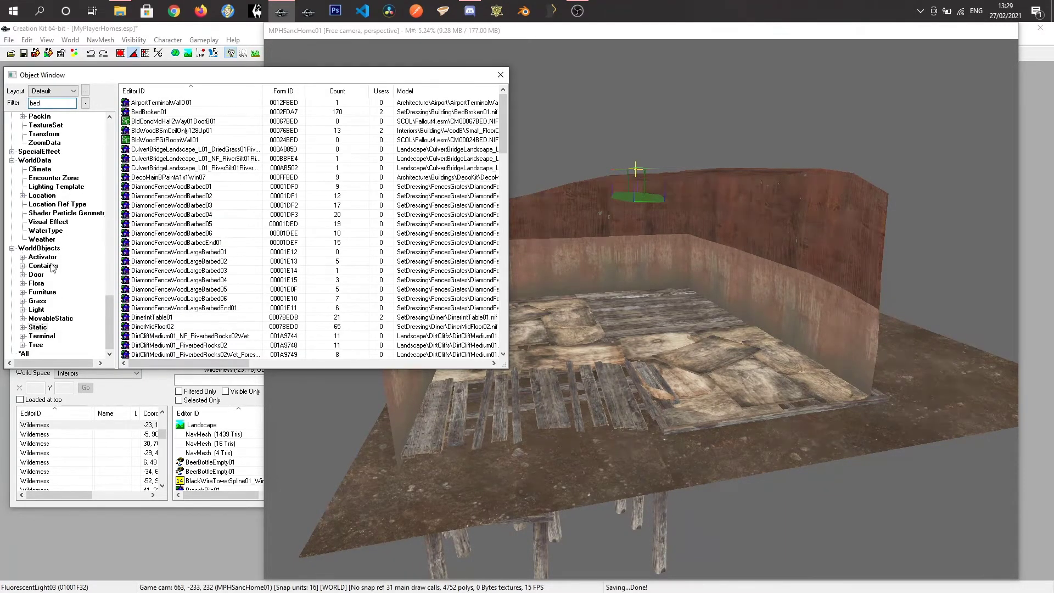
{"action": "left_click", "coordinate": [41, 292]}
{"action": "scroll", "coordinate": [196, 329], "scroll_direction": "down", "scroll_amount": 6}
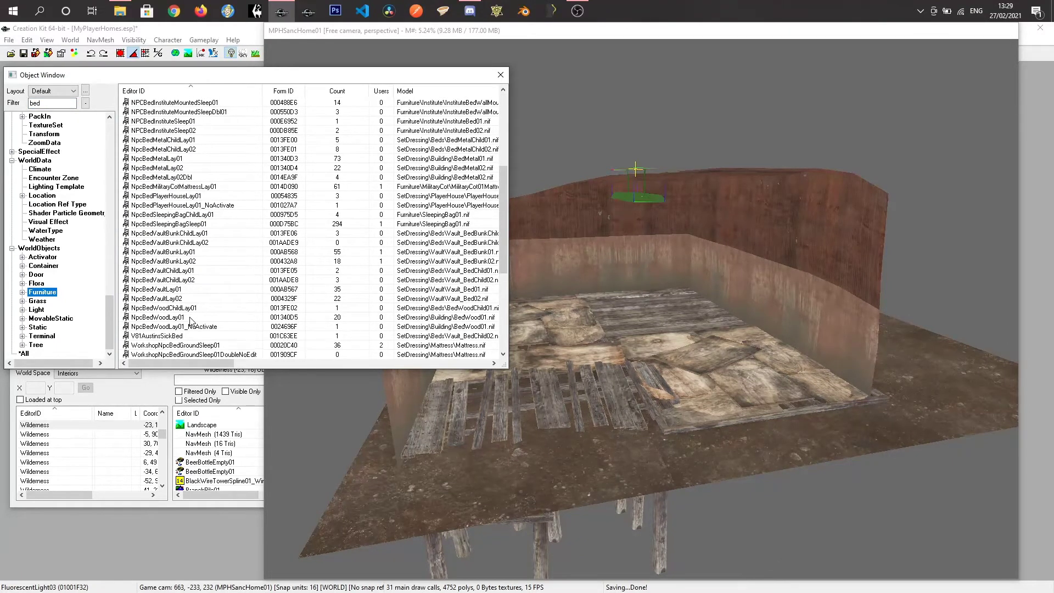
{"action": "scroll", "coordinate": [159, 340], "scroll_direction": "down", "scroll_amount": 1}
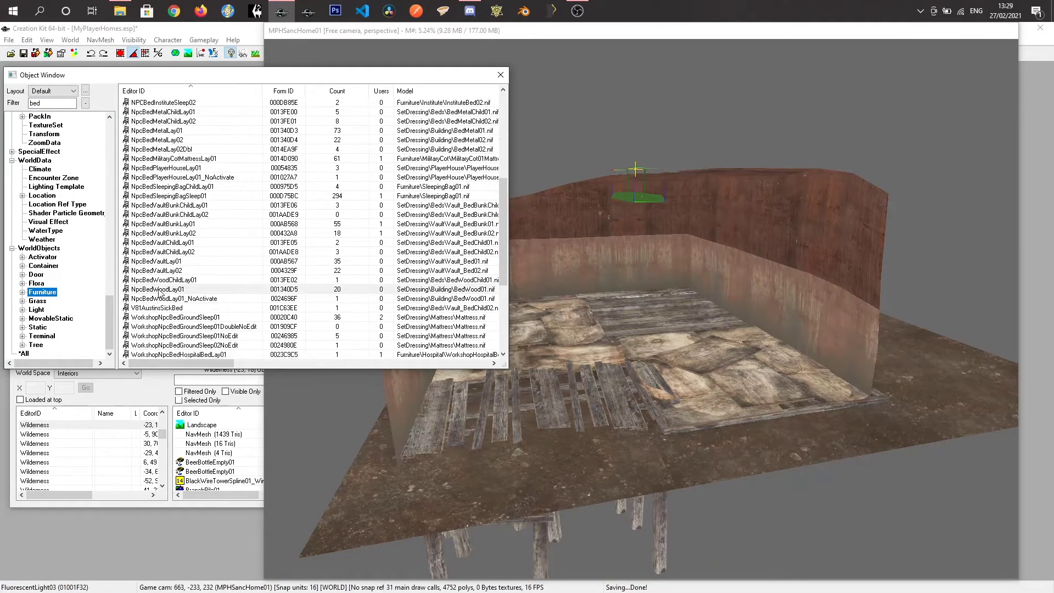
Step: Preview the bed models from NpcBedWoodLay01 through the Workshop ground-sleep and metal beds to WorkshopNpcBedMetalLay01
{"action": "right_click", "coordinate": [156, 290]}
{"action": "left_click", "coordinate": [198, 378]}
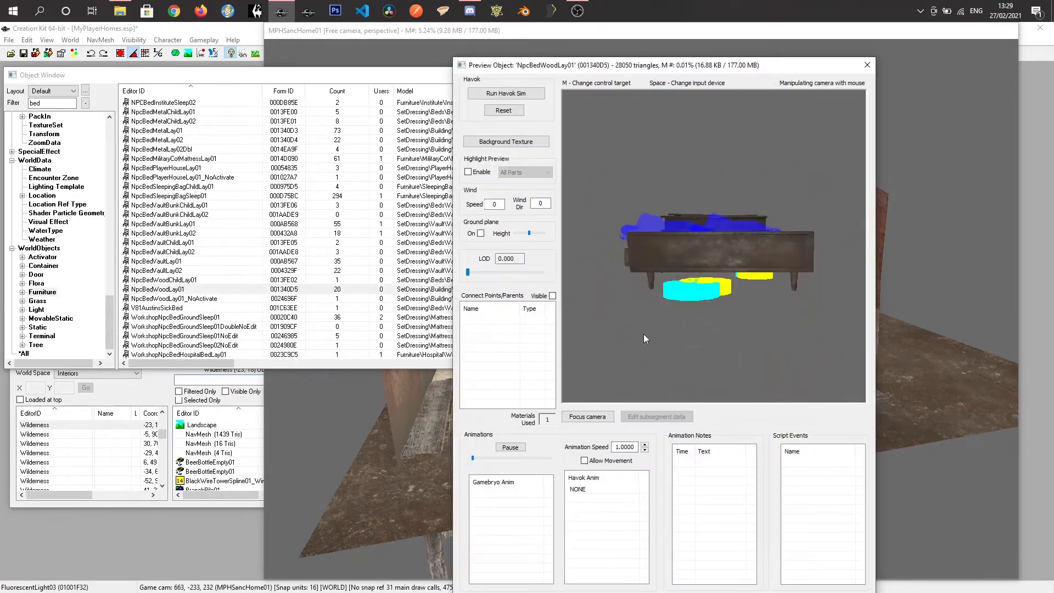
{"action": "left_click_drag", "start_coordinate": [635, 327], "coordinate": [689, 360]}
{"action": "left_click", "coordinate": [171, 308]}
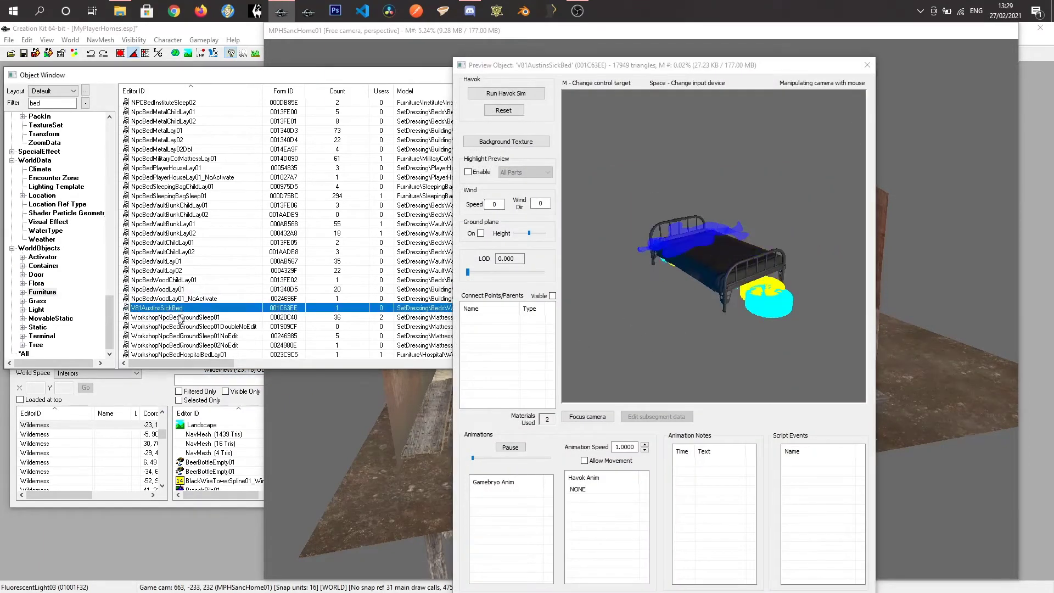
{"action": "left_click", "coordinate": [178, 318]}
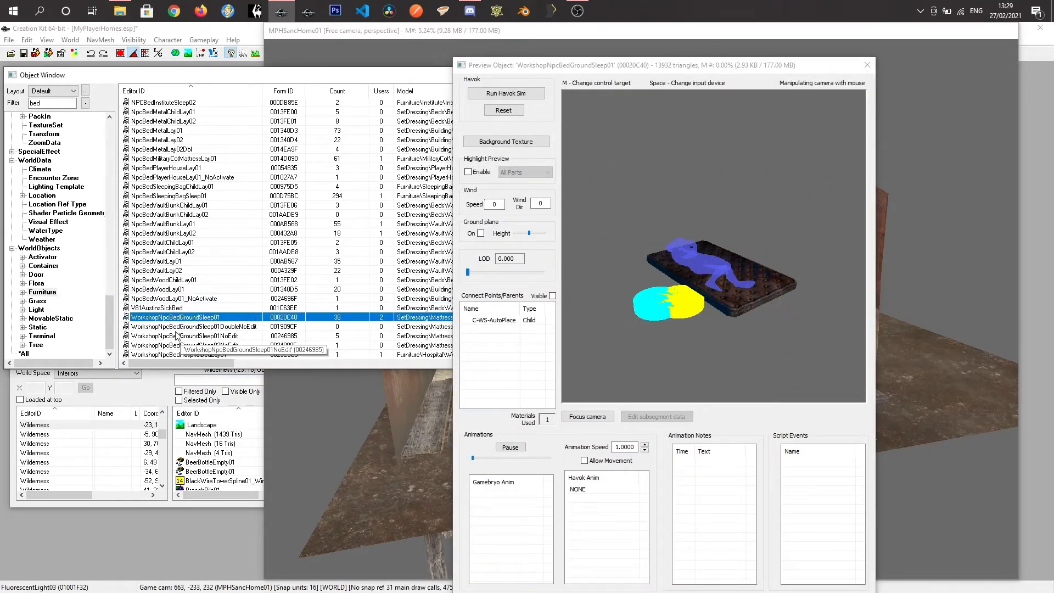
{"action": "left_click", "coordinate": [179, 326]}
{"action": "scroll", "coordinate": [181, 325], "scroll_direction": "down", "scroll_amount": 1}
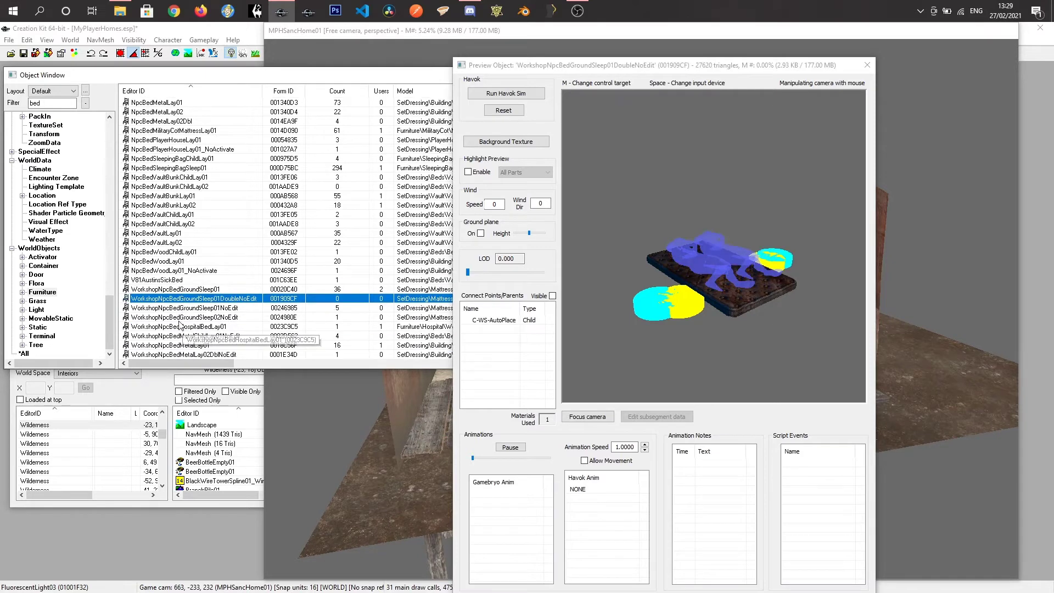
{"action": "left_click", "coordinate": [180, 320]}
{"action": "left_click", "coordinate": [184, 336]}
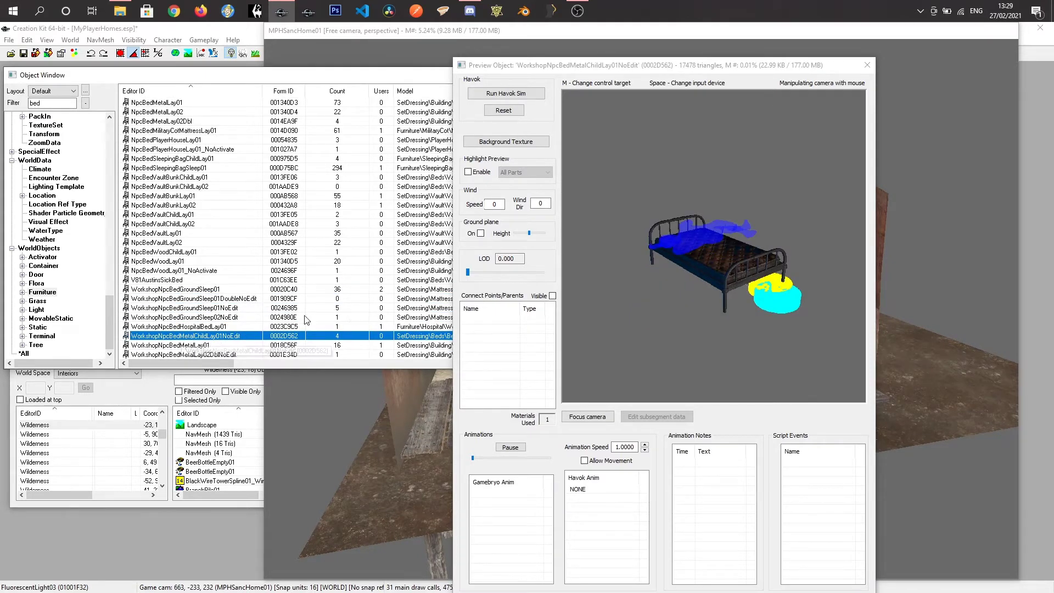
{"action": "left_click", "coordinate": [179, 345]}
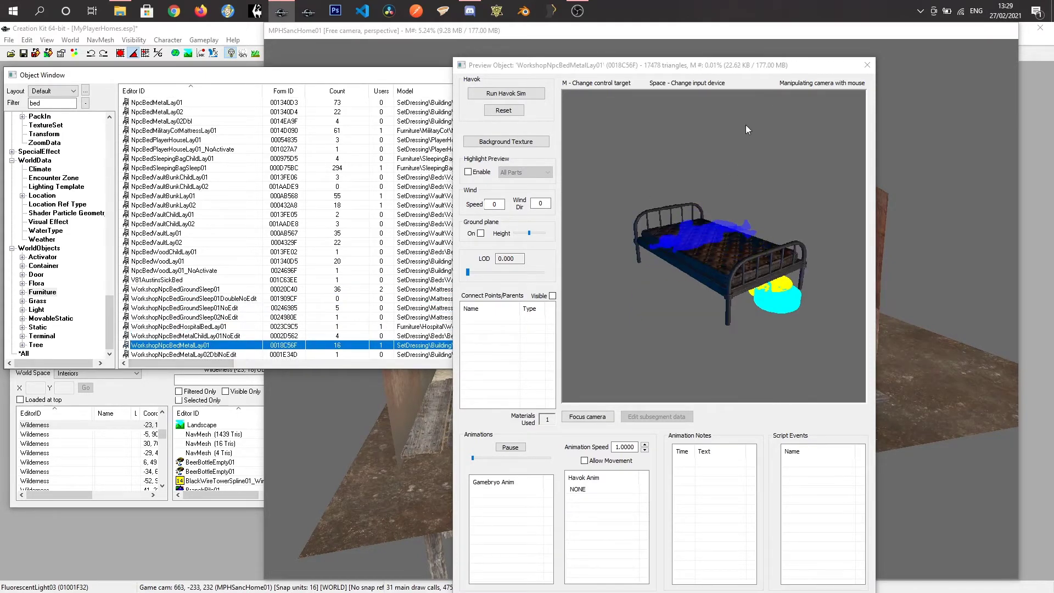
{"action": "left_click", "coordinate": [867, 64]}
Step: Place WorkshopNpcBedMetalLay01 in the shack, drop it onto the floor and move it into the back corner against the walls
{"action": "left_click_drag", "start_coordinate": [200, 347], "coordinate": [667, 297]}
{"action": "key", "text": "f"}
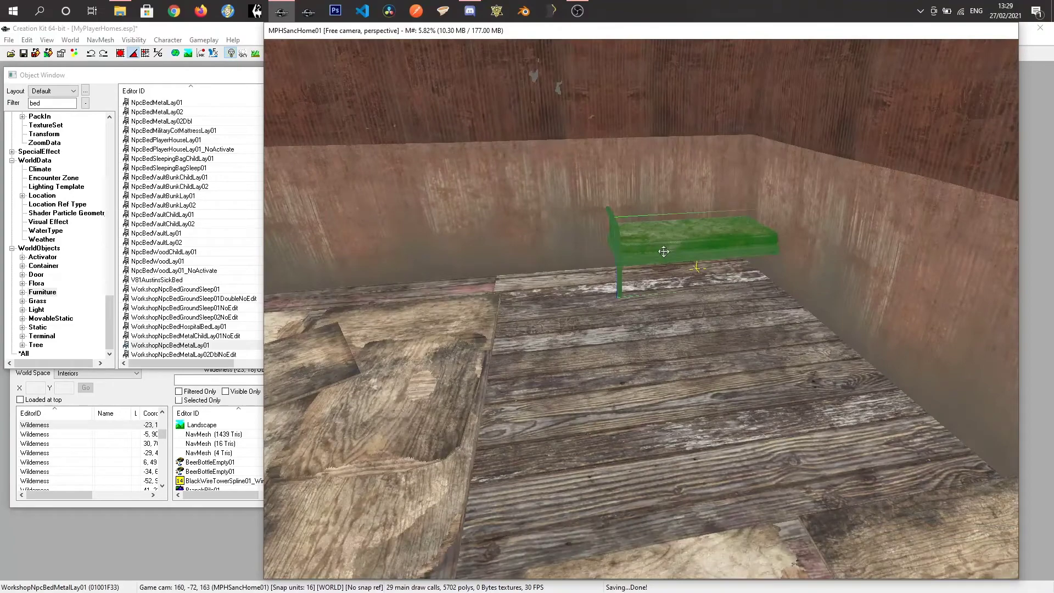
{"action": "left_click_drag", "start_coordinate": [664, 251], "coordinate": [628, 277]}
{"action": "middle_click_drag", "start_coordinate": [619, 257], "coordinate": [663, 261], "text": "shift"}
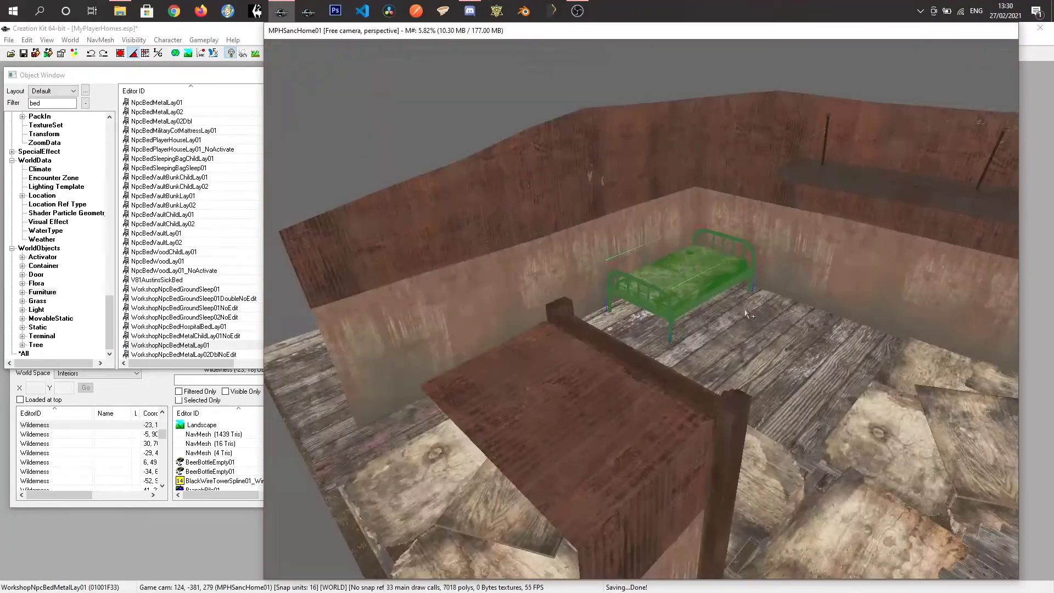
Step: Filter the Furniture objects by "table"
{"action": "middle_click_drag", "start_coordinate": [750, 315], "coordinate": [713, 306], "text": "shift"}
{"action": "scroll", "coordinate": [713, 306], "scroll_direction": "down", "scroll_amount": 3}
{"action": "middle_click_drag", "start_coordinate": [686, 343], "coordinate": [730, 359], "text": "shift"}
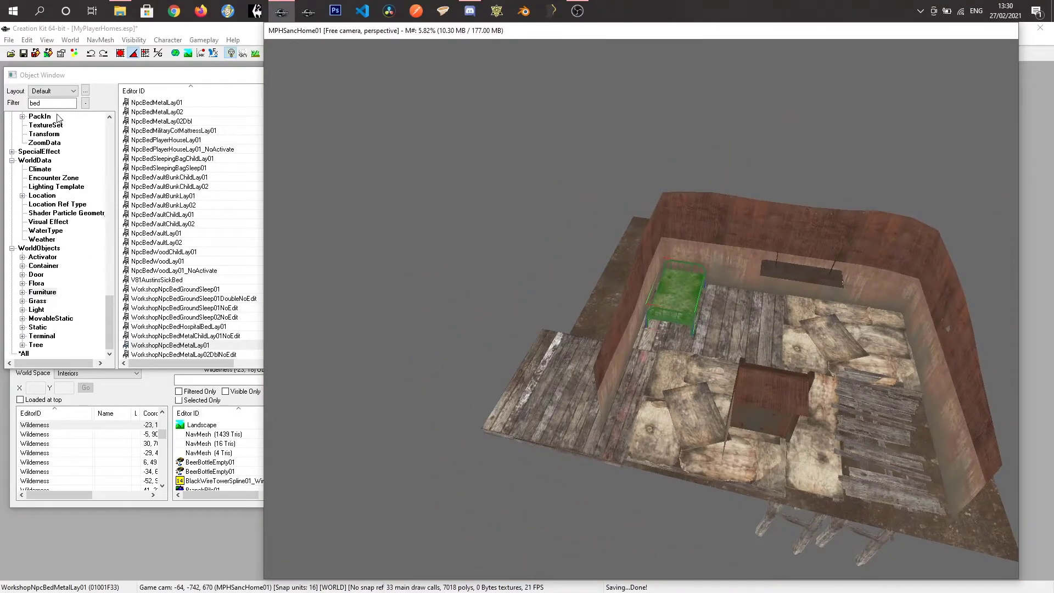
{"action": "left_click", "coordinate": [7, 104]}
{"action": "type", "text": "tabl"}
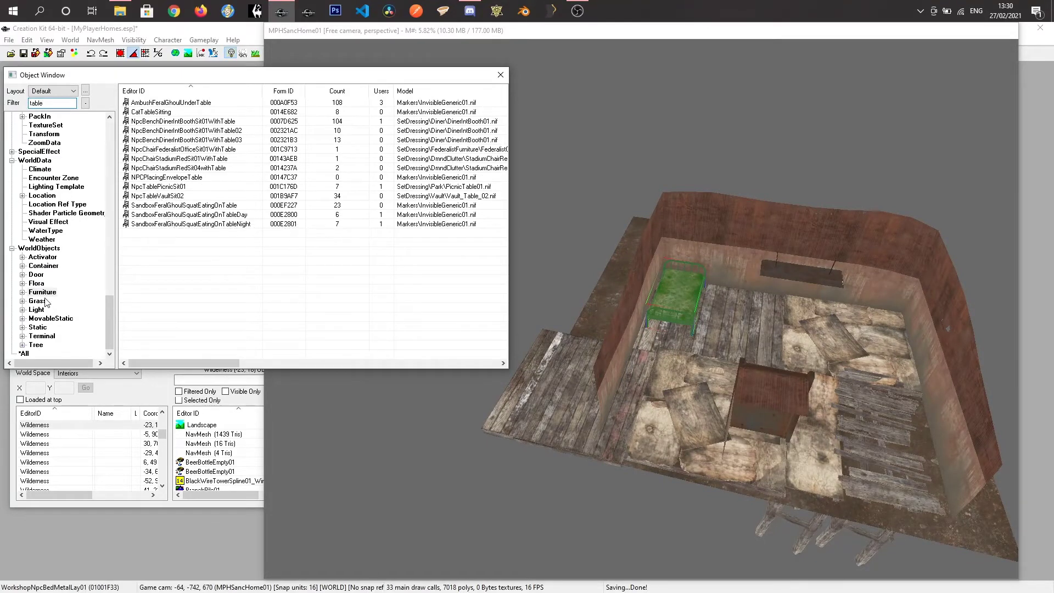
Step: Place NpcTablePicnicSit01 in the shack and position it along the long wall near the bed
{"action": "left_click_drag", "start_coordinate": [155, 188], "coordinate": [793, 325]}
{"action": "key", "text": "shift"}
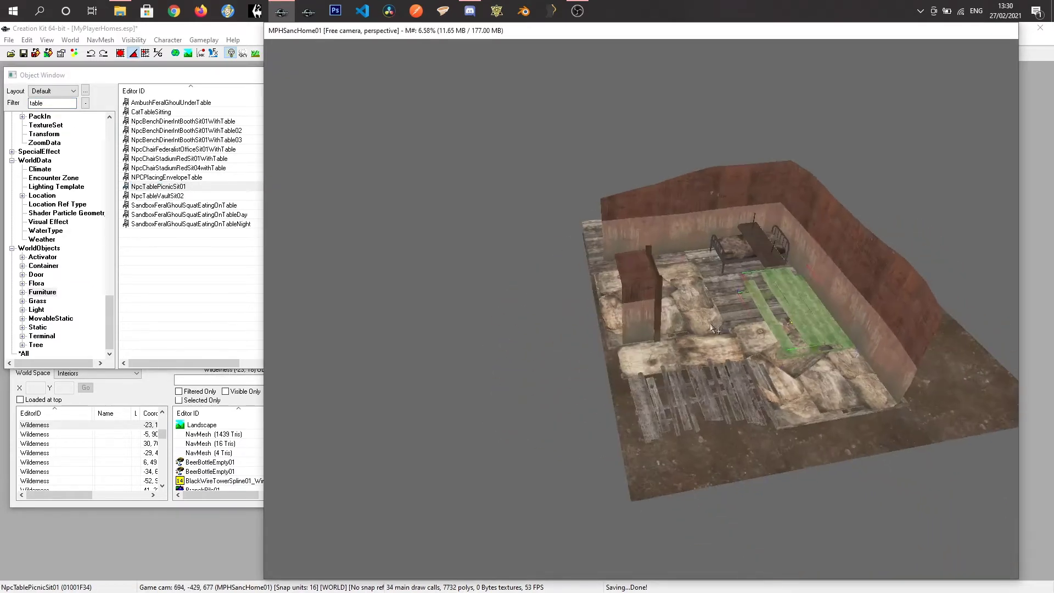
{"action": "key", "text": "shift"}
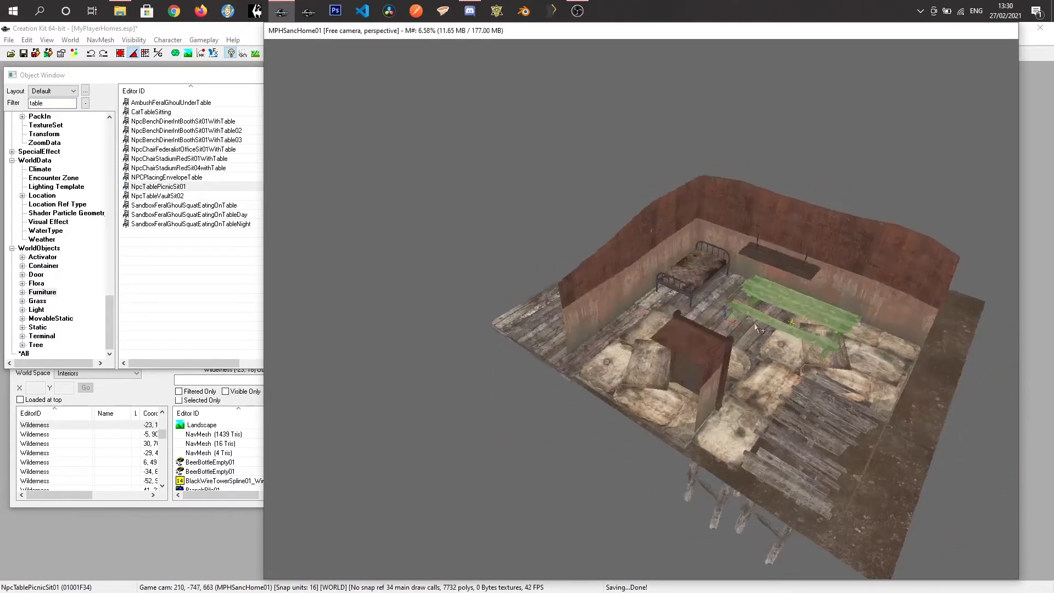
{"action": "middle_click_drag", "start_coordinate": [771, 323], "coordinate": [791, 306]}
{"action": "left_click_drag", "start_coordinate": [792, 306], "coordinate": [783, 298]}
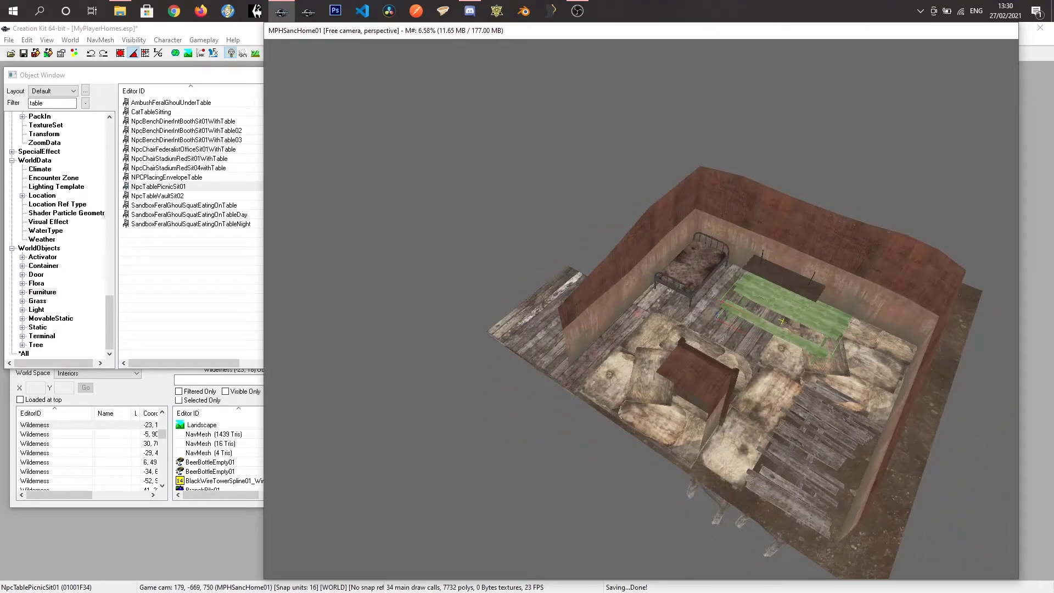
{"action": "key", "text": "shift"}
{"action": "middle_click_drag", "start_coordinate": [745, 277], "coordinate": [753, 287]}
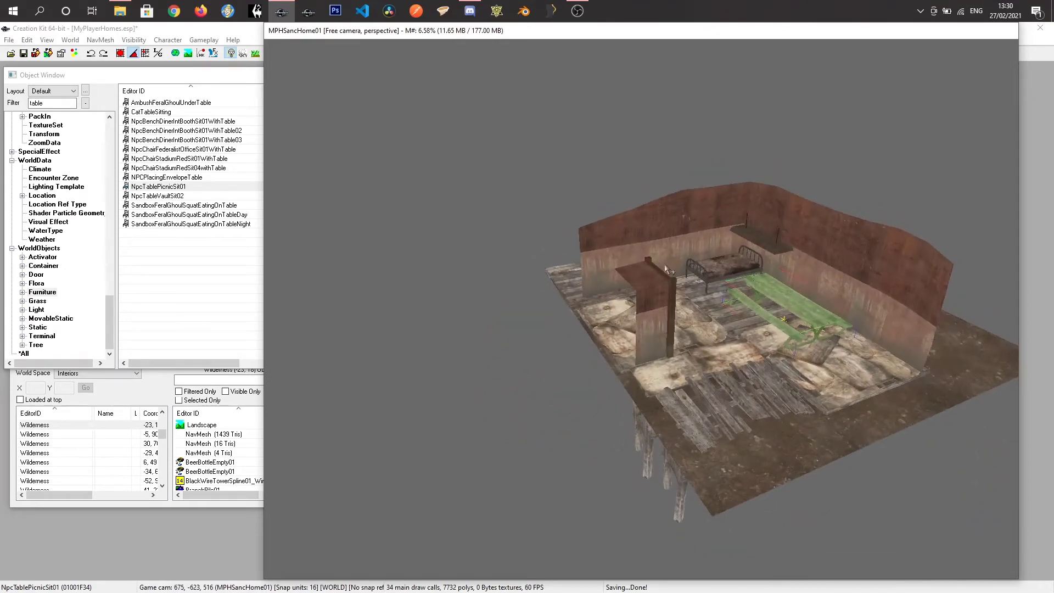
Step: List the Potion objects matching the filter "stim"
{"action": "left_click_drag", "start_coordinate": [107, 325], "coordinate": [105, 179]}
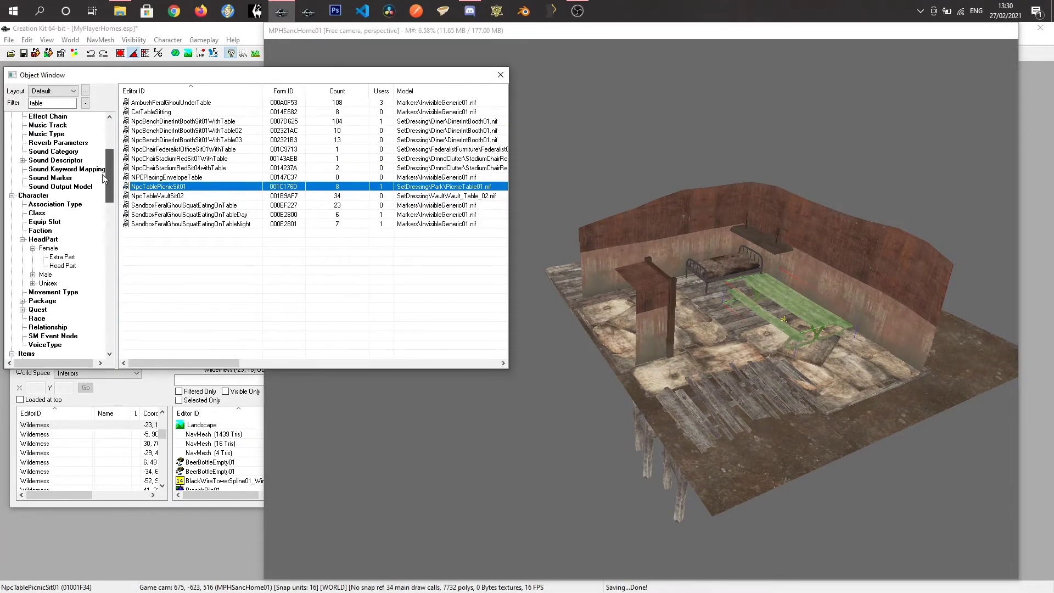
{"action": "double_click", "coordinate": [36, 103]}
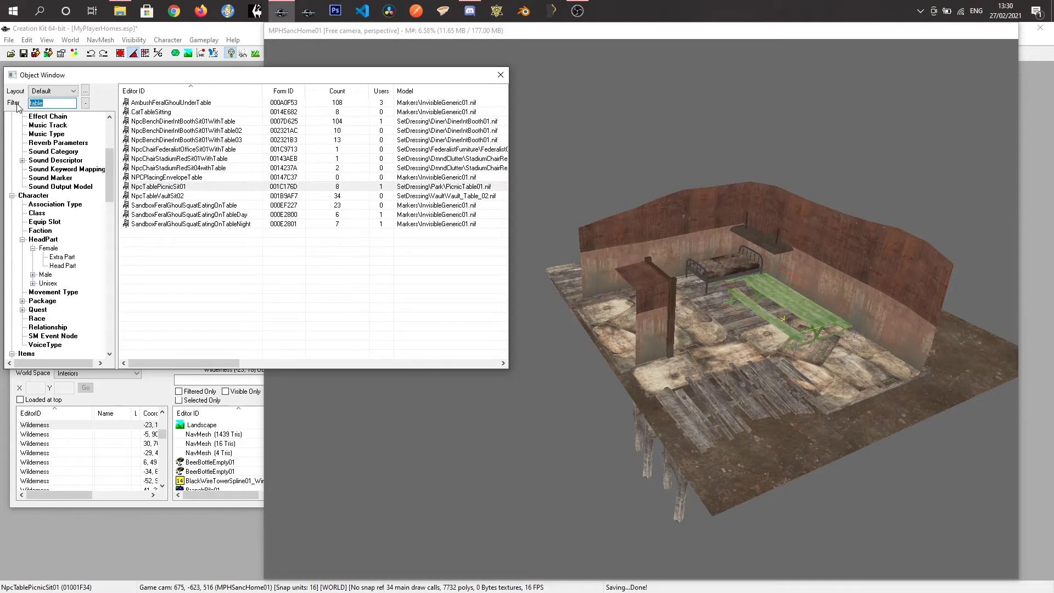
{"action": "type", "text": "stim"}
{"action": "scroll", "coordinate": [50, 321], "scroll_direction": "up", "scroll_amount": 5}
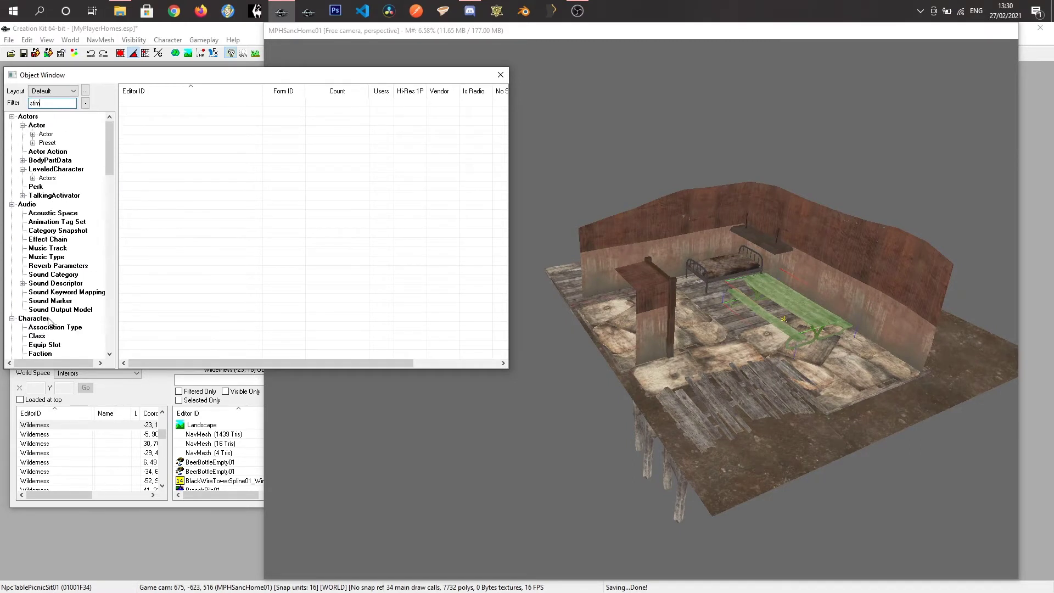
{"action": "scroll", "coordinate": [49, 321], "scroll_direction": "down", "scroll_amount": 5}
{"action": "scroll", "coordinate": [49, 321], "scroll_direction": "down", "scroll_amount": 8}
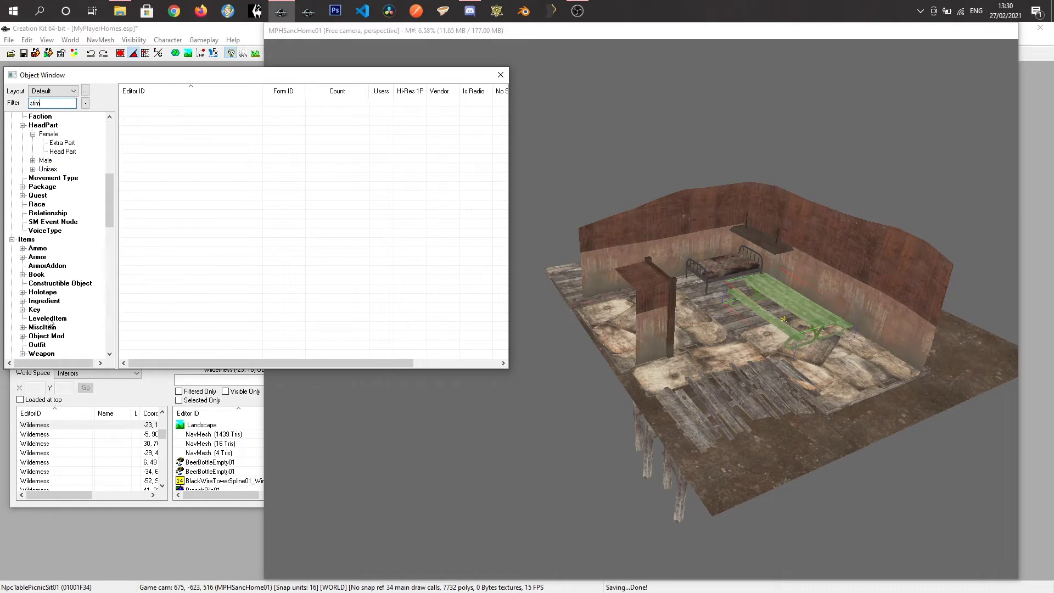
{"action": "left_click", "coordinate": [44, 302]}
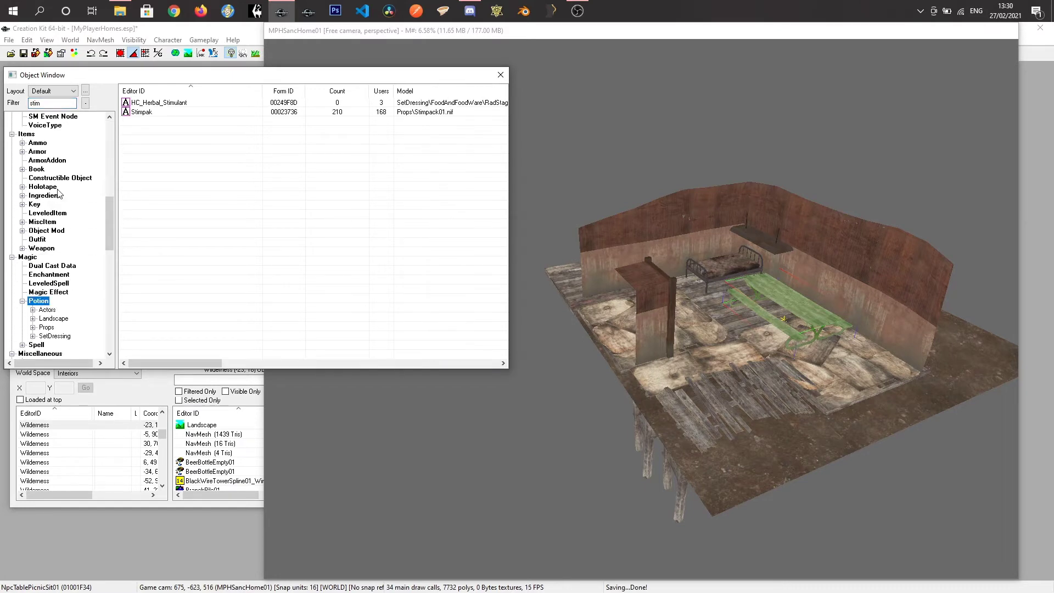
Step: Place a Stimpak in the shack, adjust its height and drop it onto the picnic table's top
{"action": "left_click", "coordinate": [142, 113]}
{"action": "left_click_drag", "start_coordinate": [661, 307], "coordinate": [802, 302]}
{"action": "key", "text": "shift"}
{"action": "scroll", "coordinate": [778, 314], "scroll_direction": "up", "scroll_amount": 2}
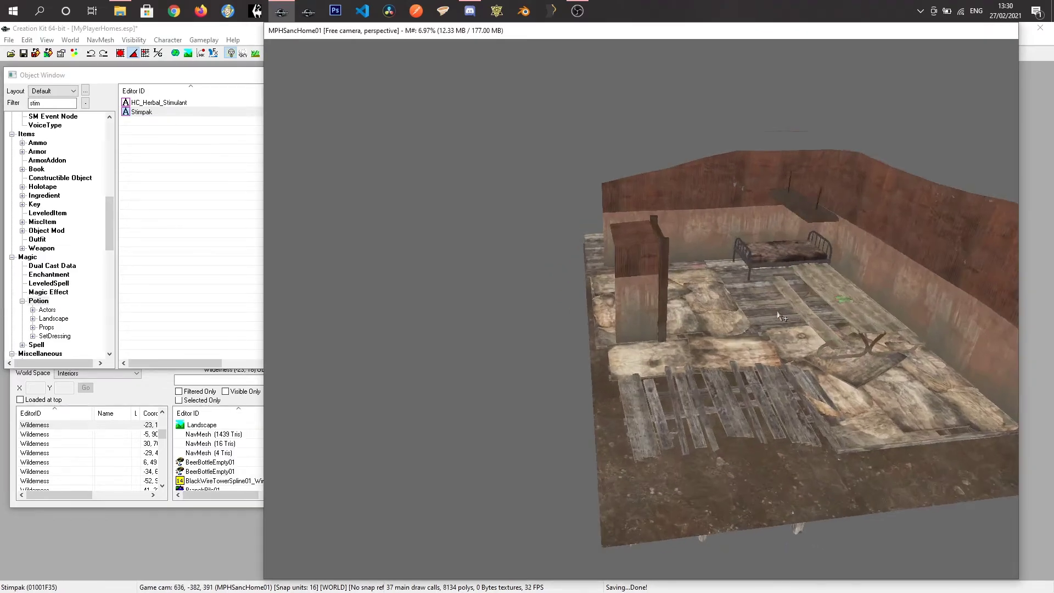
{"action": "scroll", "coordinate": [778, 314], "scroll_direction": "up", "scroll_amount": 8}
{"action": "key", "text": "shift"}
{"action": "scroll", "coordinate": [809, 364], "scroll_direction": "up", "scroll_amount": 1}
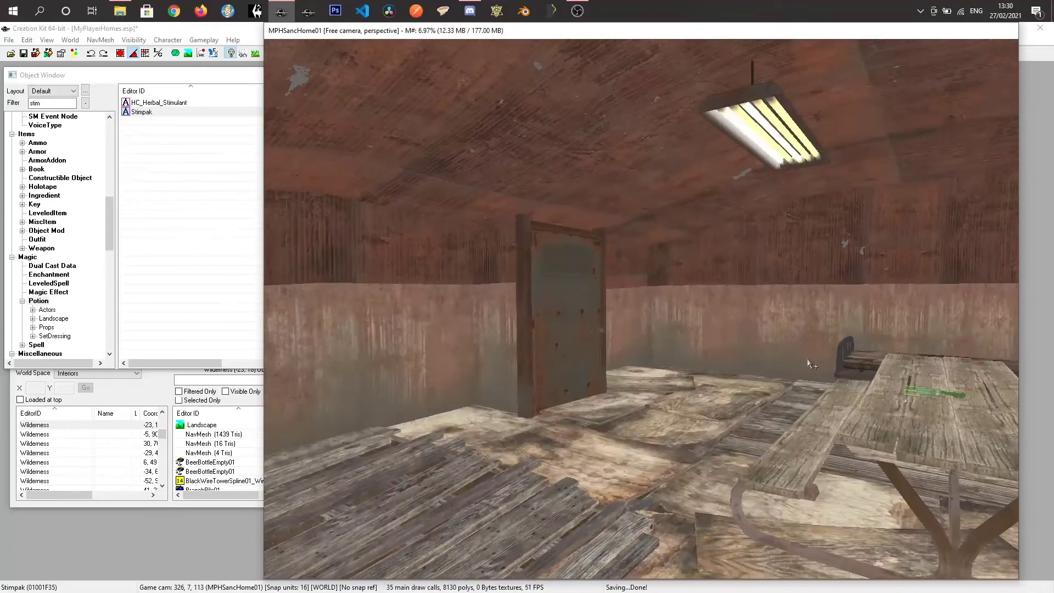
{"action": "key", "text": "z"}
{"action": "left_click_drag", "start_coordinate": [966, 404], "coordinate": [966, 272]}
{"action": "key", "text": "shift"}
{"action": "mouse_move", "coordinate": [941, 424]}
{"action": "middle_mouse_down"}
{"action": "mouse_move", "coordinate": [923, 435]}
{"action": "mouse_move", "coordinate": [935, 426]}
{"action": "middle_mouse_up"}
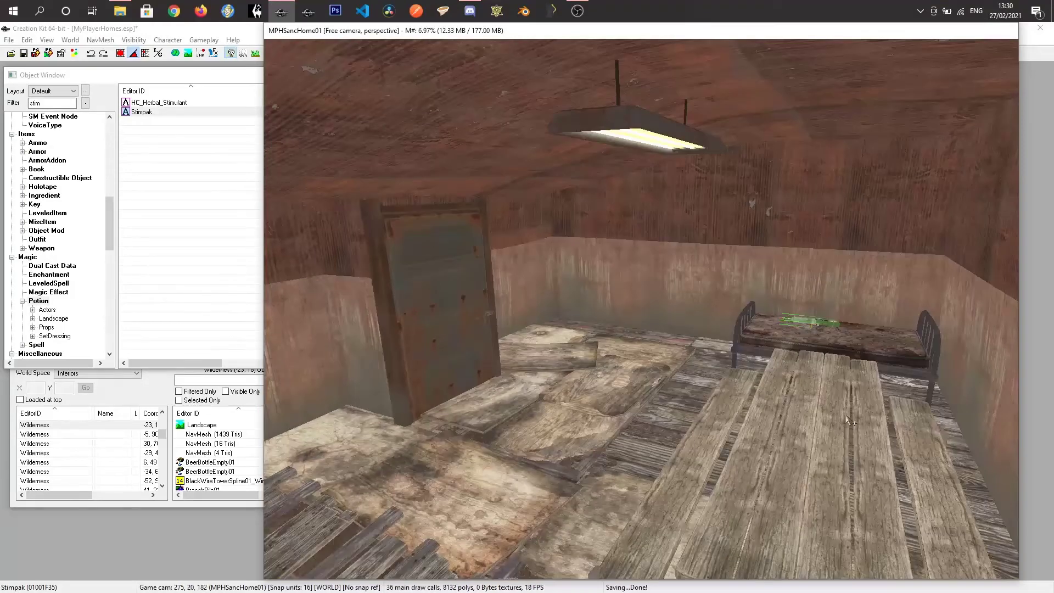
{"action": "key", "text": "f"}
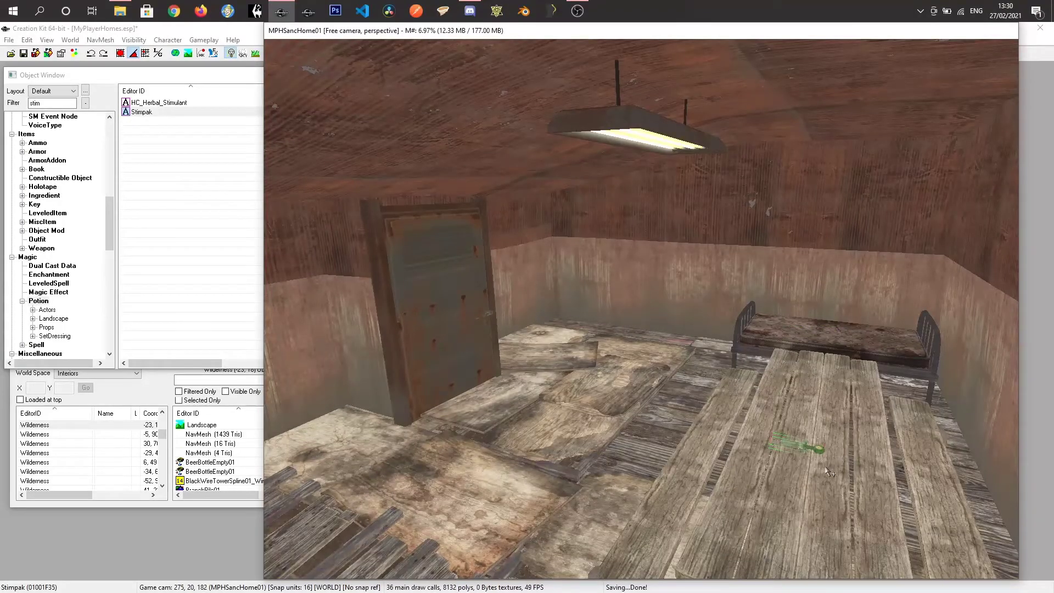
Step: Filter the Potion objects by "sug" and place SugarBombs on the picnic table near the Stimpak
{"action": "left_click", "coordinate": [43, 103]}
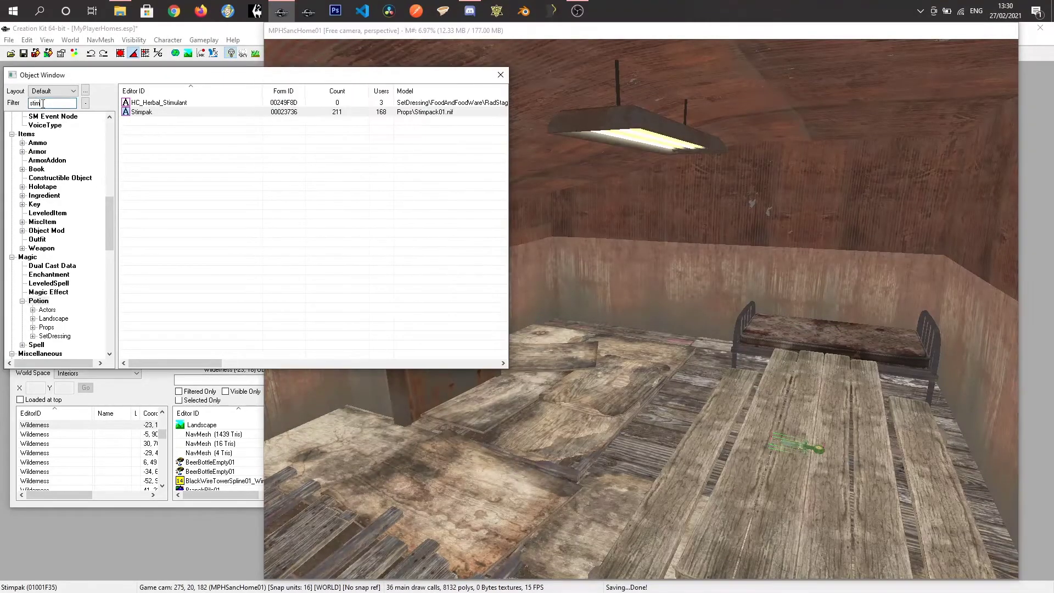
{"action": "type", "text": "sug"}
{"action": "left_click_drag", "start_coordinate": [153, 103], "coordinate": [844, 417]}
{"action": "mouse_move", "coordinate": [826, 387]}
{"action": "right_mouse_down"}
{"action": "mouse_move", "coordinate": [845, 387]}
{"action": "mouse_move", "coordinate": [834, 387]}
{"action": "right_mouse_up"}
{"action": "scroll", "coordinate": [837, 432], "scroll_direction": "down", "scroll_amount": 5}
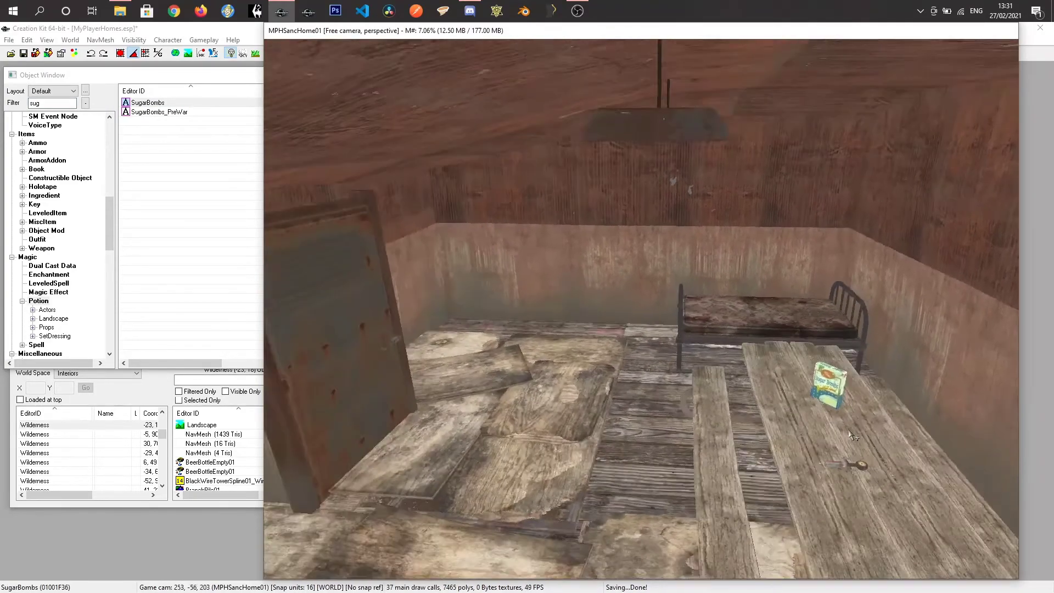
{"action": "scroll", "coordinate": [853, 436], "scroll_direction": "down", "scroll_amount": 3}
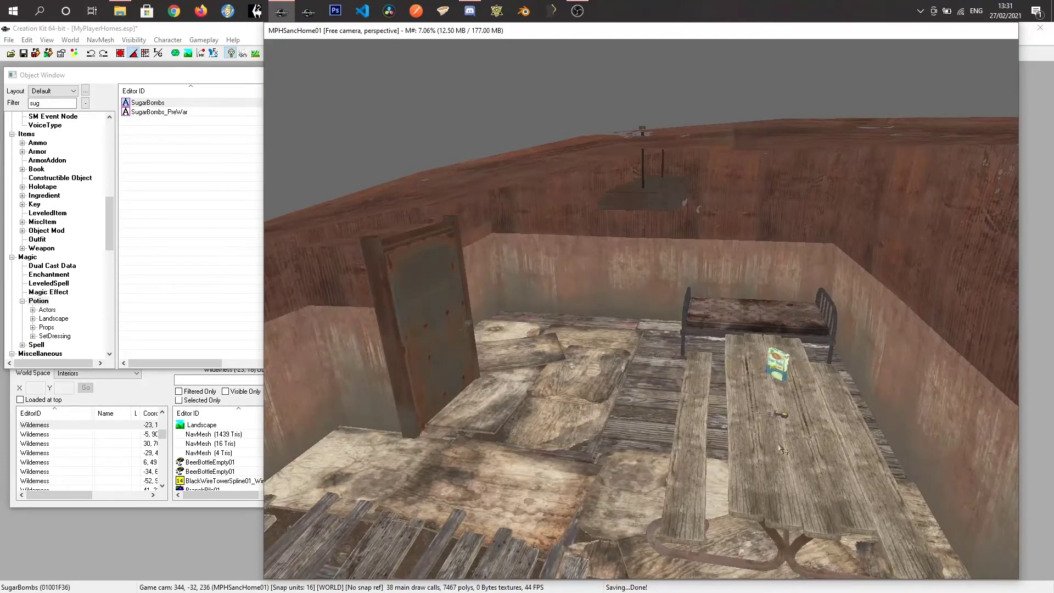
Step: Edit the metal bed's reference and set its NPC ownership to Player
{"action": "scroll", "coordinate": [741, 440], "scroll_direction": "up", "scroll_amount": 6}
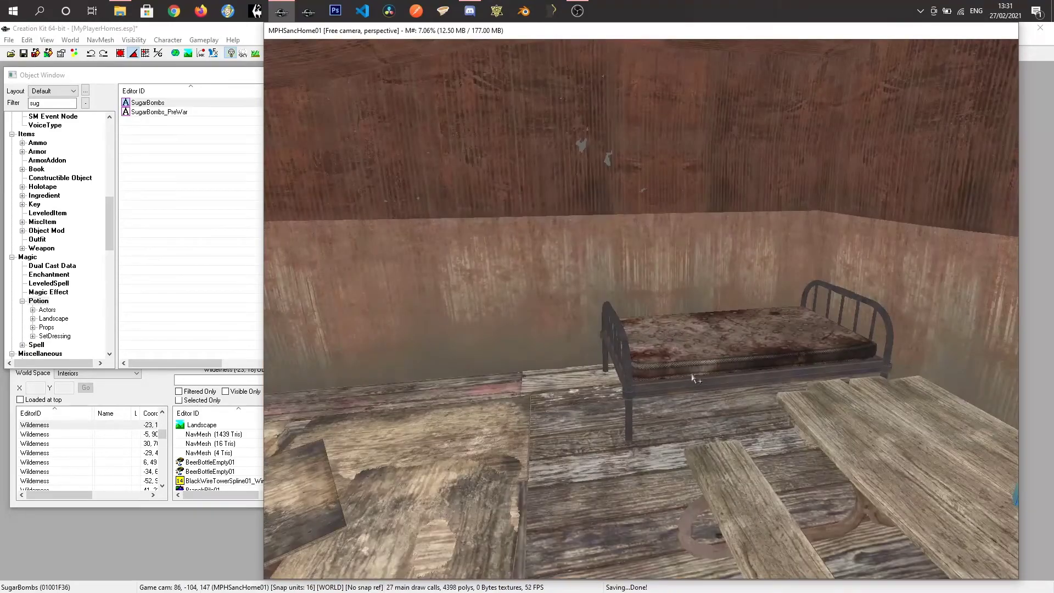
{"action": "left_click", "coordinate": [720, 363]}
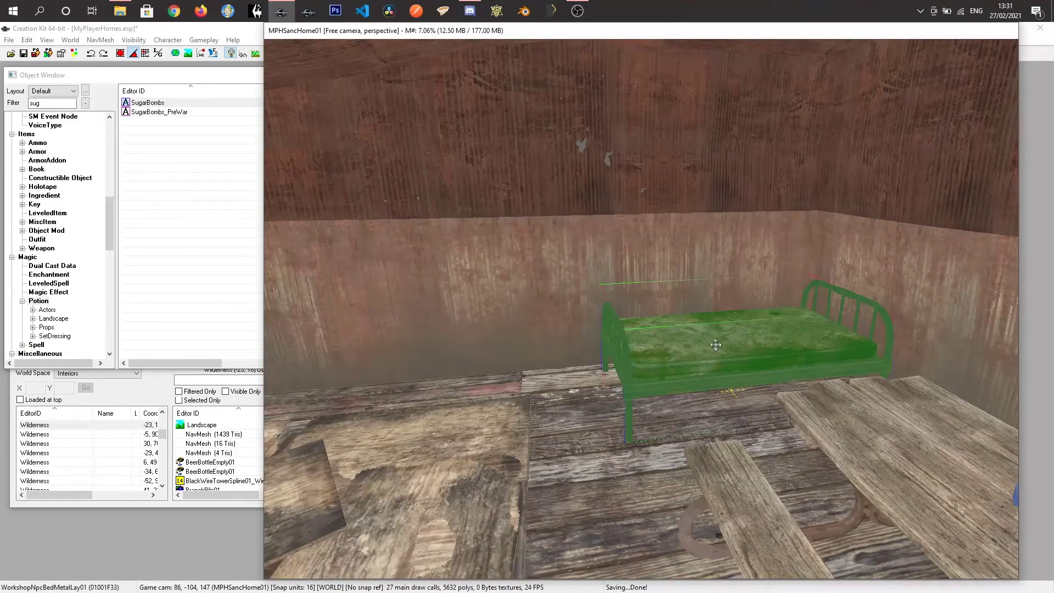
{"action": "right_click", "coordinate": [716, 345]}
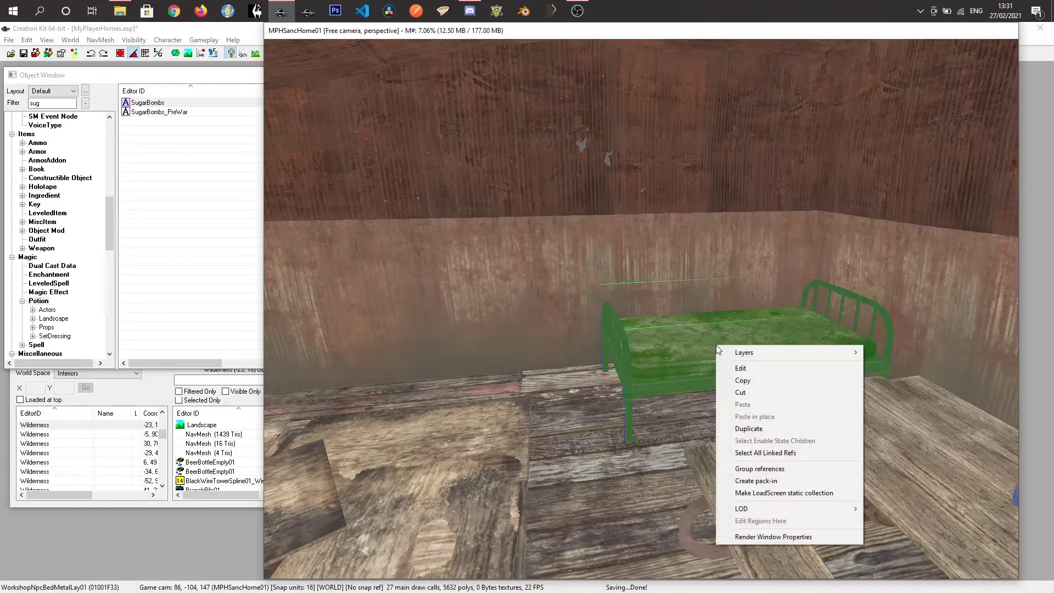
{"action": "left_click", "coordinate": [745, 372]}
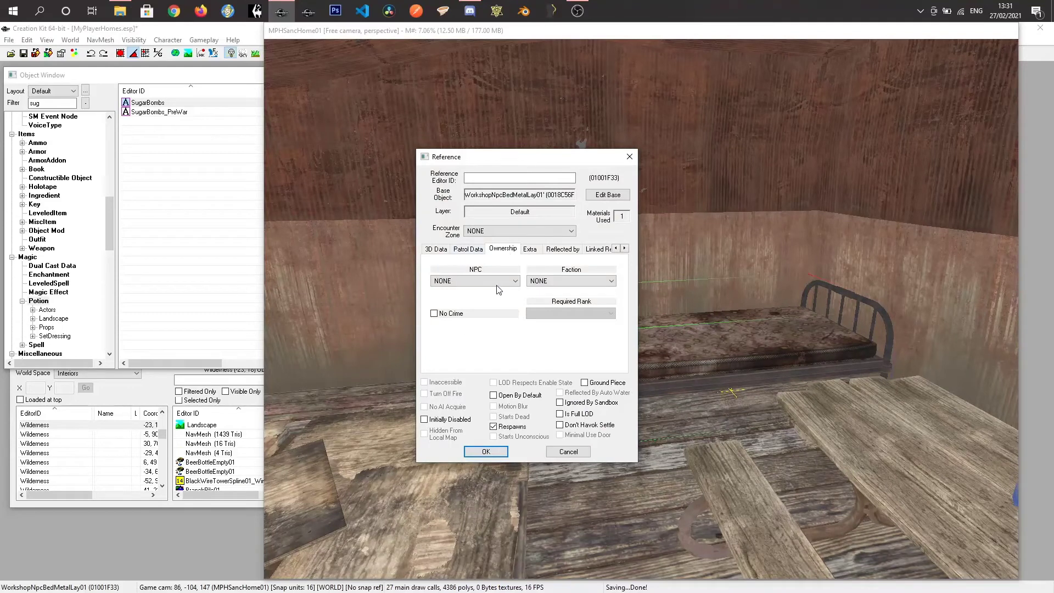
{"action": "left_click", "coordinate": [491, 281]}
{"action": "type", "text": "player"}
{"action": "key", "text": "Return"}
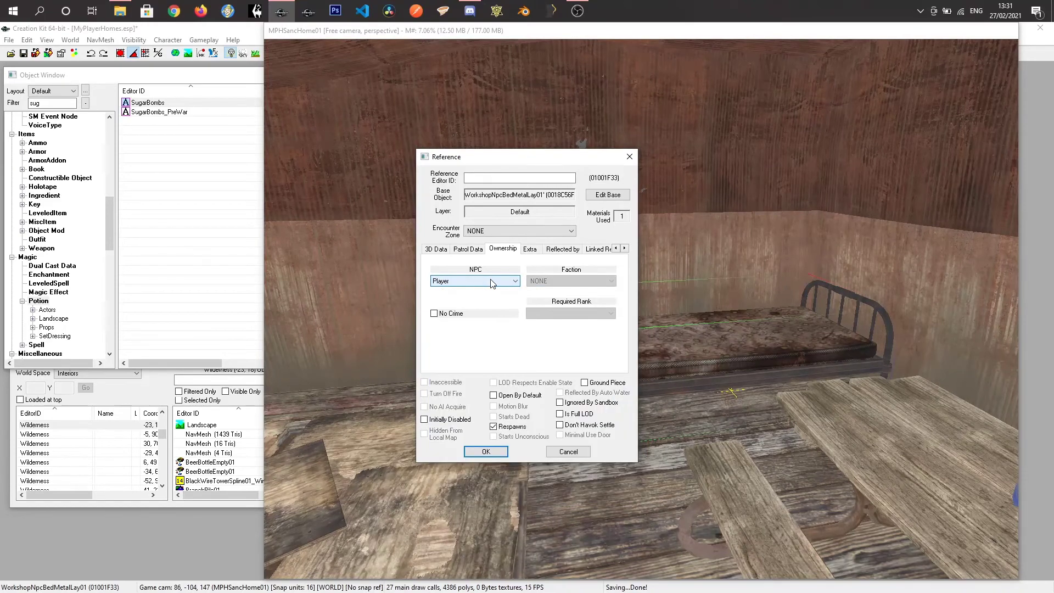
{"action": "left_click", "coordinate": [476, 454]}
{"action": "left_click", "coordinate": [486, 452]}
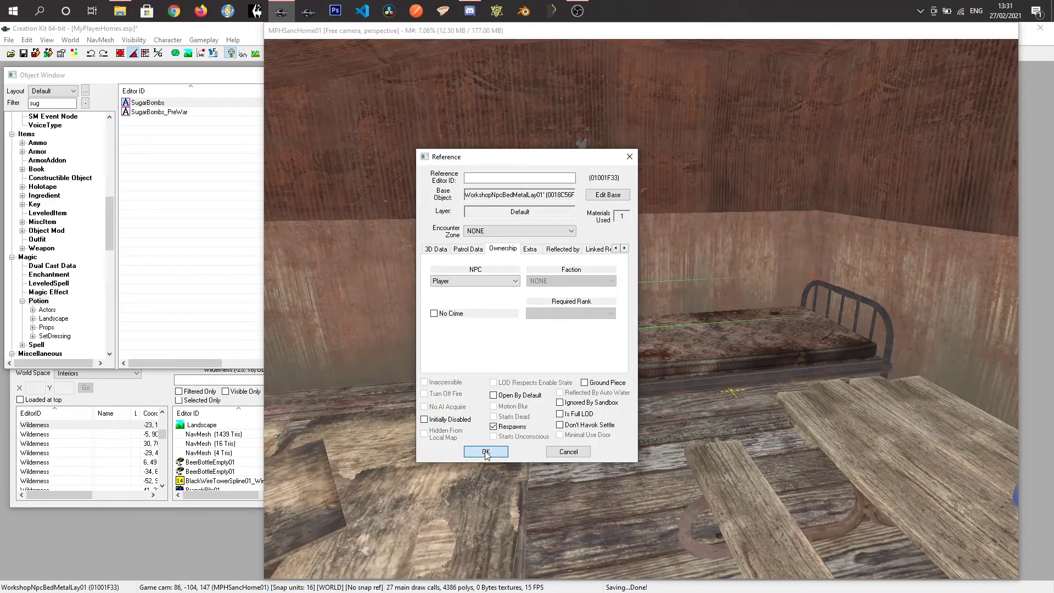
Step: Save the MyPlayerHomes.esp plugin
{"action": "scroll", "coordinate": [746, 469], "scroll_direction": "down", "scroll_amount": 5}
{"action": "middle_click_drag", "start_coordinate": [802, 471], "coordinate": [809, 502], "text": "shift"}
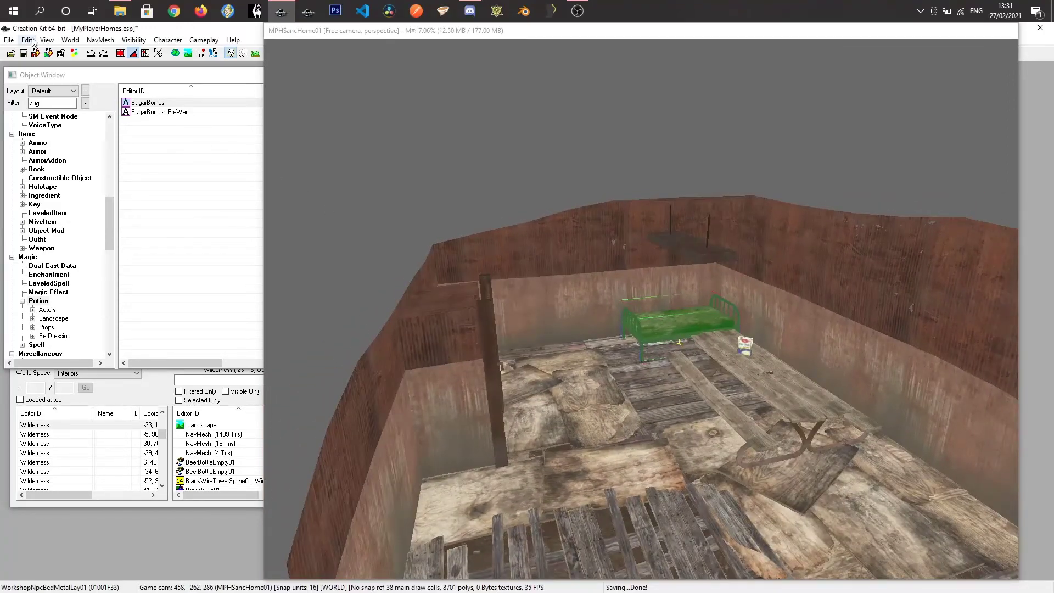
{"action": "left_click", "coordinate": [9, 40]}
{"action": "left_click", "coordinate": [24, 65]}
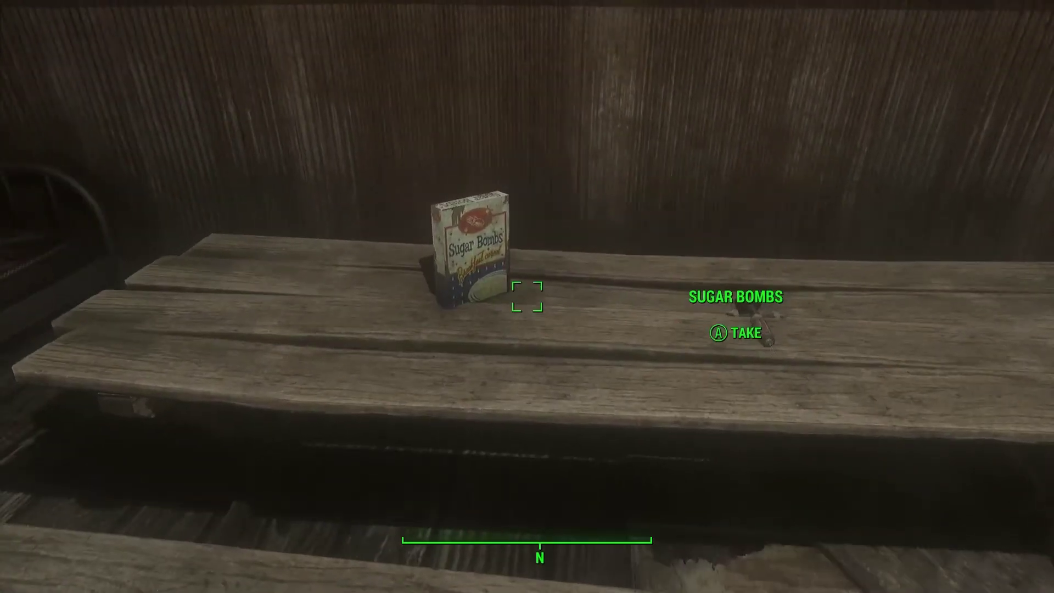
Step: Test the furnished home in the running game by taking the Sugar Bombs and Stimpak and sleeping in the bed
{"action": "key", "text": "e"}
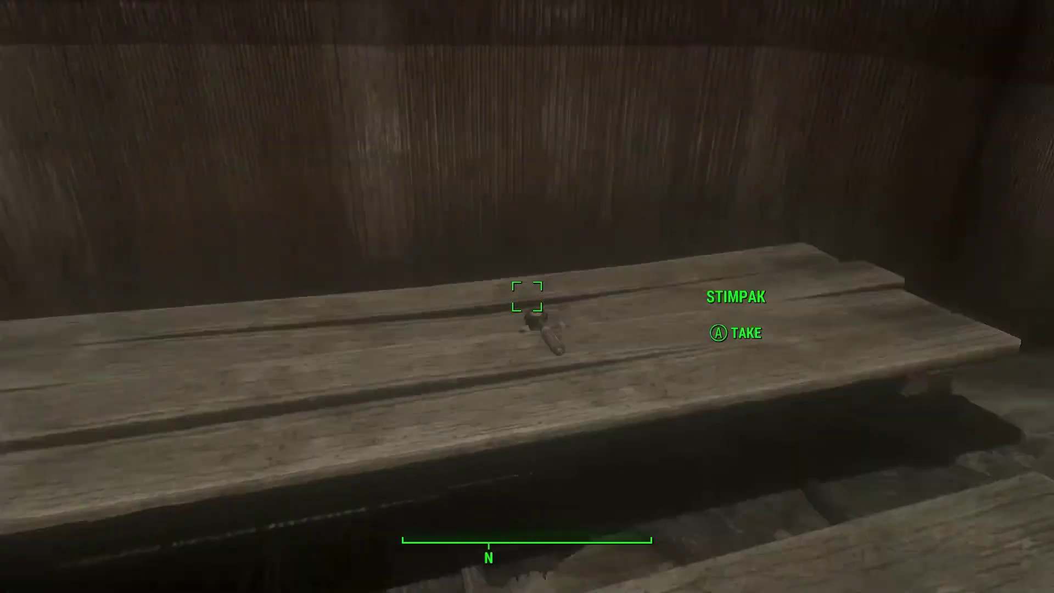
{"action": "key", "text": "e"}
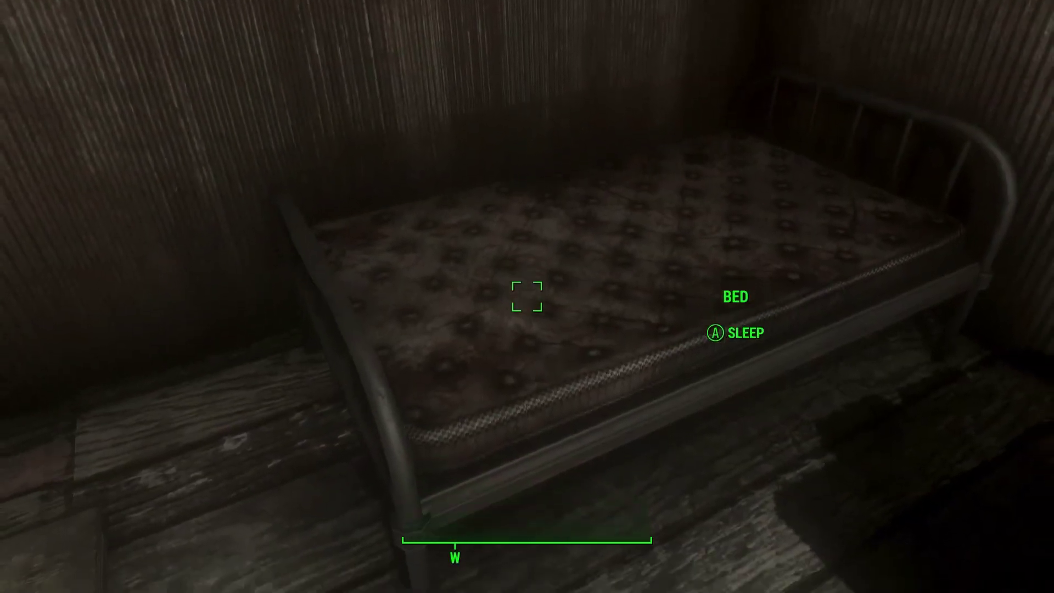
{"action": "key", "text": "e"}
{"action": "key", "text": "e"}
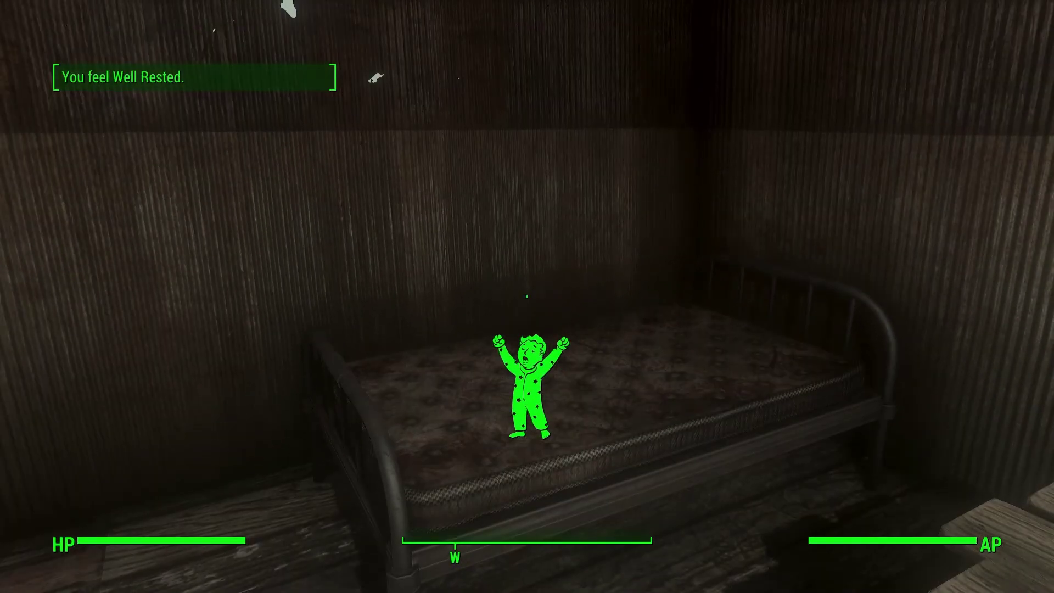
{"action": "key", "text": "s"}
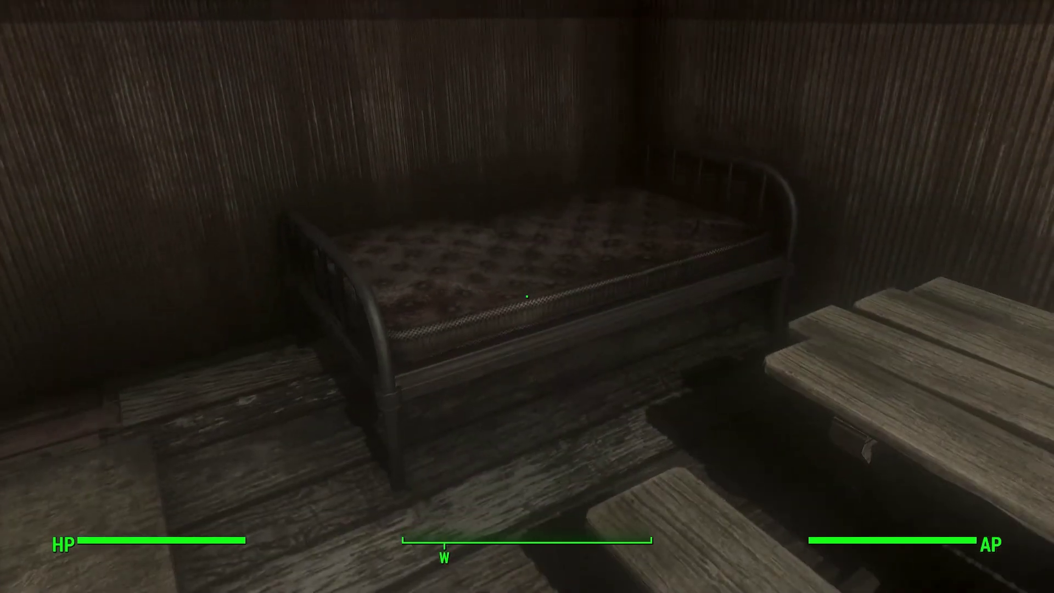
{"action": "key", "text": "w"}
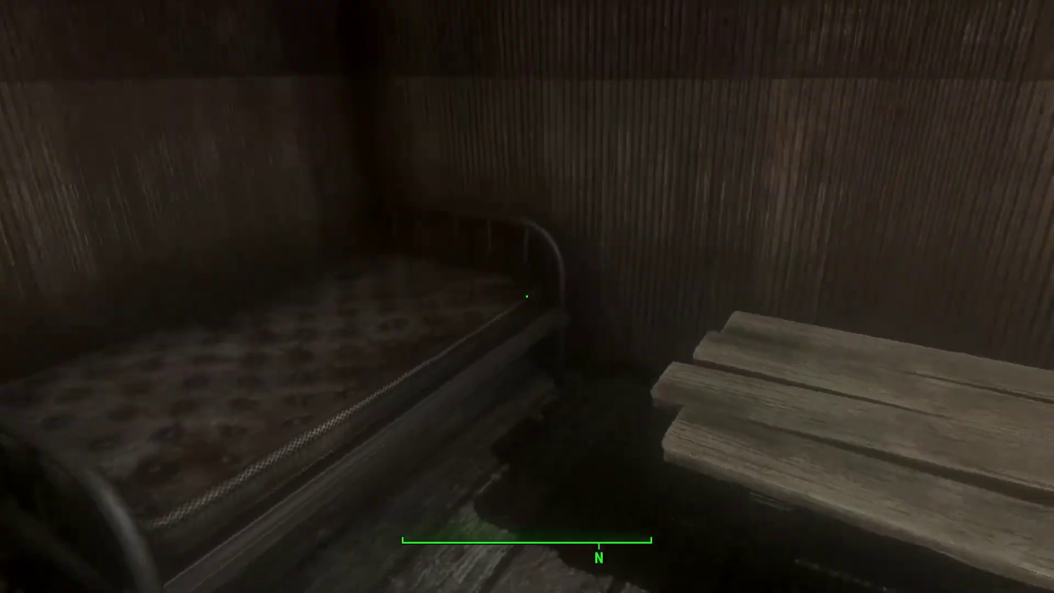